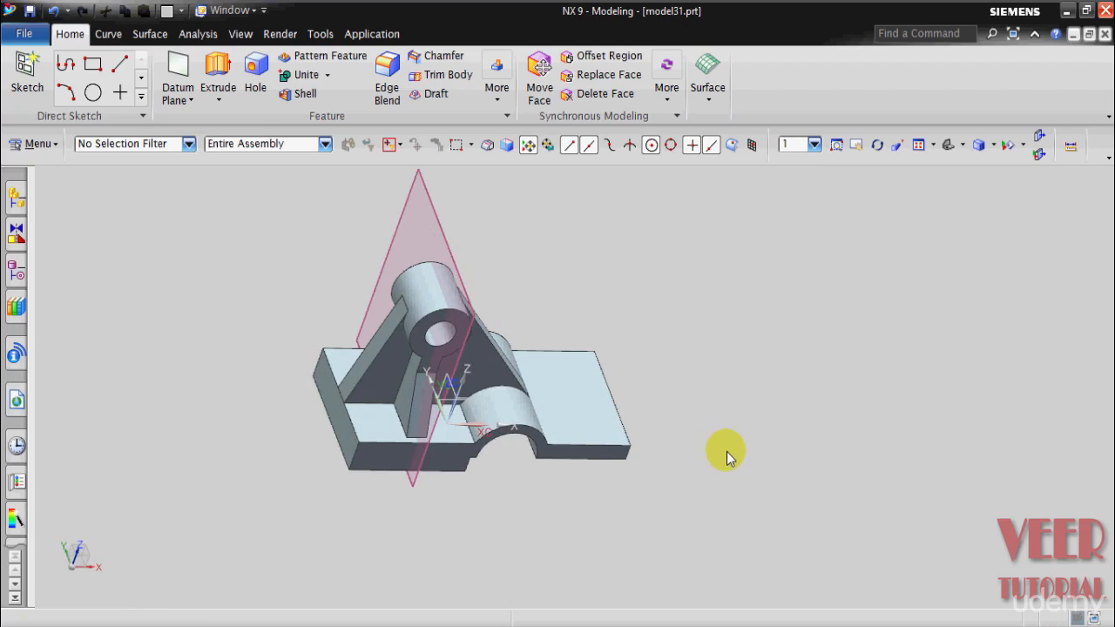
# Examine the finished bracket in model31.prt and its feature history.
pyautogui.scroll(-1, 602, 300)
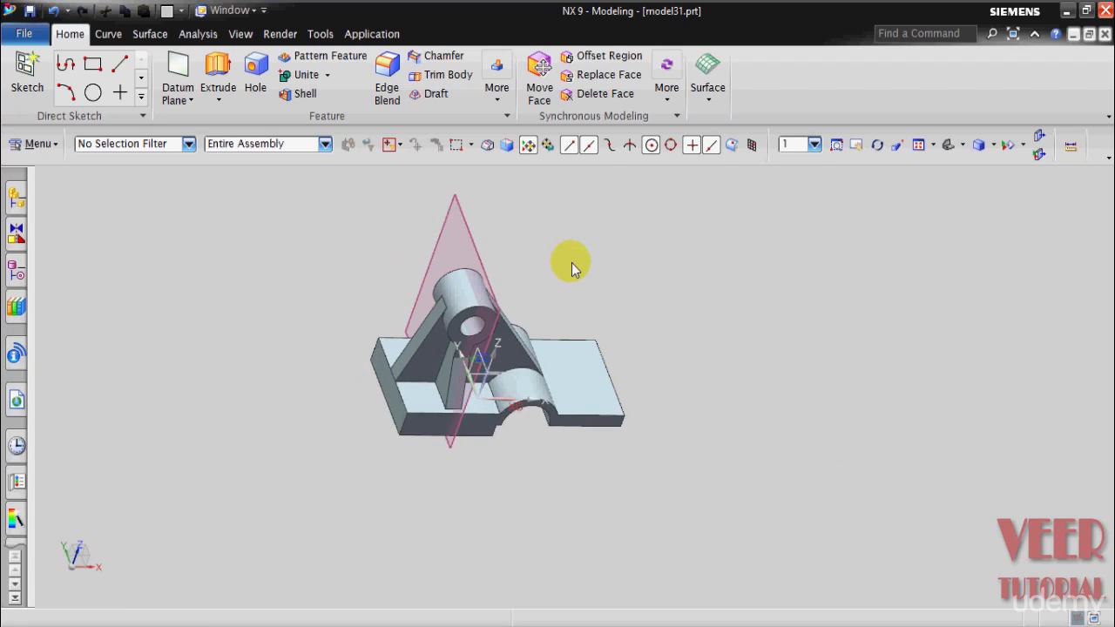
pyautogui.scroll(1, 571, 262)
pyautogui.scroll(-1, 723, 416)
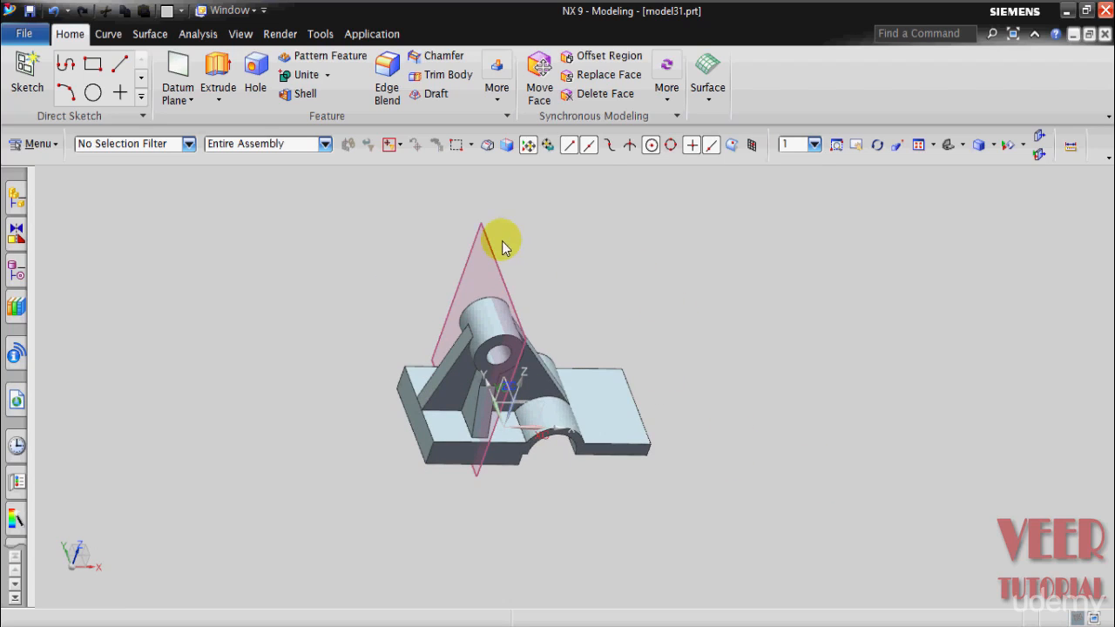
pyautogui.scroll(2, 447, 244)
pyautogui.scroll(-2, 496, 282)
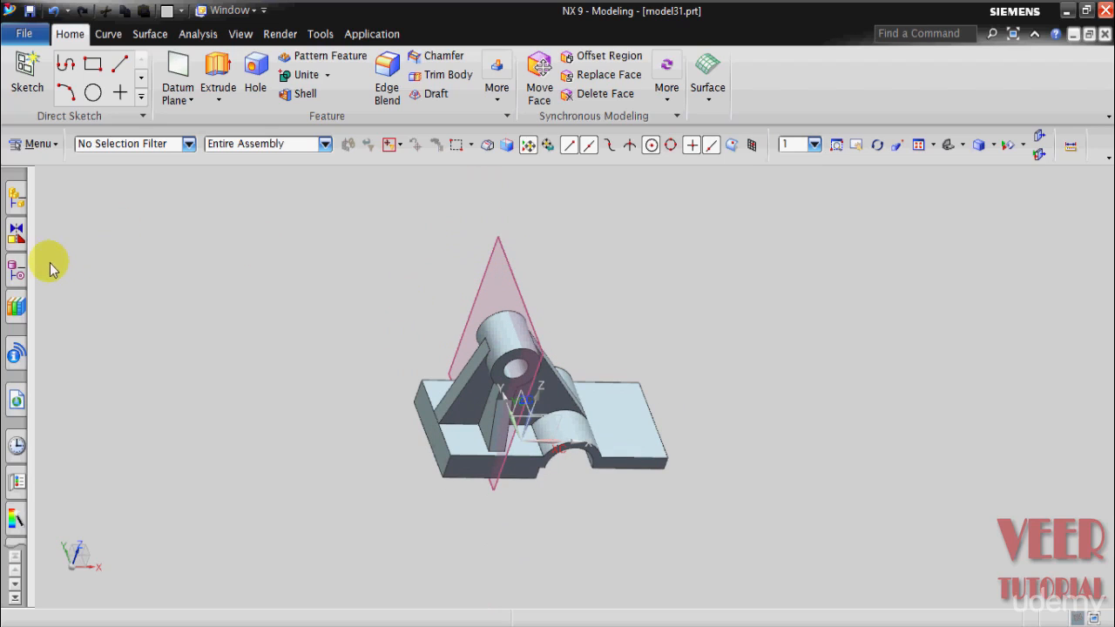
pyautogui.click(16, 272)
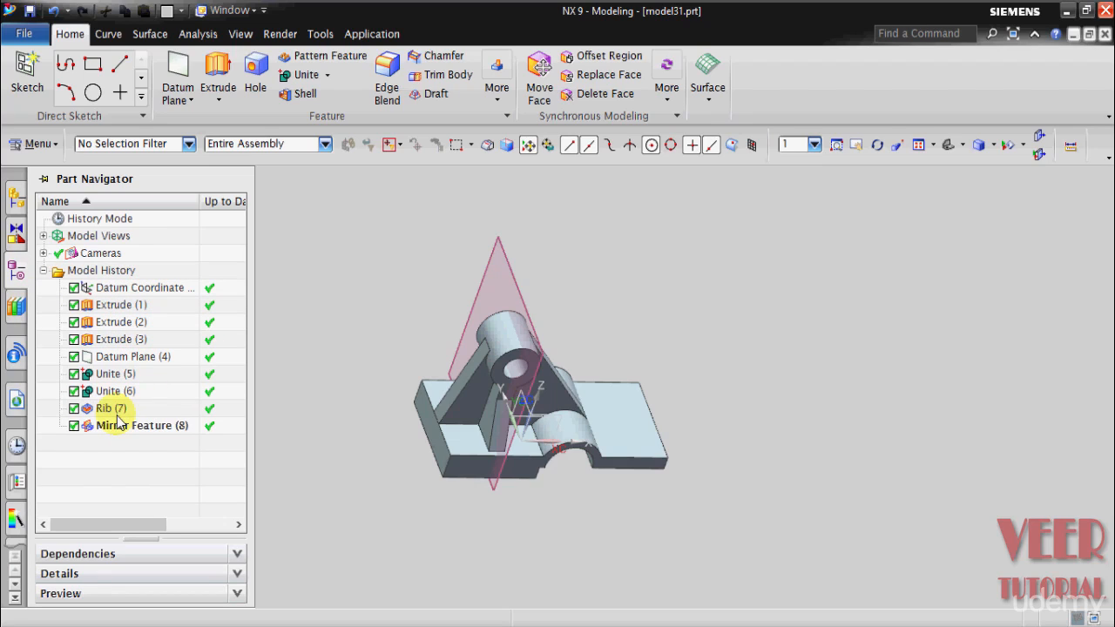
pyautogui.click(297, 469)
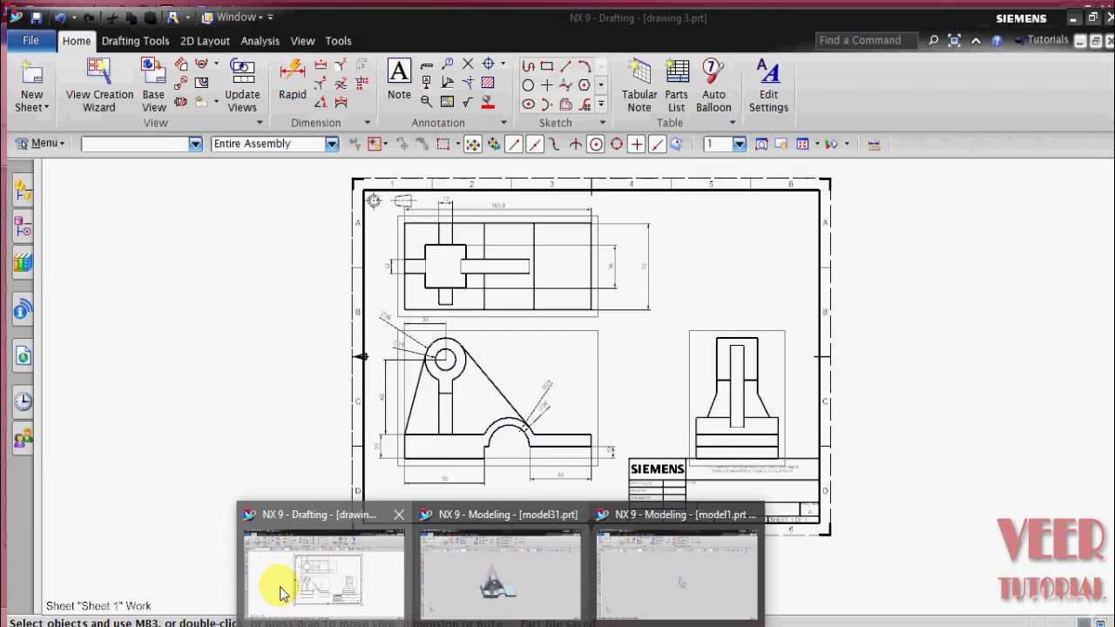
# Switch to drawing 3.prt, review the bracket's dimensioned views and save the drawing.
pyautogui.click(283, 583)
pyautogui.scroll(5, 478, 468)
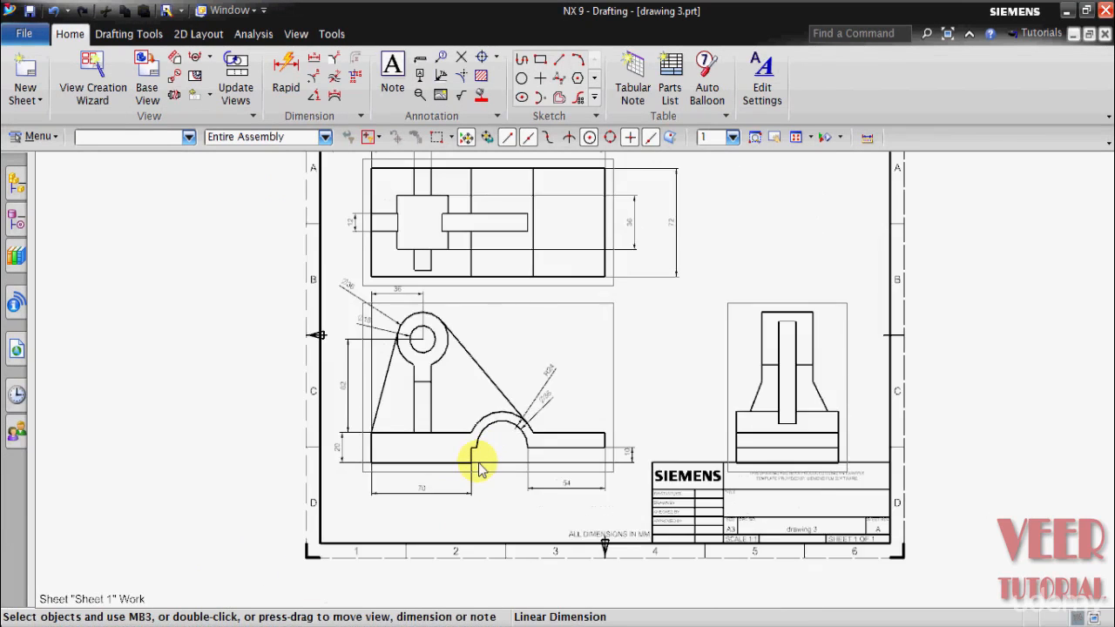
pyautogui.scroll(-2, 478, 469)
pyautogui.hotkey('ctrl', 's')
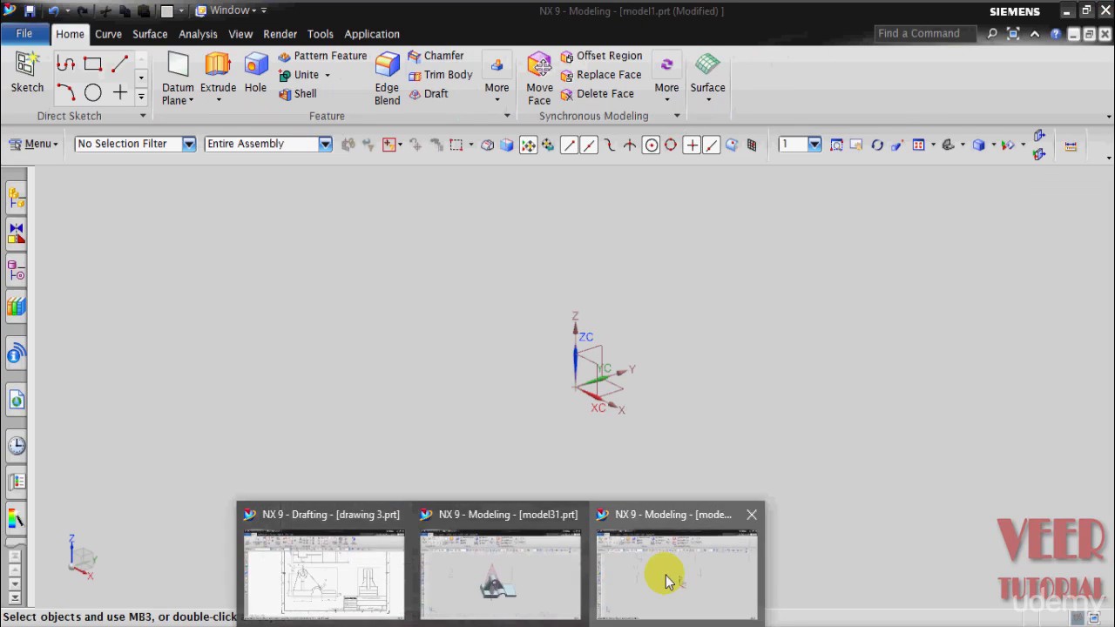
# Switch to the empty part model1.prt and start an Extrude feature.
pyautogui.click(665, 575)
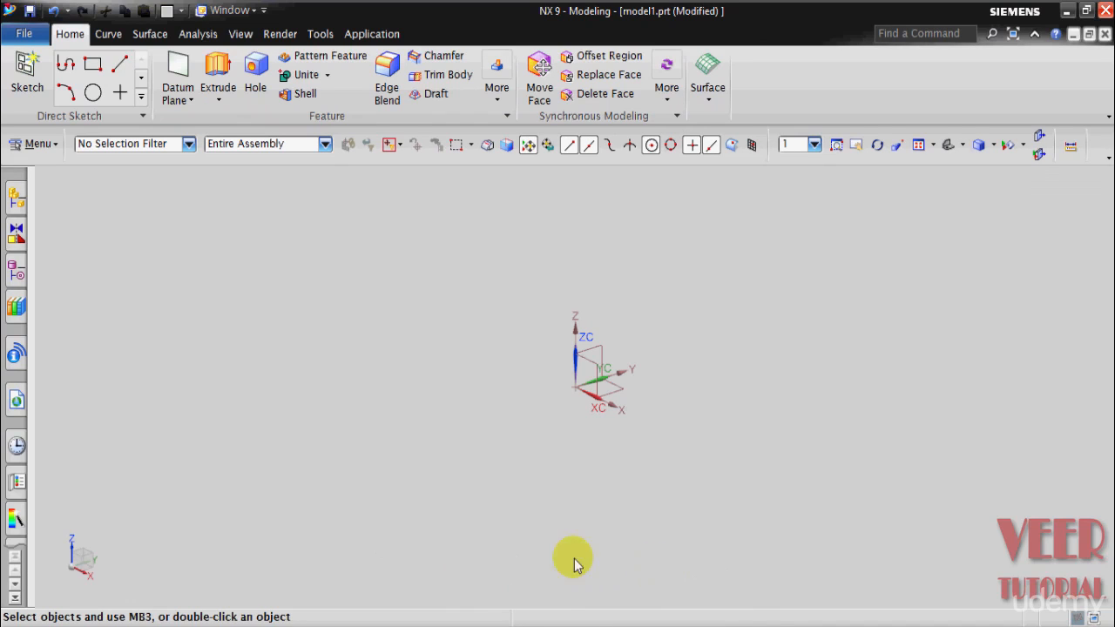
pyautogui.click(218, 99)
pyautogui.click(225, 119)
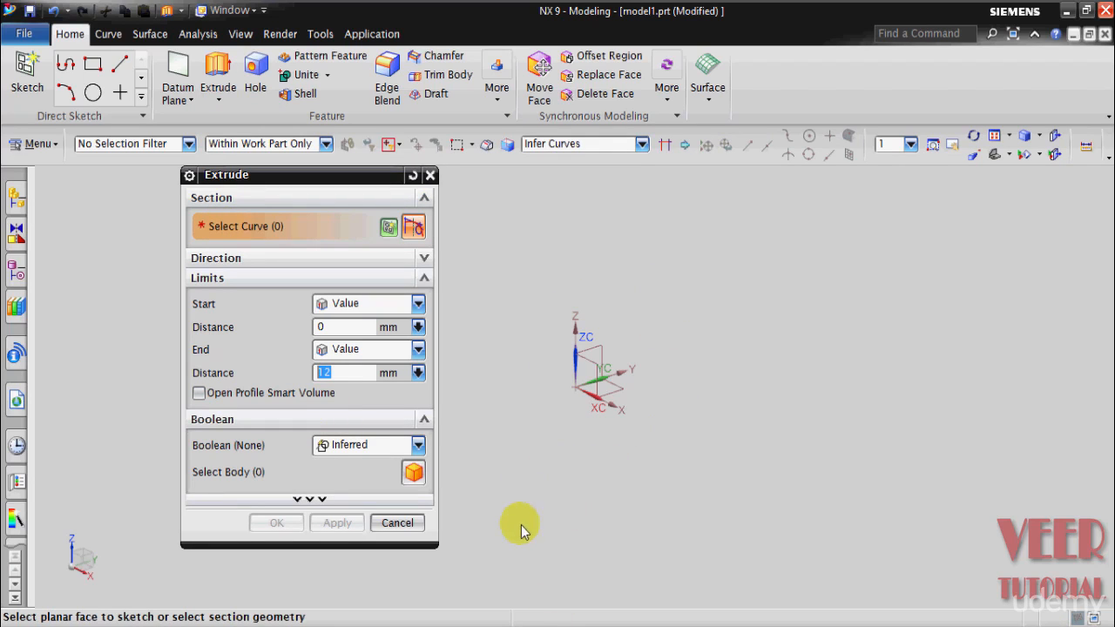
# Switch to model31.prt and examine how the finished bracket is oriented relative to the coordinate axes.
pyautogui.moveTo(505, 620)
pyautogui.click(517, 570)
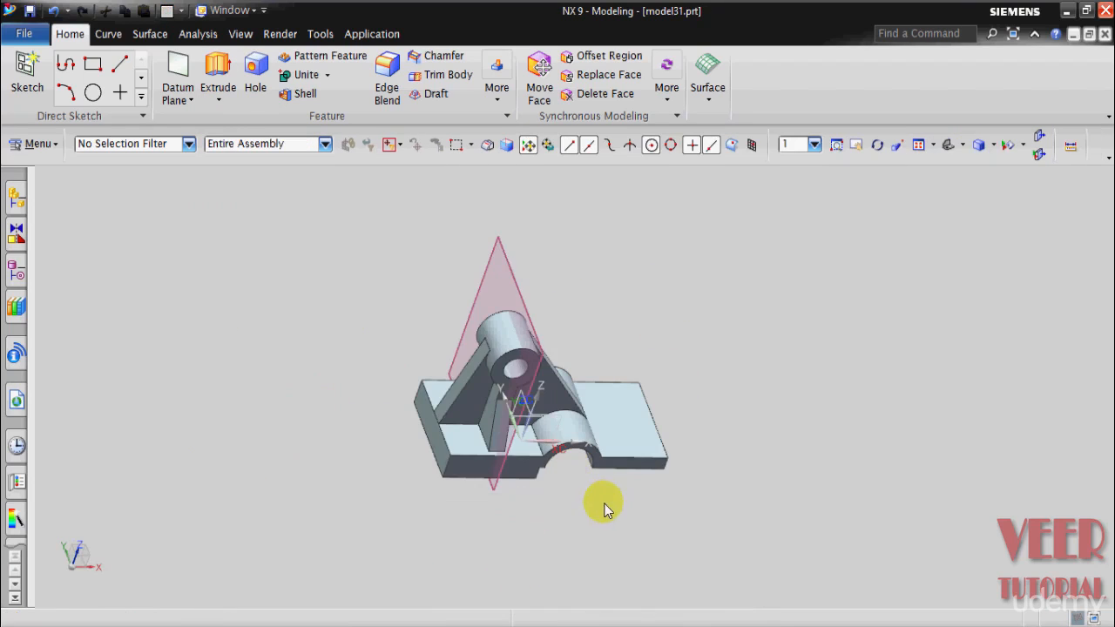
pyautogui.moveTo(601, 504); pyautogui.dragTo(572, 470, button='middle')
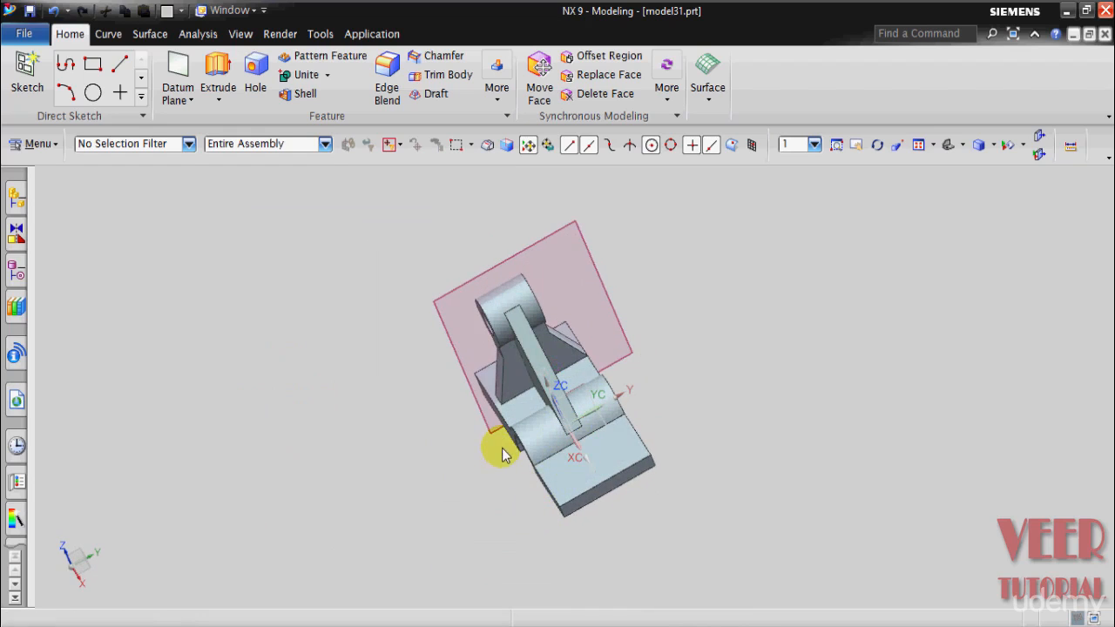
pyautogui.moveTo(734, 487); pyautogui.dragTo(763, 450, button='middle')
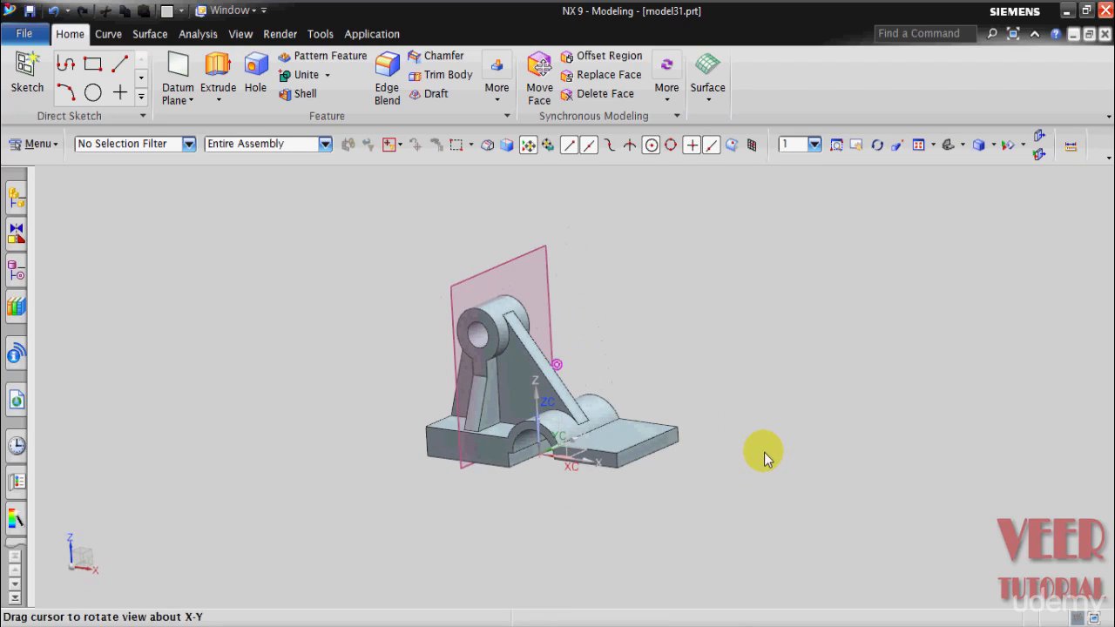
# Return to model1.prt and create the extrusion's section sketch on the XZ plane of the datum coordinate system.
pyautogui.moveTo(564, 568)
pyautogui.click(618, 557)
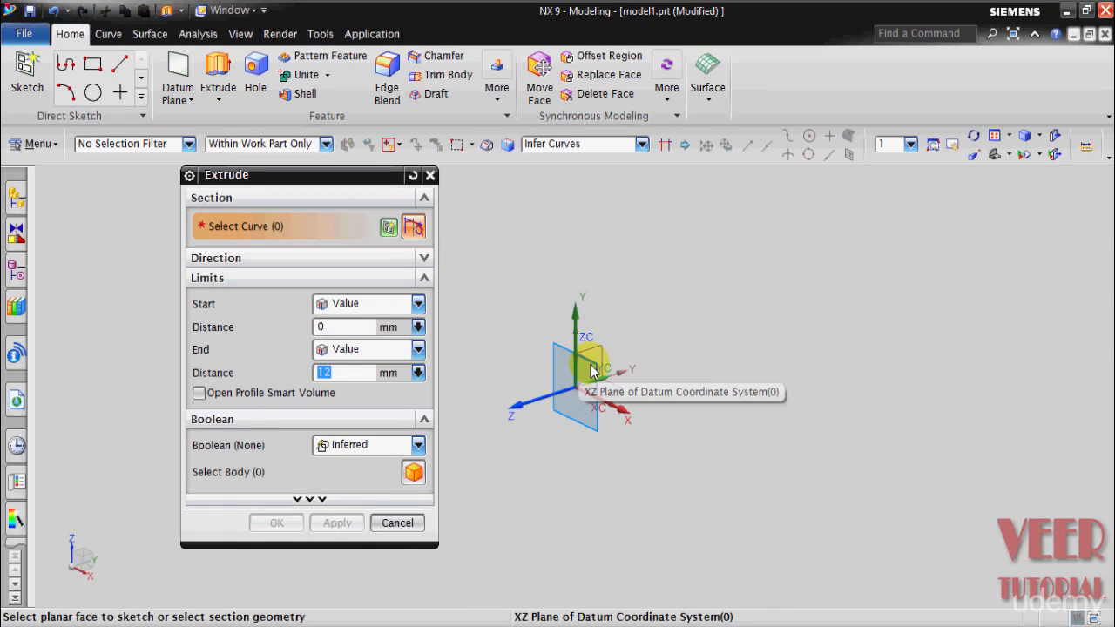
pyautogui.click(389, 227)
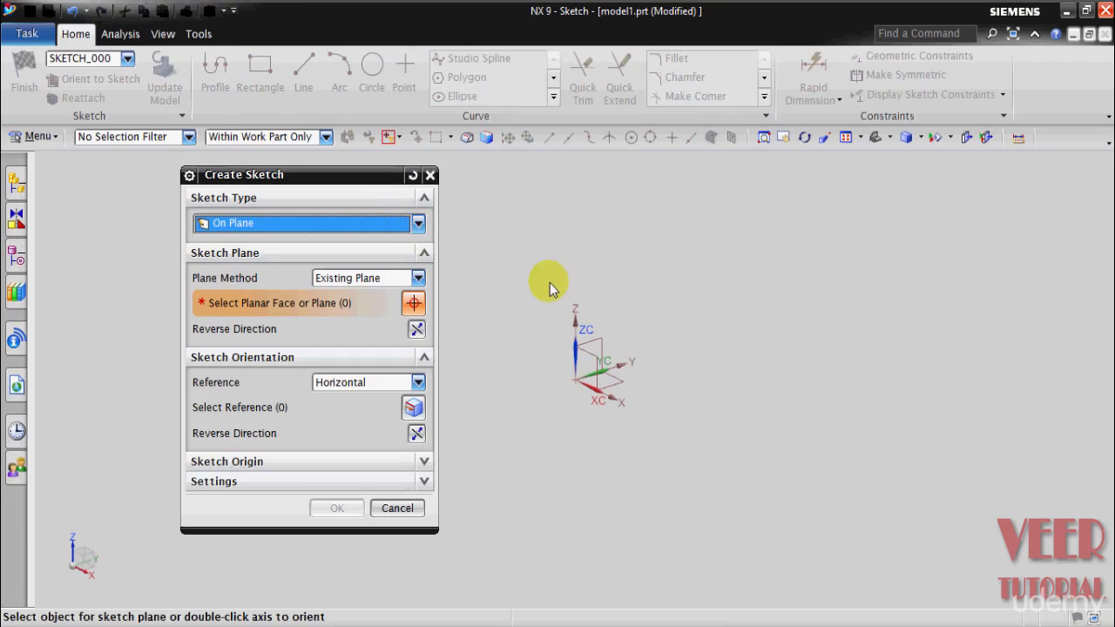
pyautogui.click(587, 356)
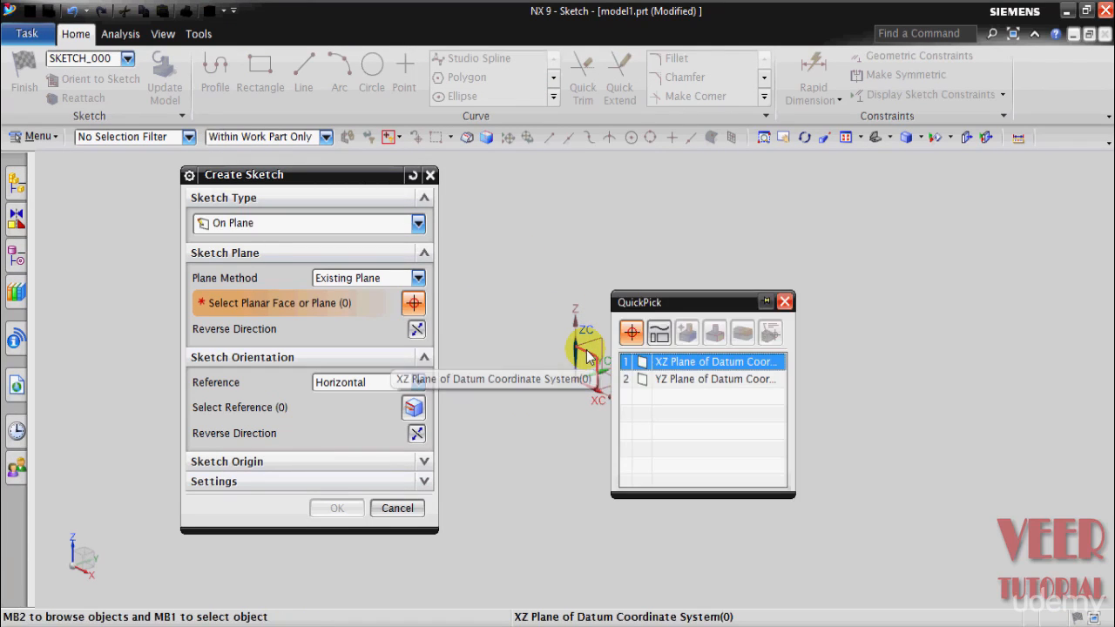
pyautogui.click(703, 359)
pyautogui.click(323, 508)
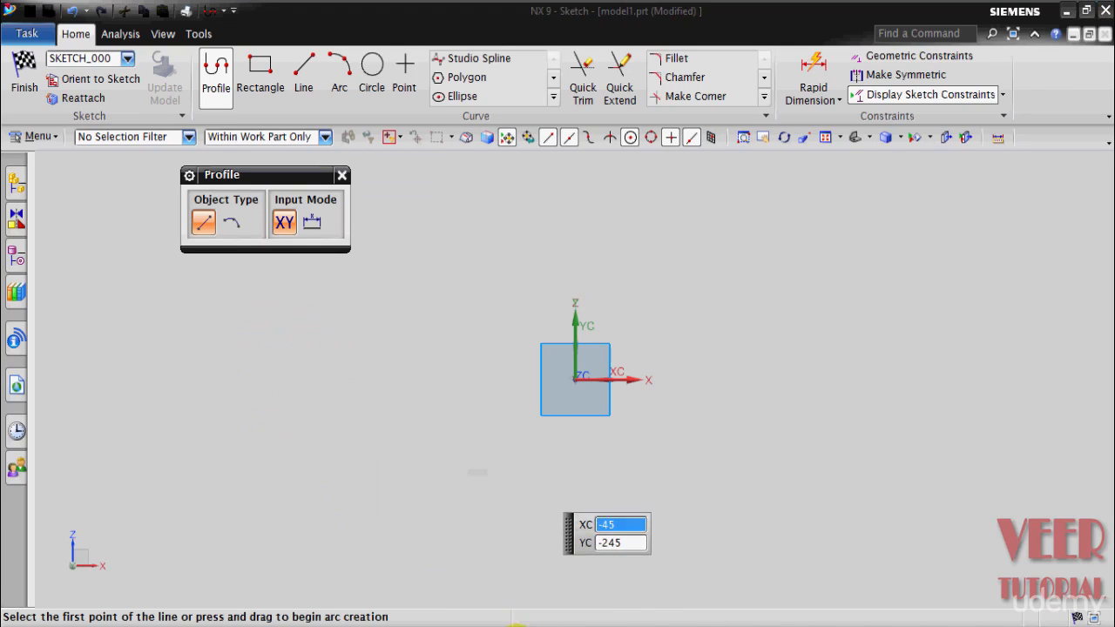
# Switch to drawing 3.prt, check the base and half-round dimensions in the front view, and save the file.
pyautogui.click(322, 582)
pyautogui.scroll(2, 414, 496)
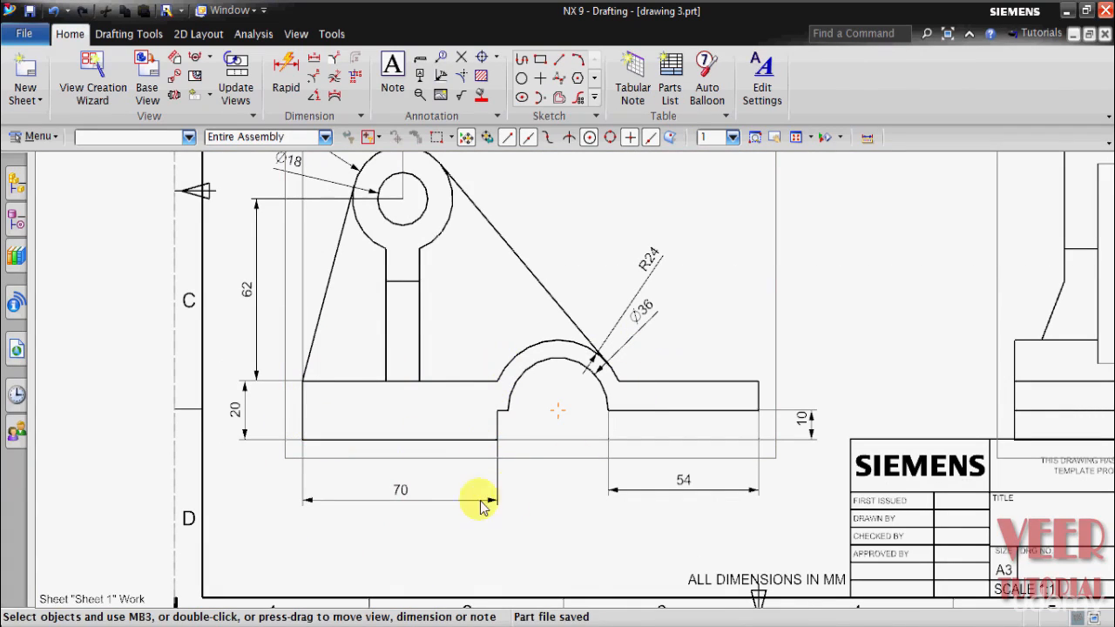
pyautogui.hotkey('ctrl', 's')
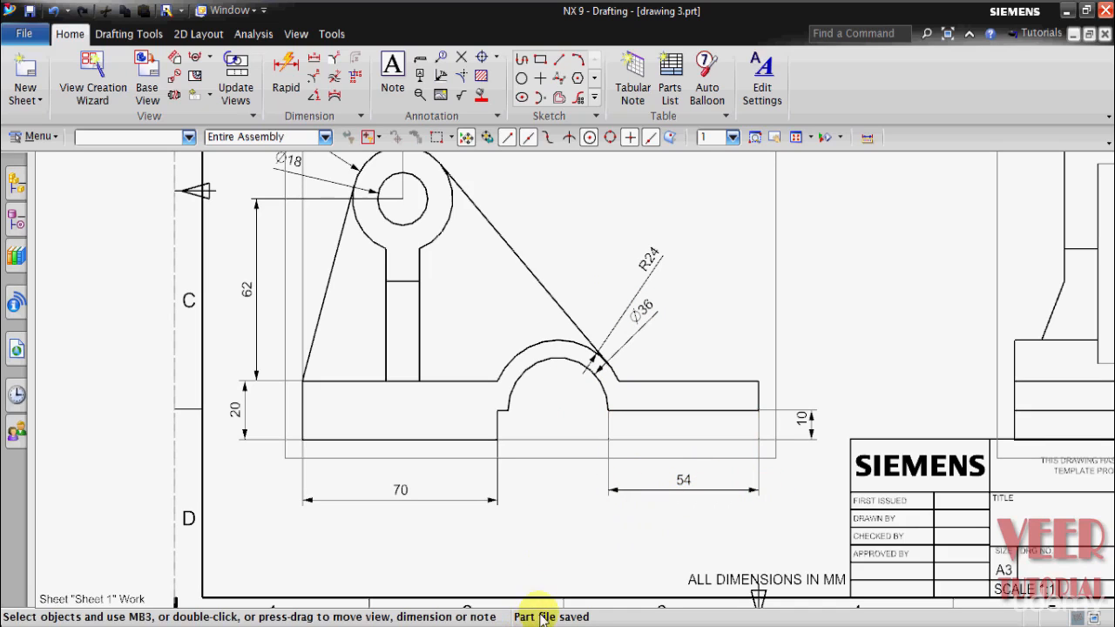
# Return to the model1.prt sketch and start a rectangle defined by two corner points.
pyautogui.moveTo(617, 609)
pyautogui.click(650, 587)
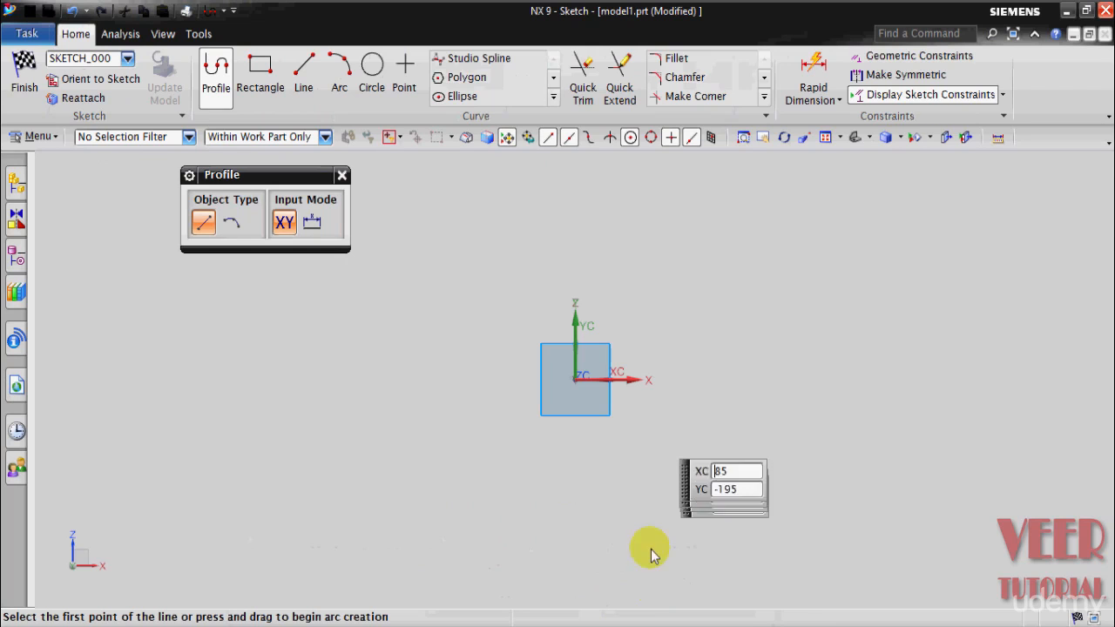
pyautogui.click(259, 69)
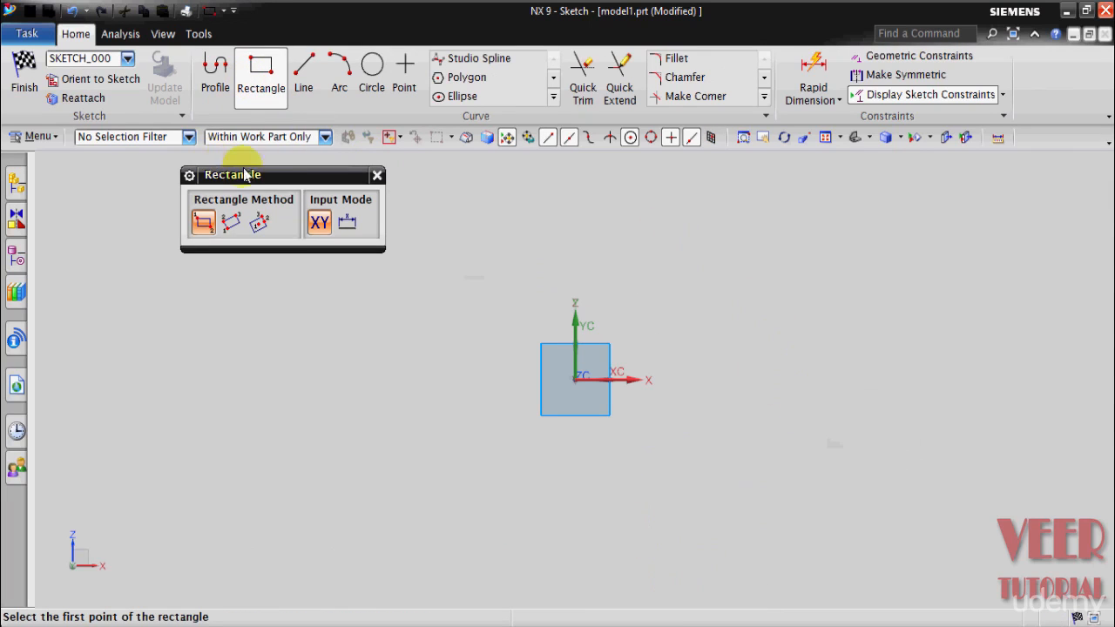
pyautogui.moveTo(265, 177); pyautogui.dragTo(115, 163)
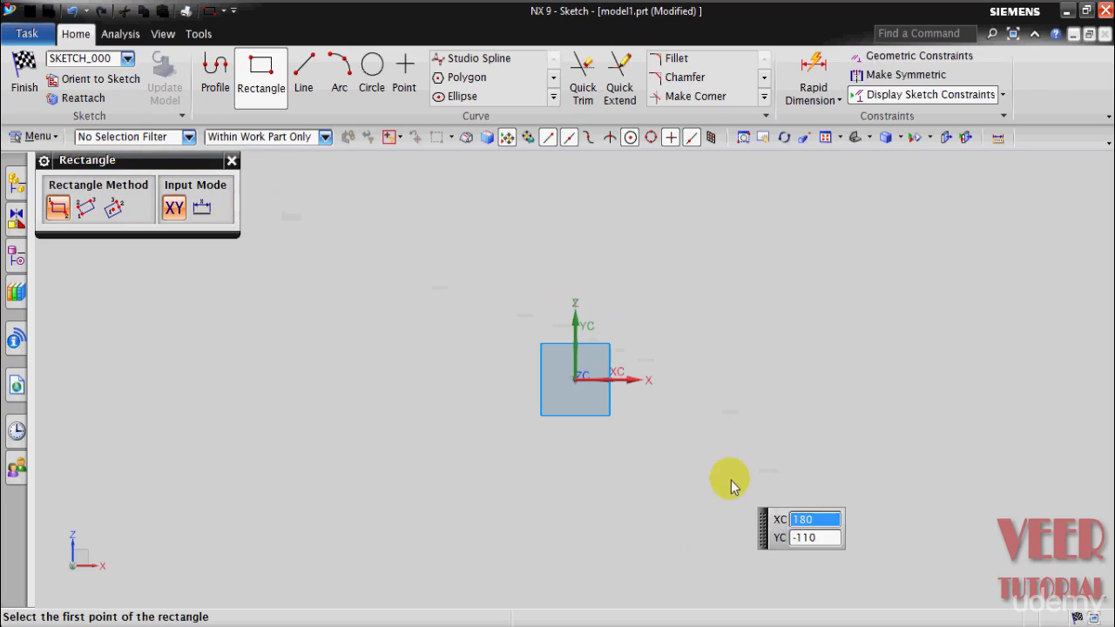
pyautogui.keyDown('shift'); pyautogui.moveTo(730, 482); pyautogui.dragTo(748, 519, button='middle'); pyautogui.keyUp('shift')
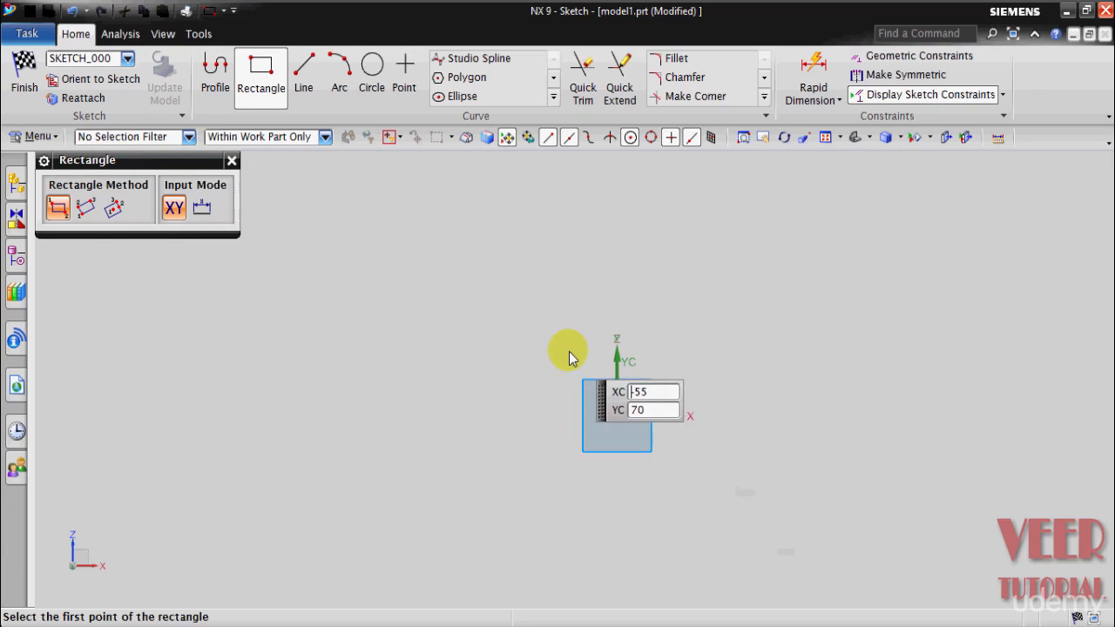
pyautogui.click(617, 415)
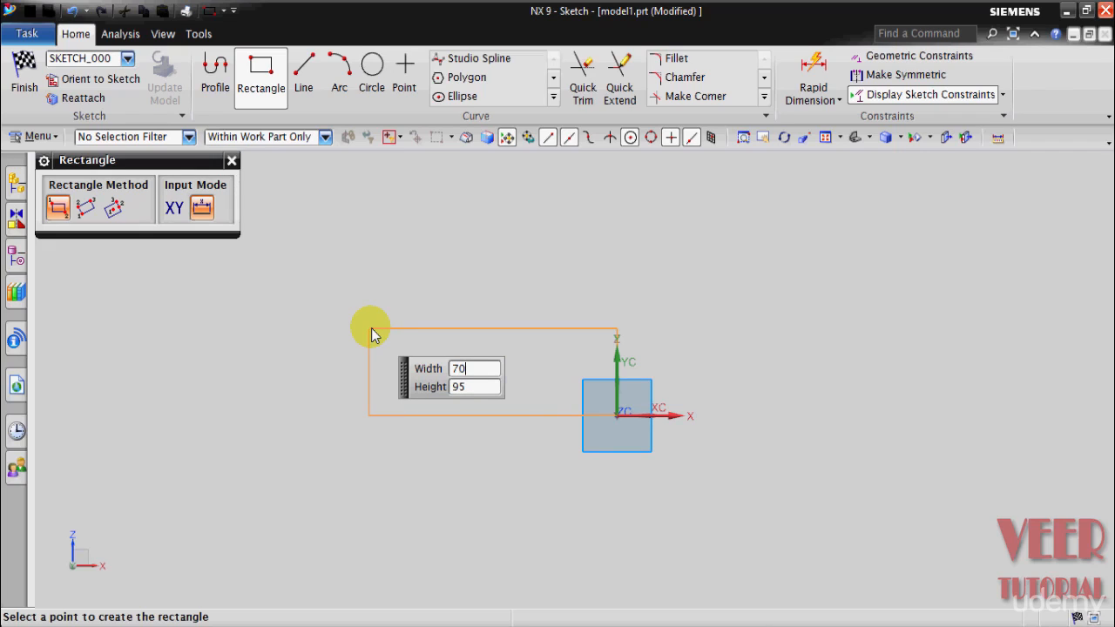
pyautogui.press('Tab')
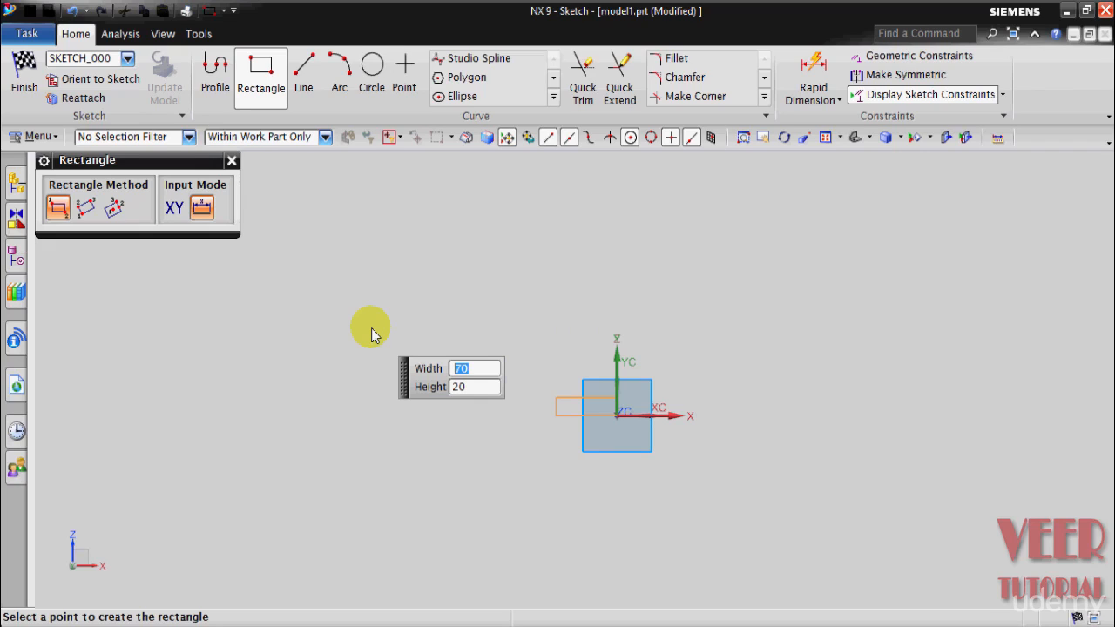
pyautogui.press('Escape')
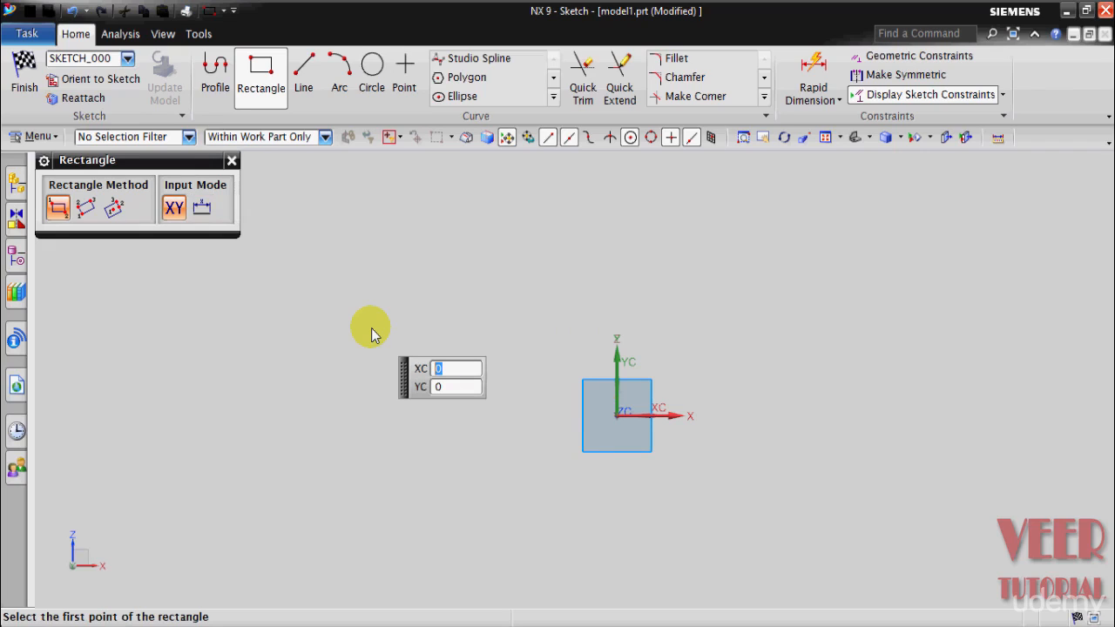
# Sketch a rectangle 70 mm wide and 20 mm high from the origin toward negative X and positive Z.
pyautogui.click(616, 417)
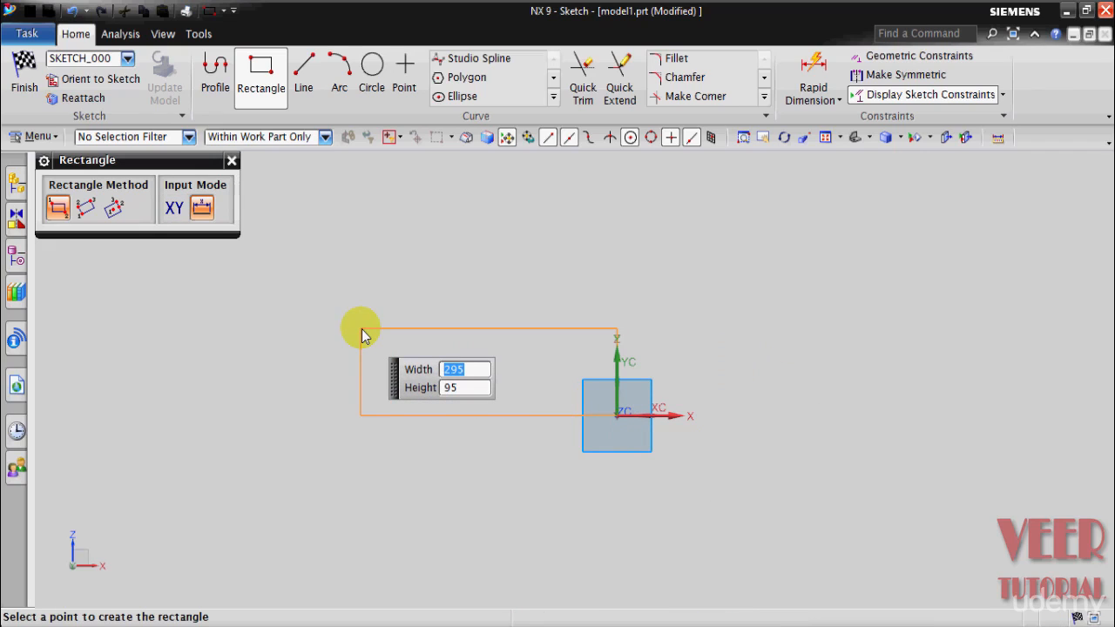
pyautogui.write('2')
pyautogui.press('Tab')
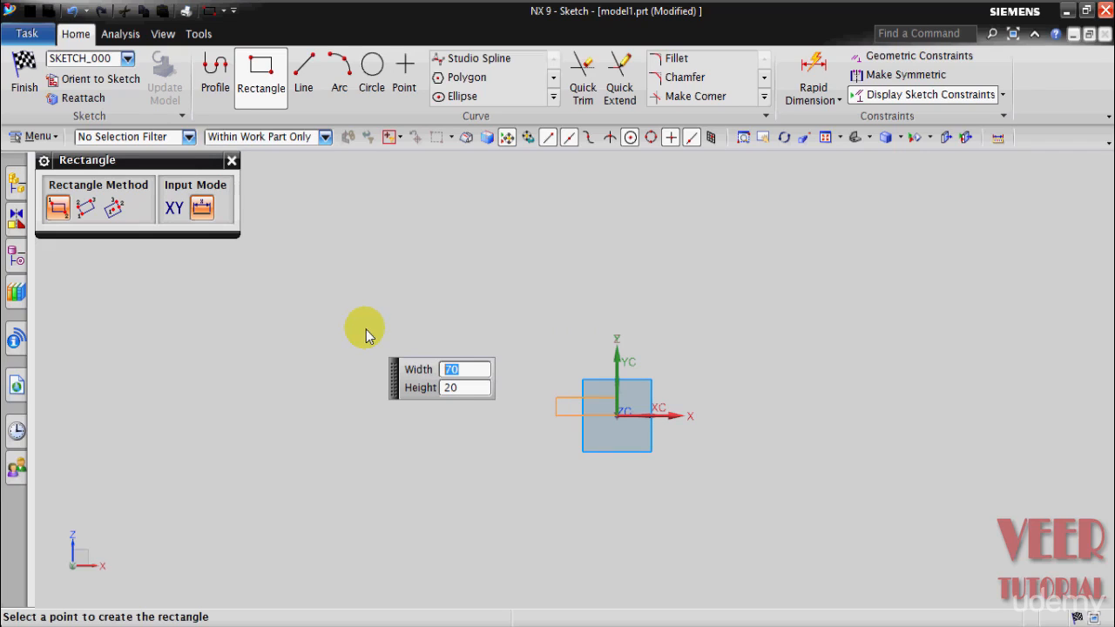
pyautogui.click(332, 340)
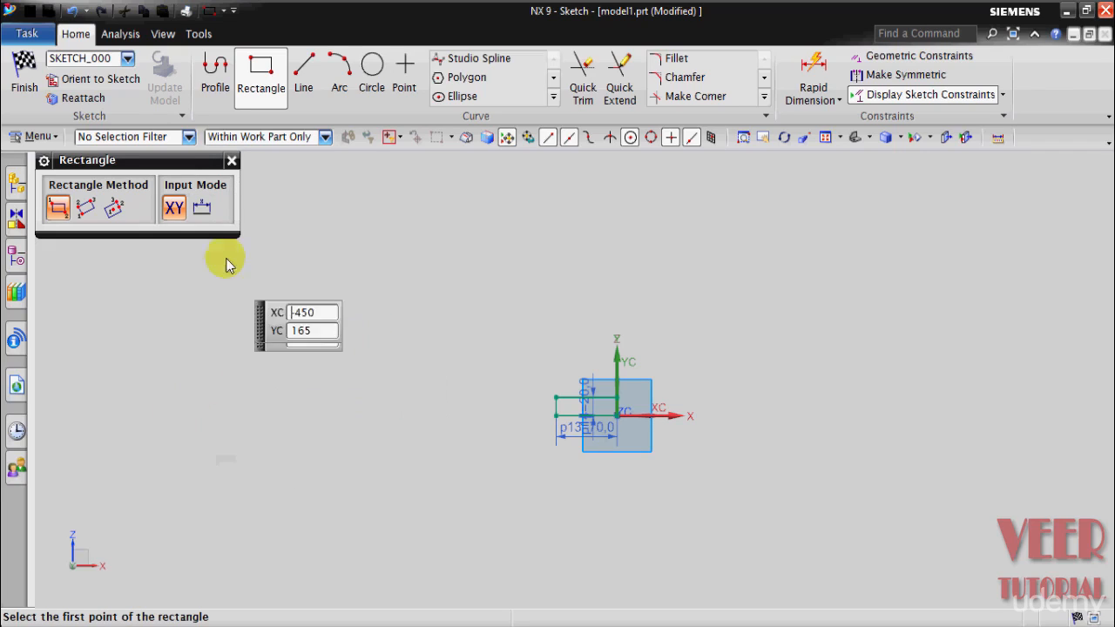
pyautogui.click(232, 161)
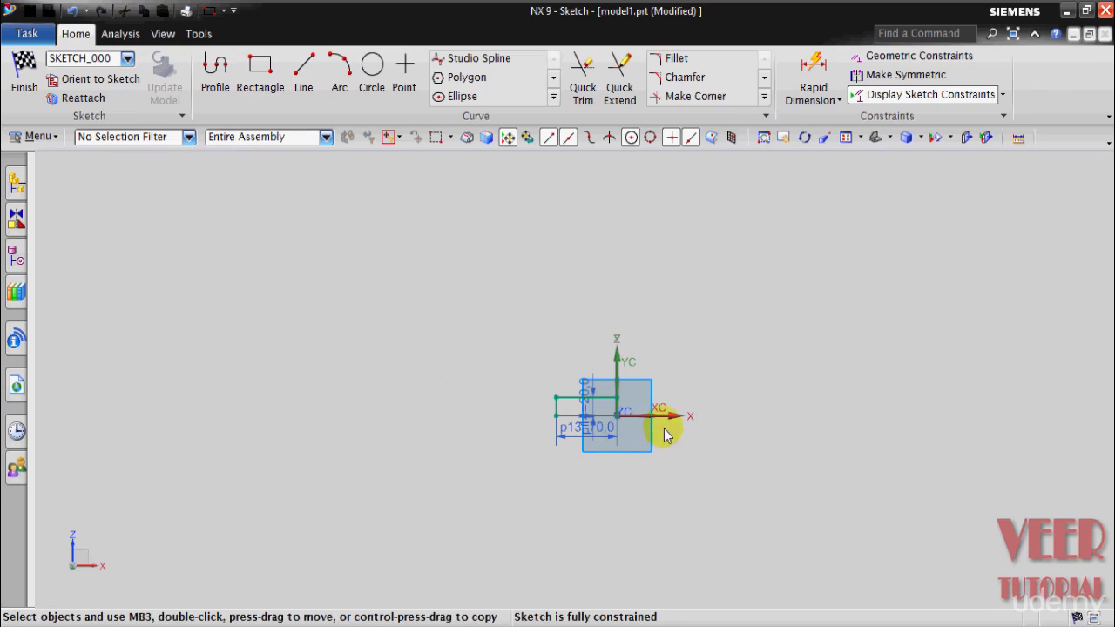
# Sketch two concentric circles of 36 mm and 48 mm diameter on the positive X side of the rectangle.
pyautogui.scroll(5, 645, 410)
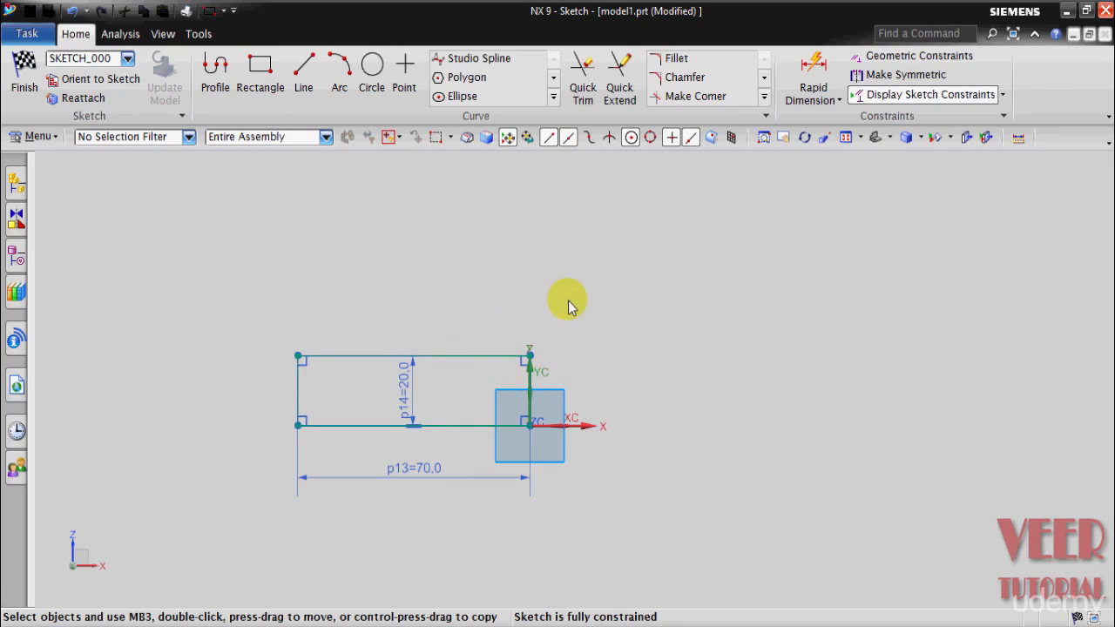
pyautogui.scroll(1, 459, 269)
pyautogui.scroll(-1, 460, 269)
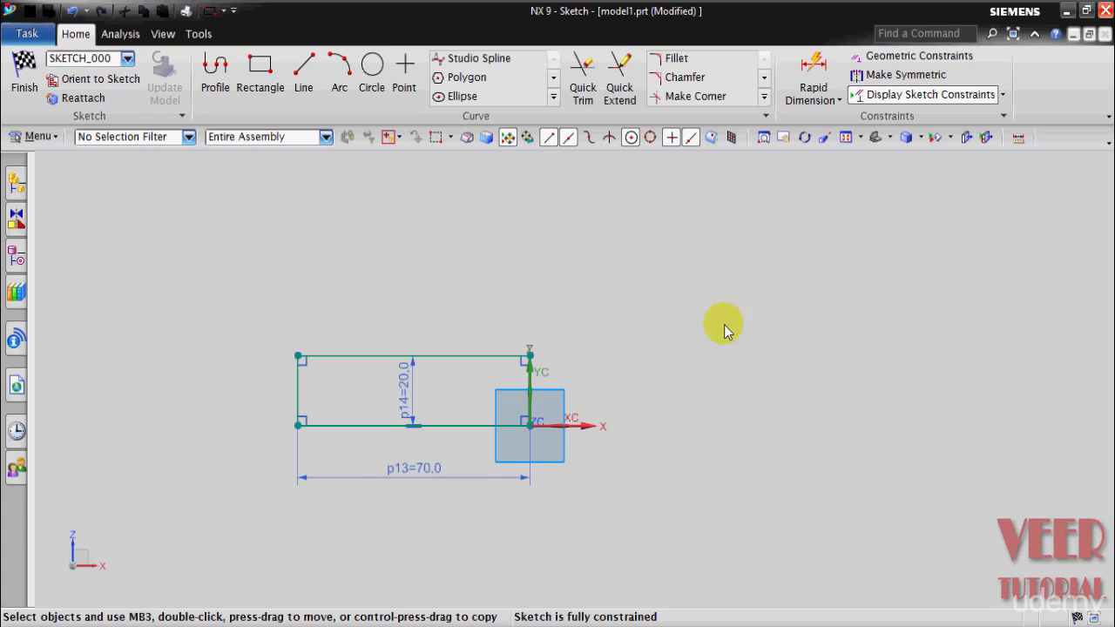
pyautogui.click(370, 71)
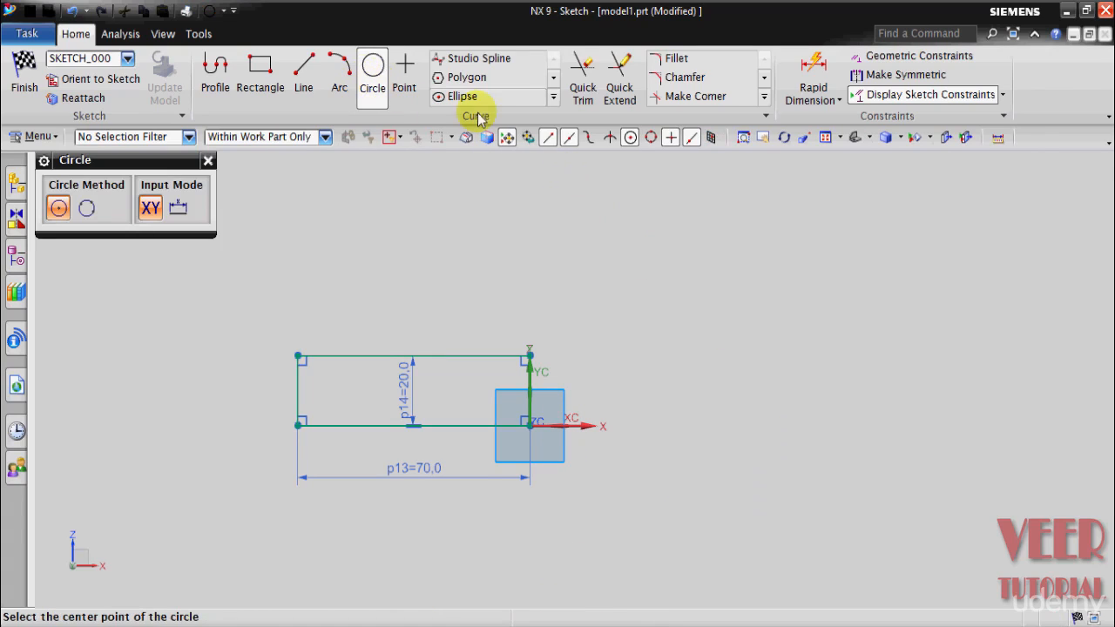
pyautogui.click(656, 369)
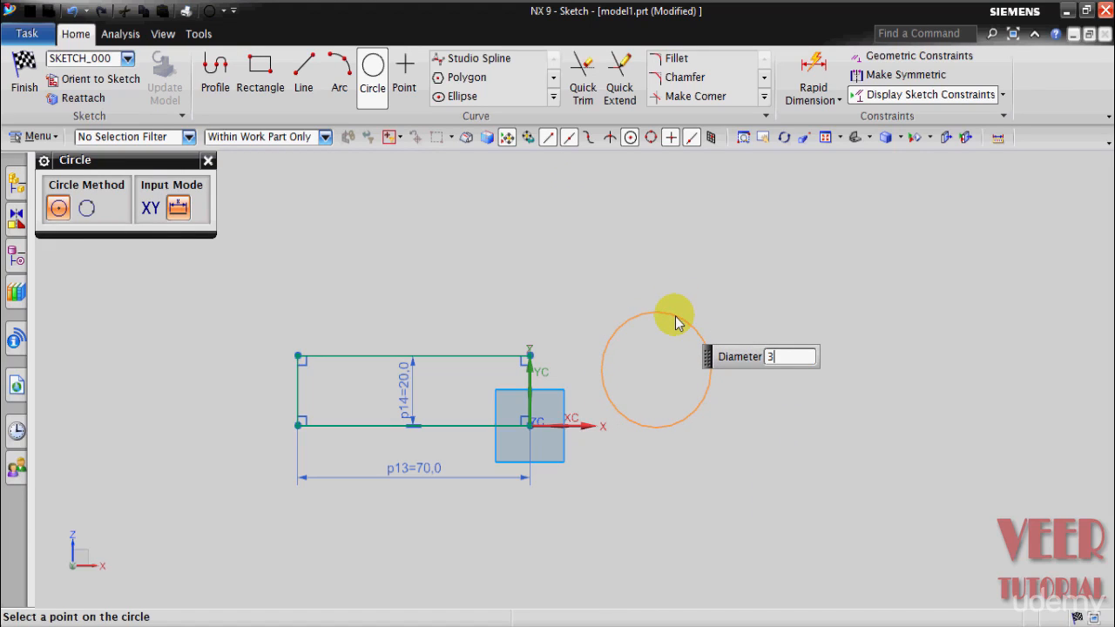
pyautogui.click(676, 322)
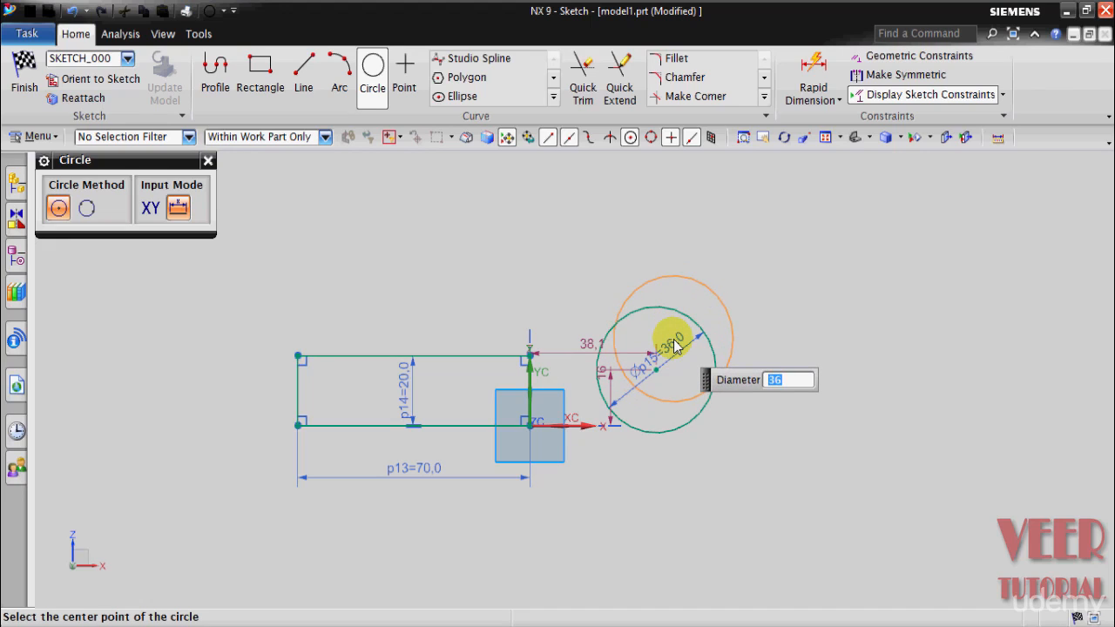
pyautogui.click(658, 367)
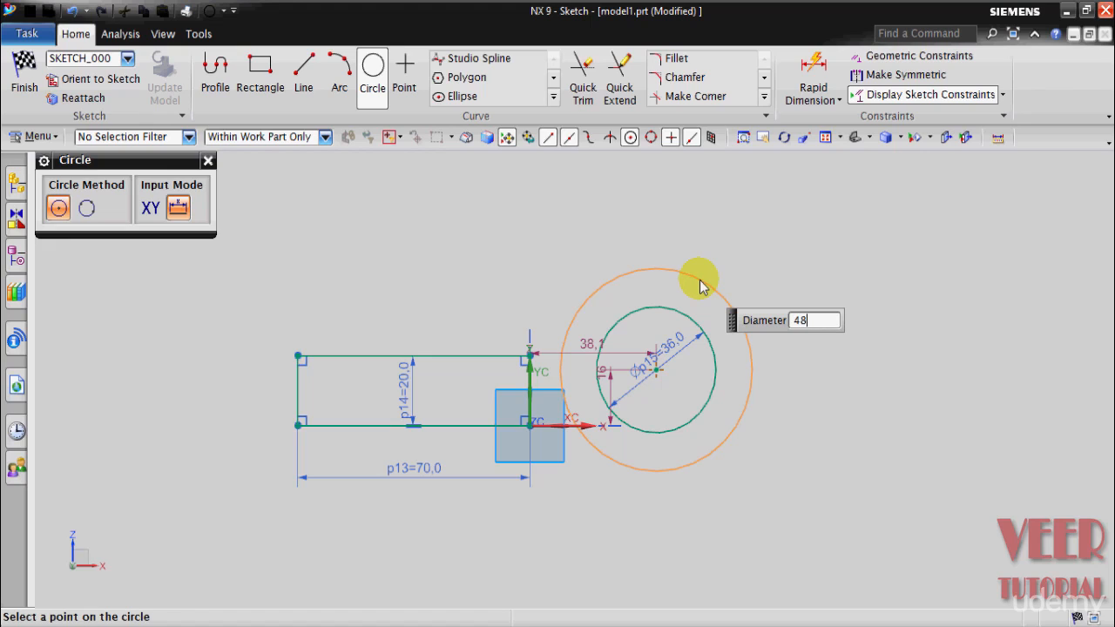
pyautogui.press('Return')
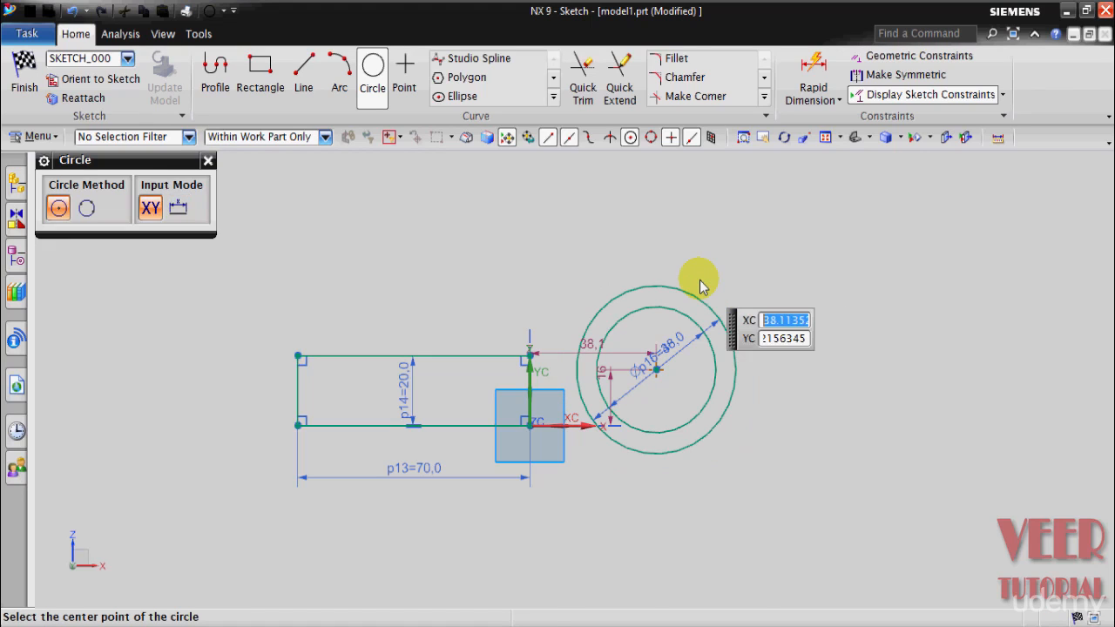
pyautogui.press('Escape')
pyautogui.scroll(2, 718, 387)
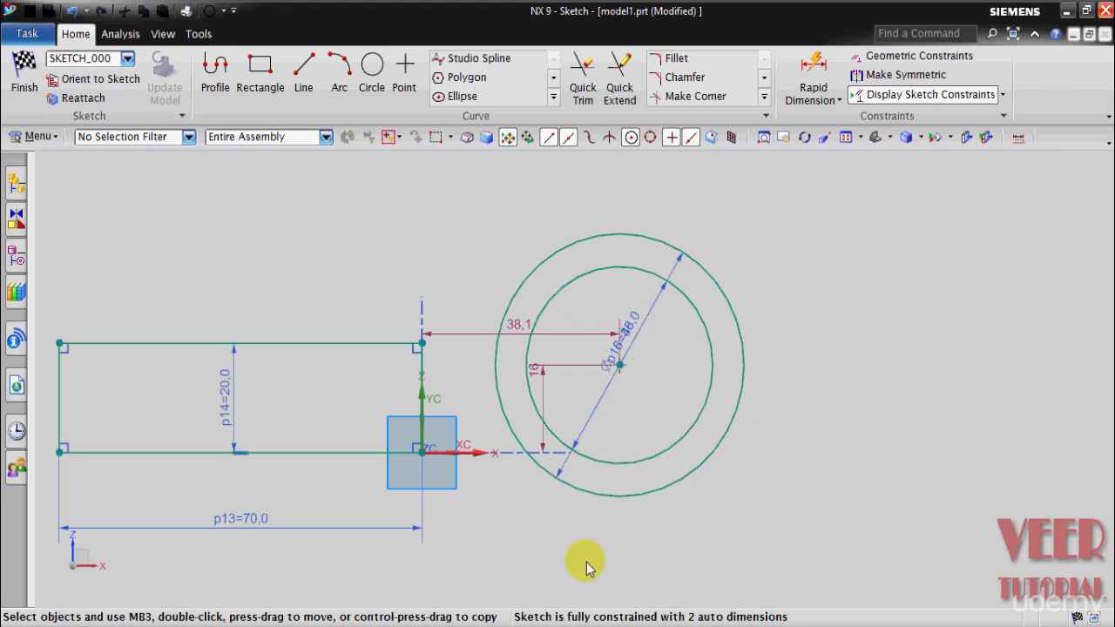
# Switch to drawing 3.prt to check how the half-round's inner and outer arcs are dimensioned, and return to the model1.prt sketch.
pyautogui.moveTo(503, 614)
pyautogui.click(391, 552)
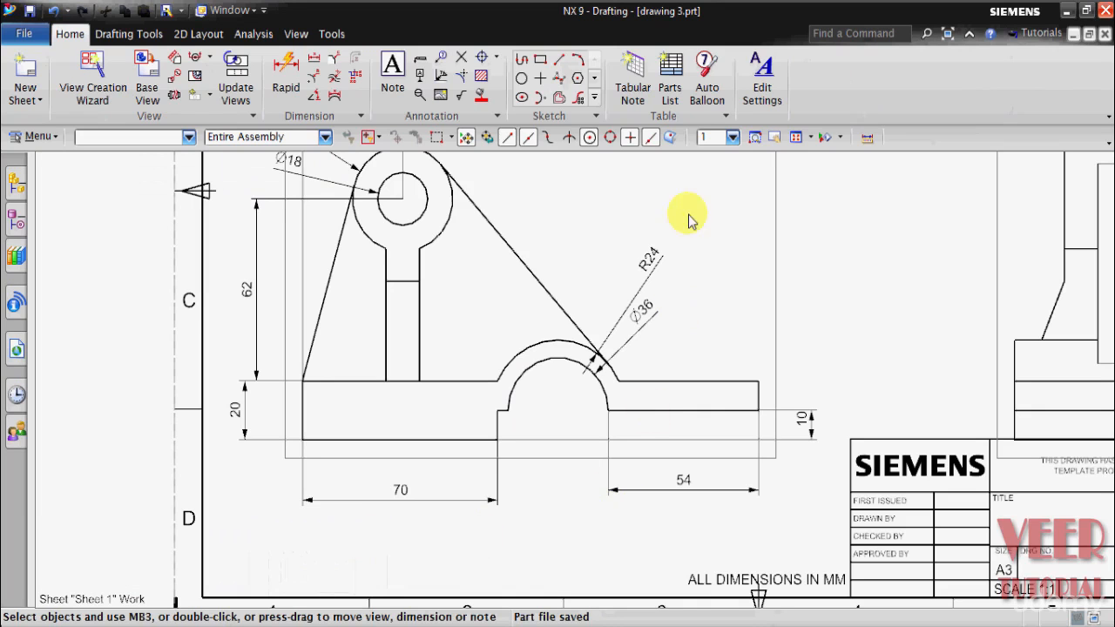
pyautogui.moveTo(533, 609)
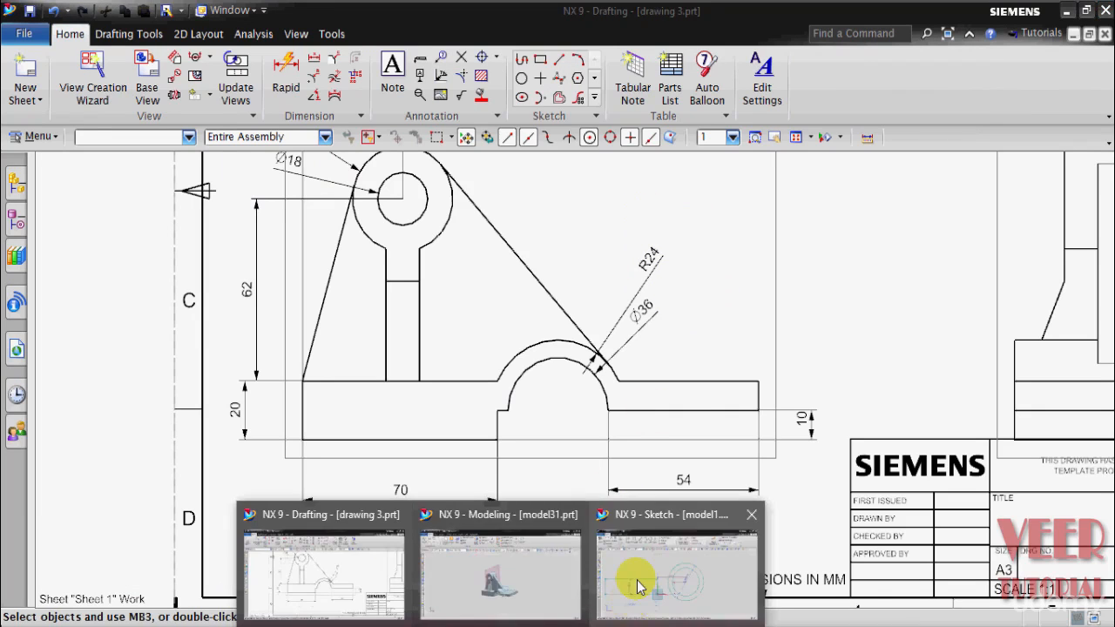
pyautogui.click(639, 571)
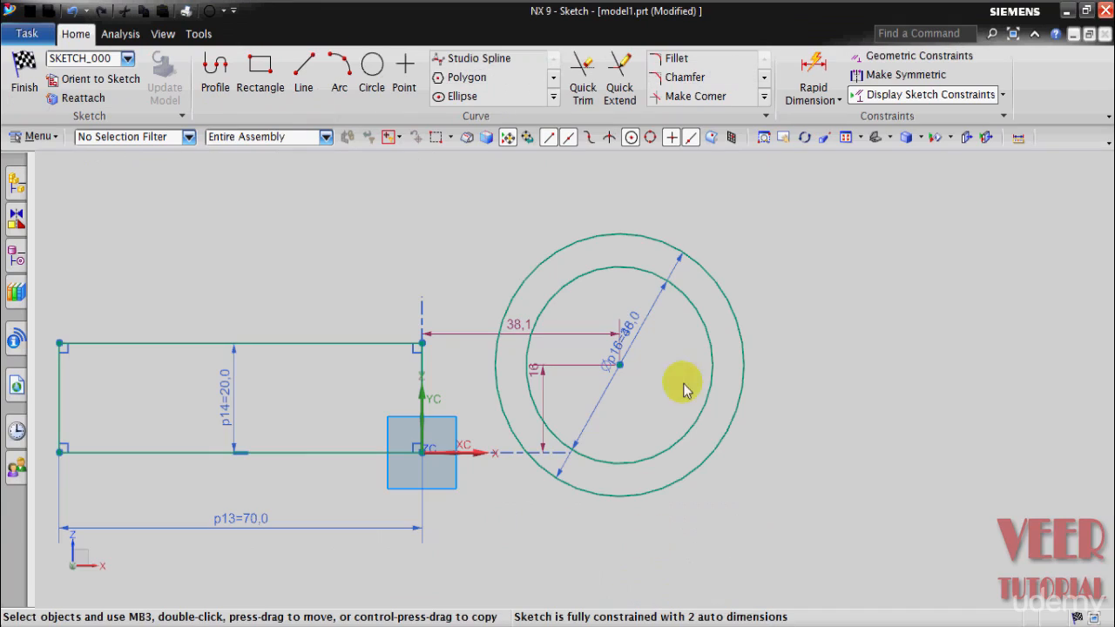
# Change the outer circle's dimension from diametral to radial measurement.
pyautogui.doubleClick(672, 272)
pyautogui.click(222, 329)
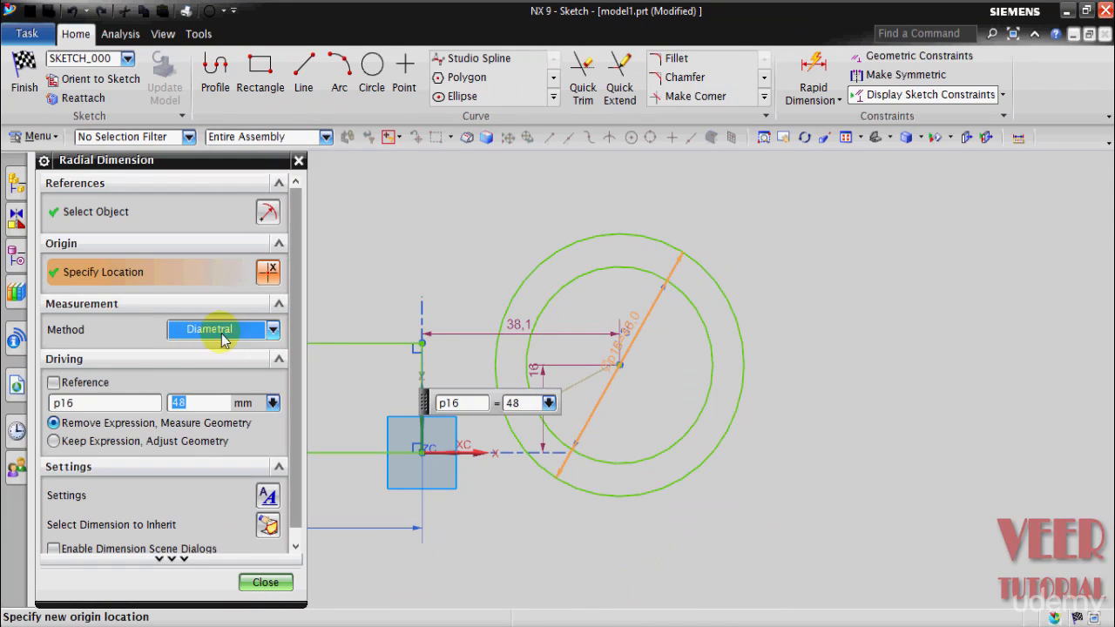
pyautogui.click(205, 350)
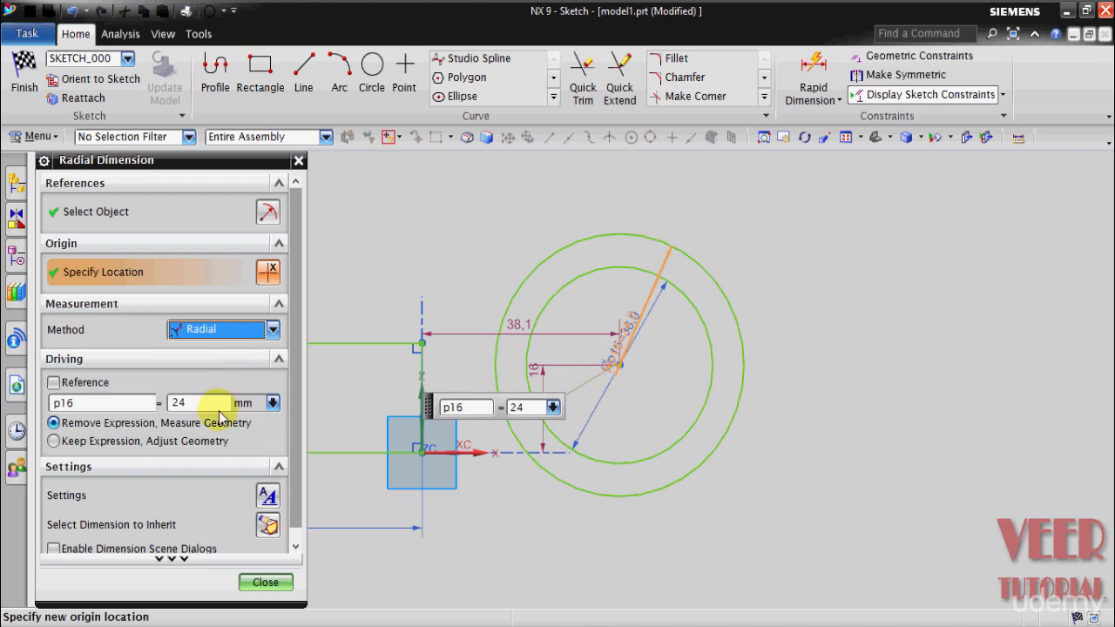
pyautogui.click(266, 582)
# Hide the size dimensions of both concentric circles.
pyautogui.scroll(-2, 793, 422)
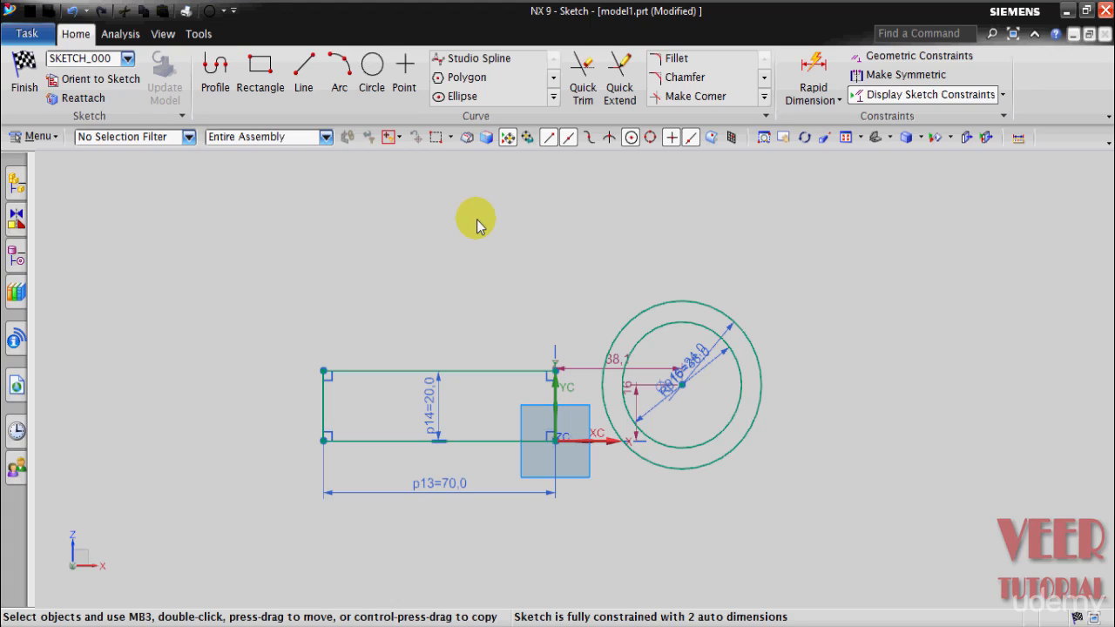
pyautogui.scroll(1, 854, 442)
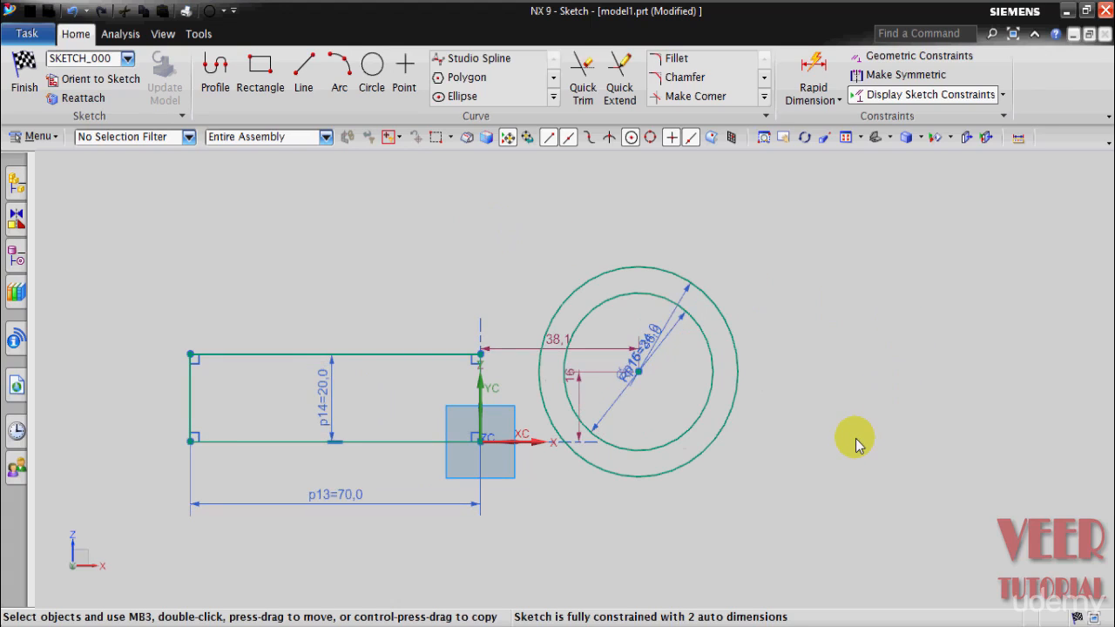
pyautogui.scroll(1, 855, 444)
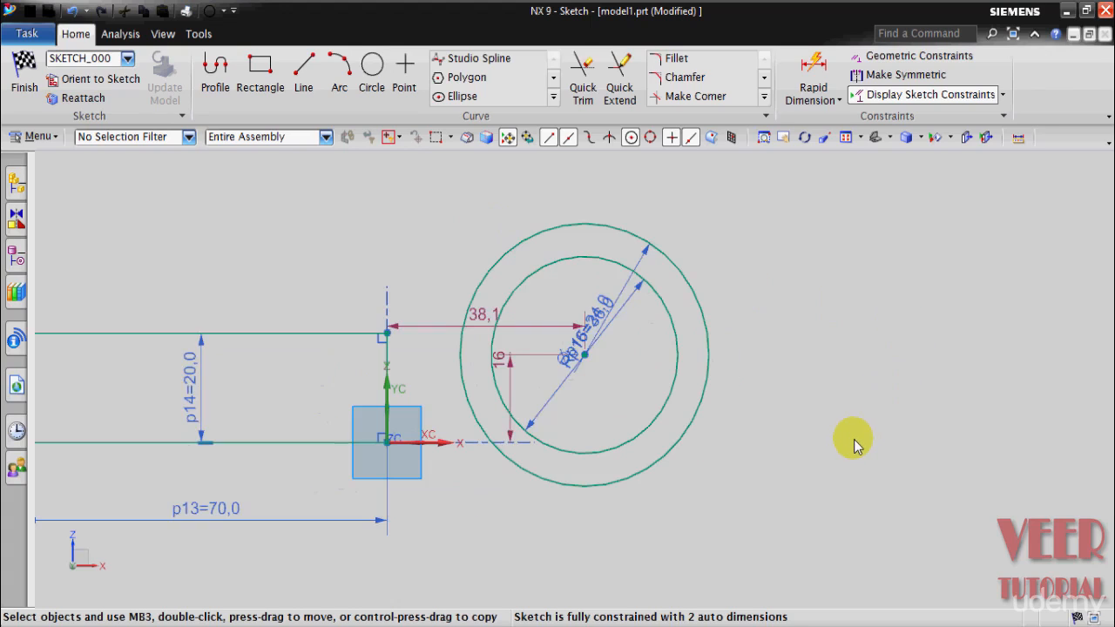
pyautogui.click(598, 328)
pyautogui.click(601, 323)
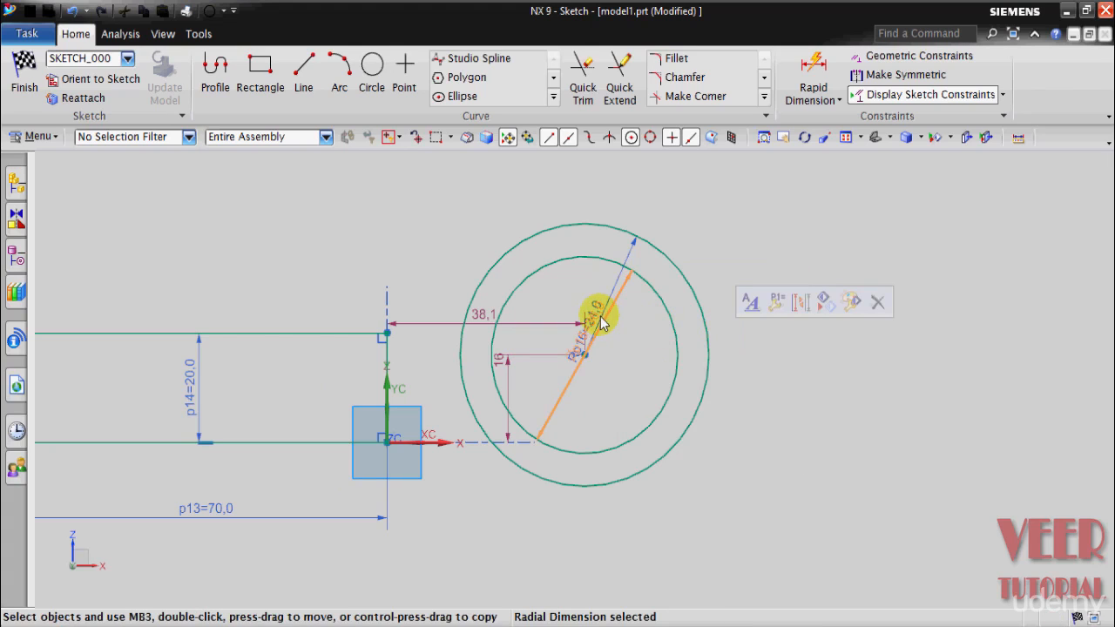
pyautogui.rightClick(616, 292)
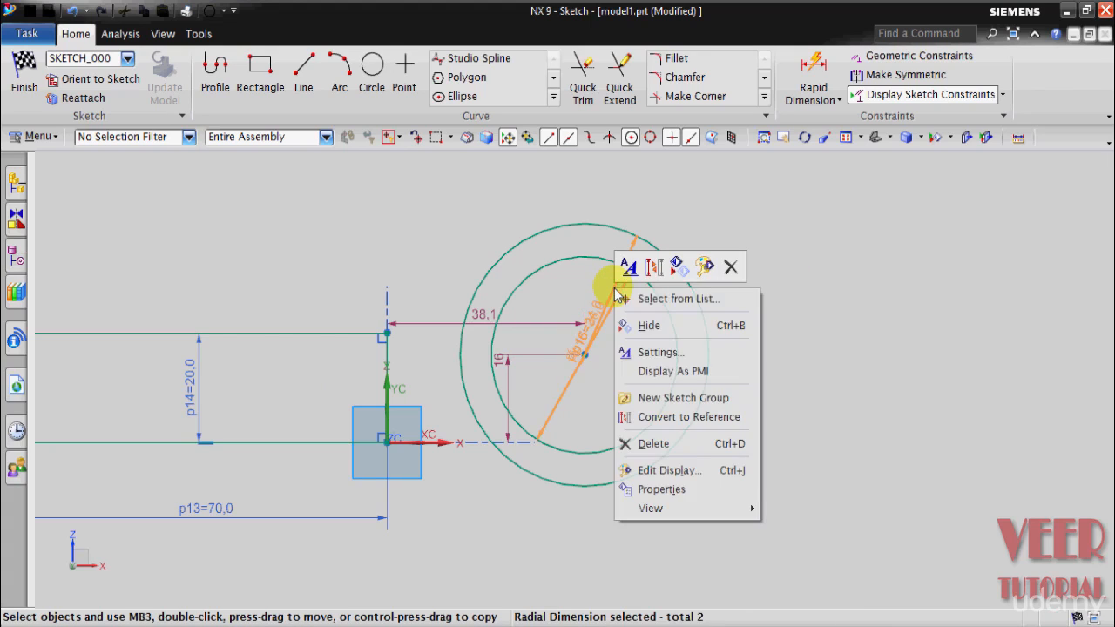
pyautogui.click(646, 325)
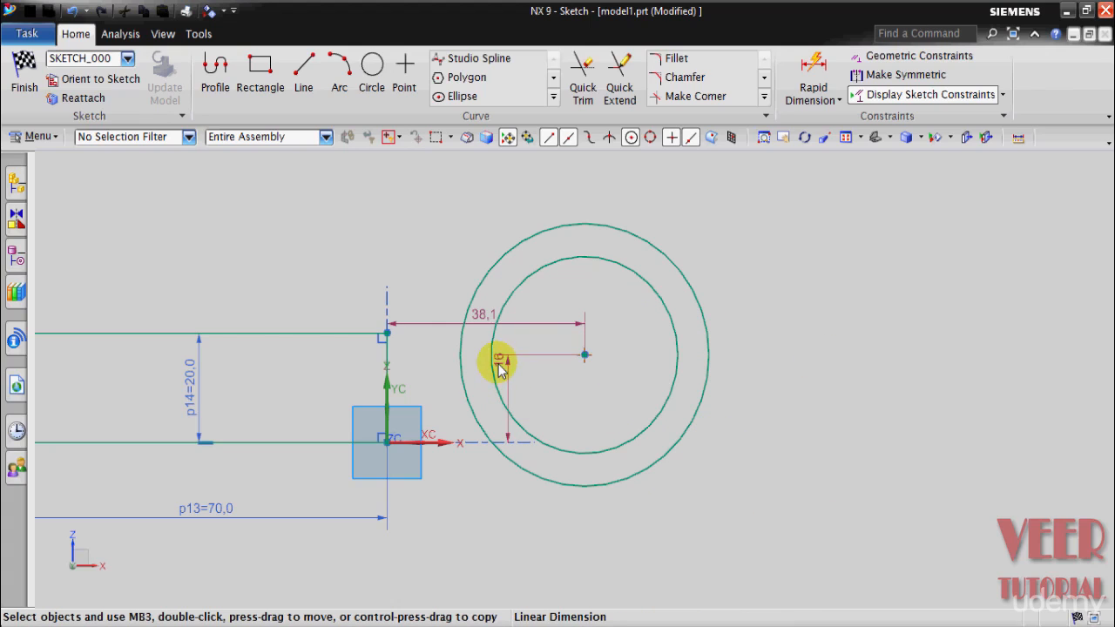
# Move the circle centre's vertical dimension outside the circles on the positive X side, and hide the centre's horizontal dimension.
pyautogui.moveTo(535, 374); pyautogui.dragTo(843, 390)
pyautogui.rightClick(485, 324)
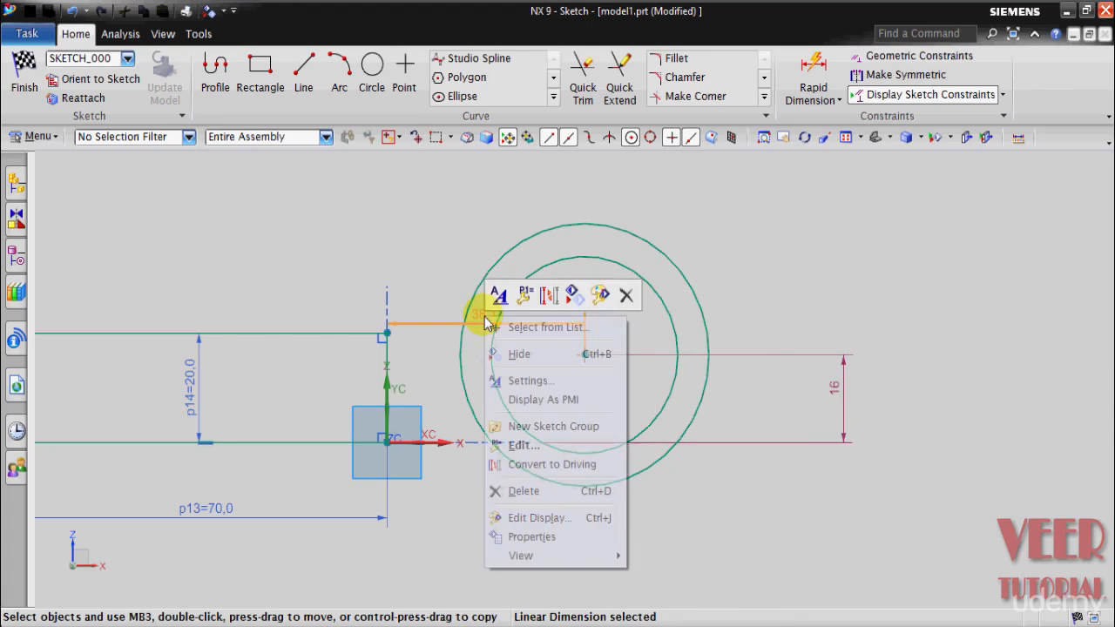
pyautogui.click(532, 354)
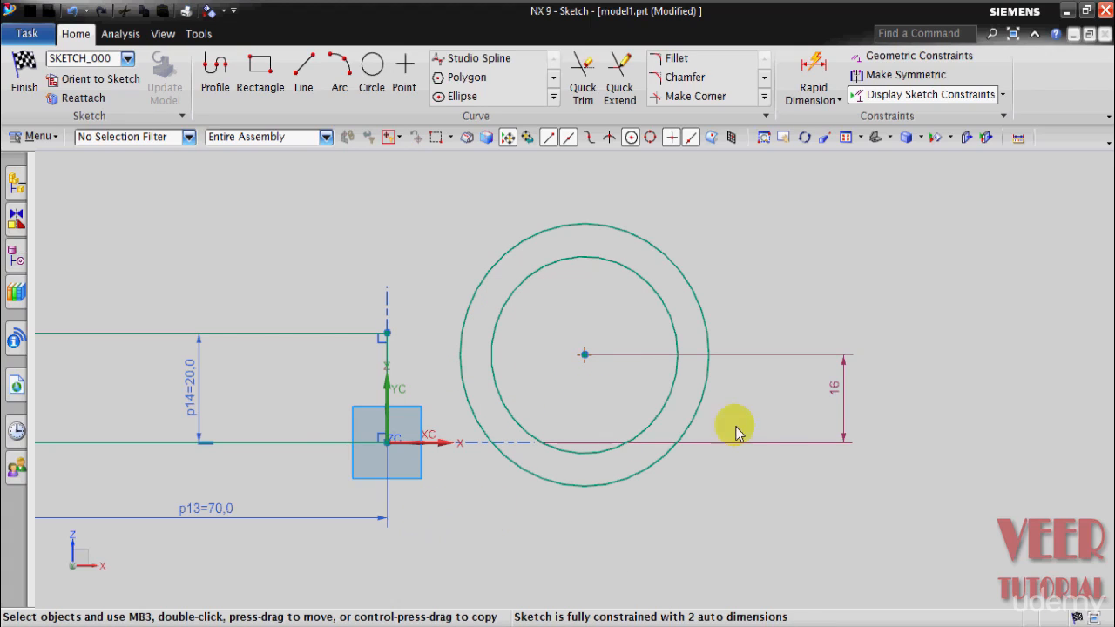
# Set the height of the circles' centre above the X axis to 10 mm.
pyautogui.doubleClick(833, 388)
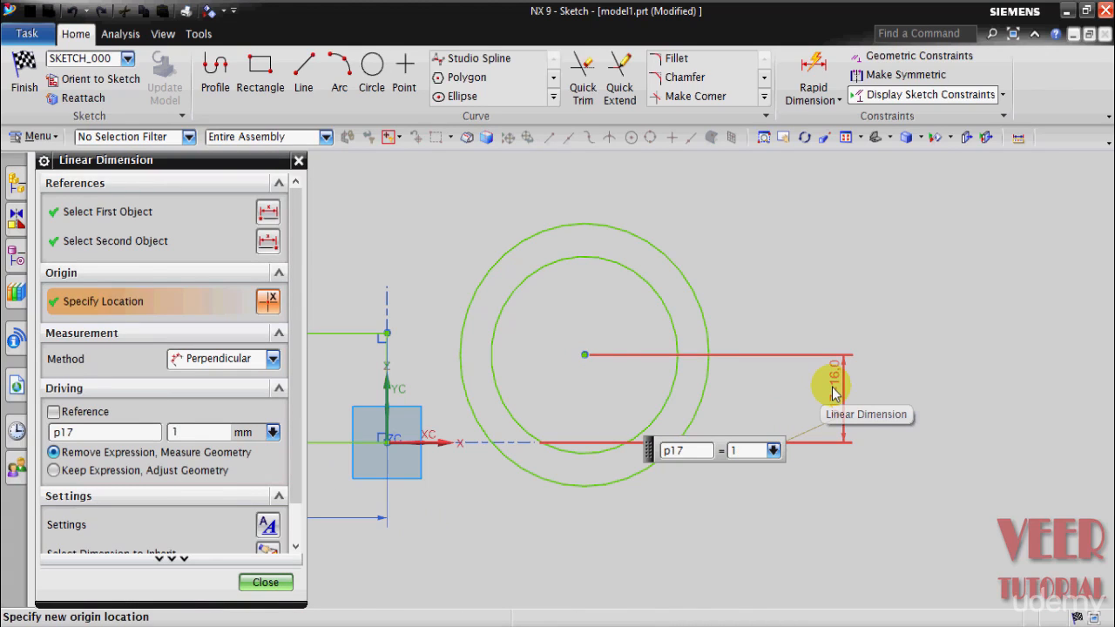
pyautogui.press('Return')
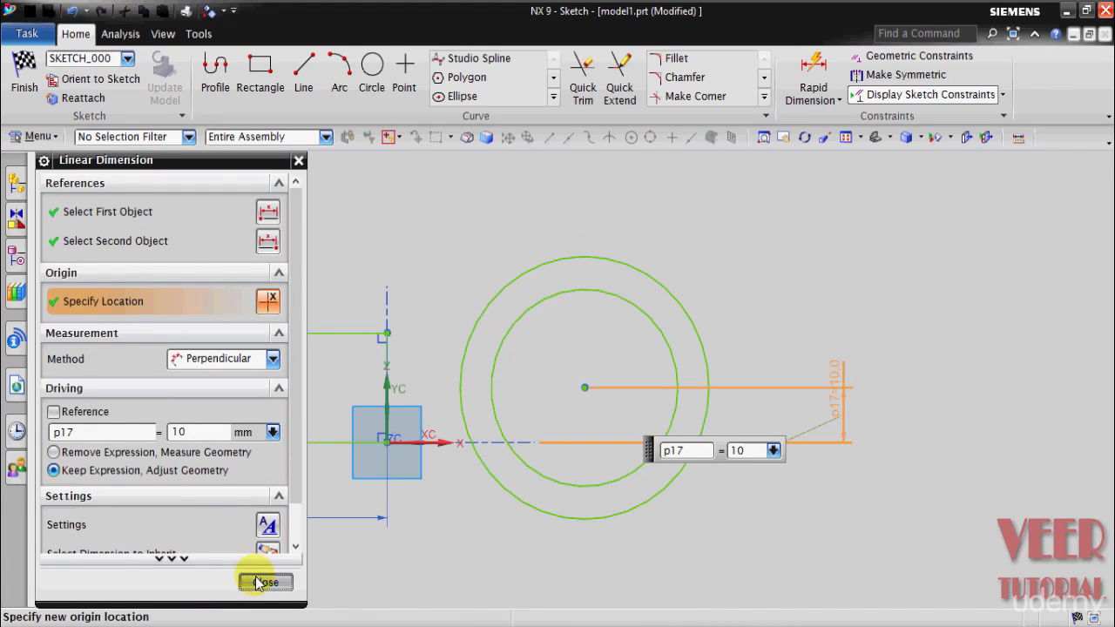
pyautogui.click(264, 581)
pyautogui.press('Escape')
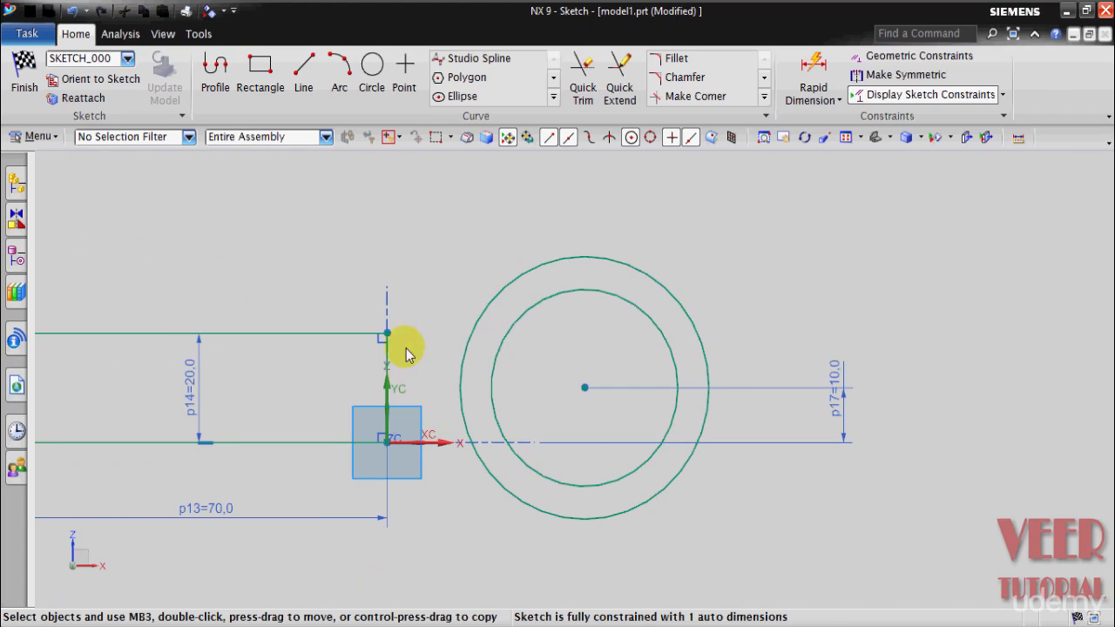
# Check in drawing 3.prt how the outer arc meets the base block's upper corner, and return to the model1.prt sketch.
pyautogui.click(331, 585)
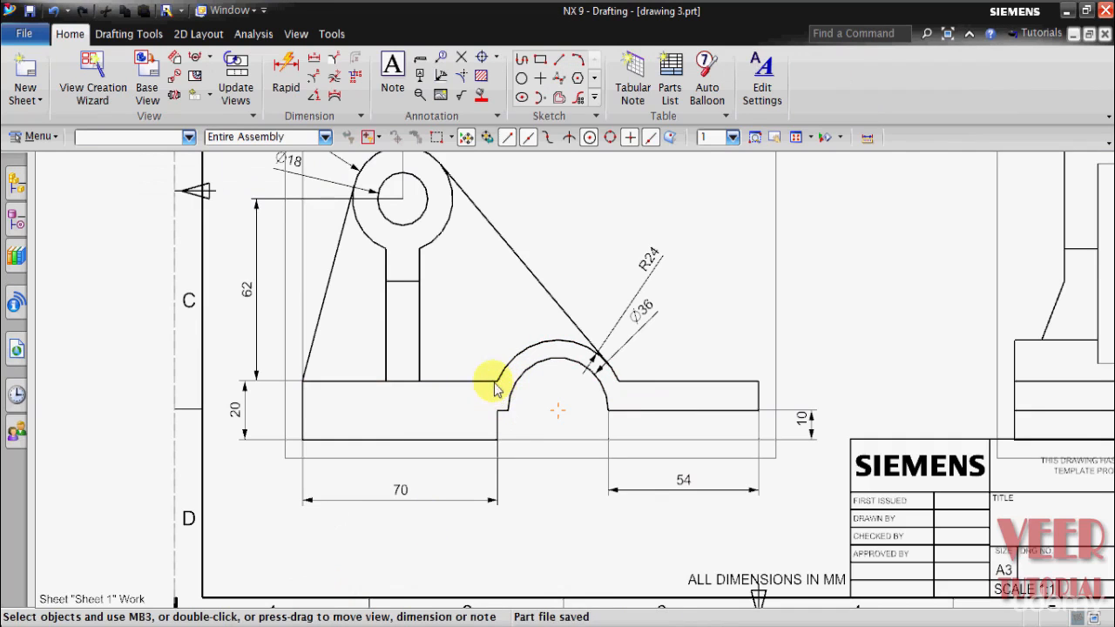
pyautogui.hotkey('ctrl', 's')
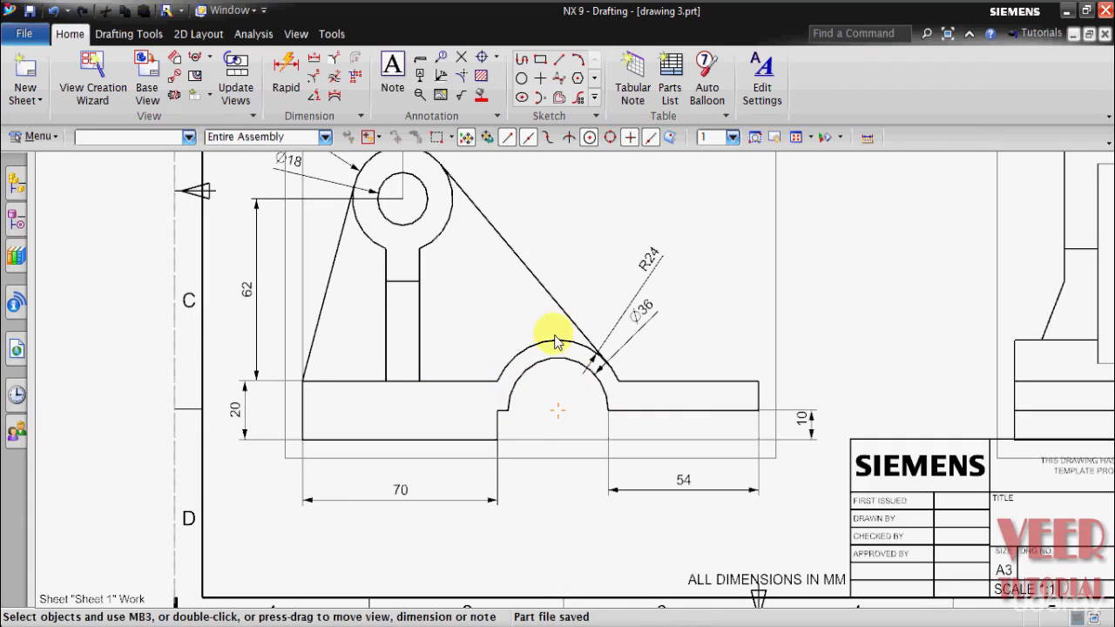
pyautogui.click(658, 586)
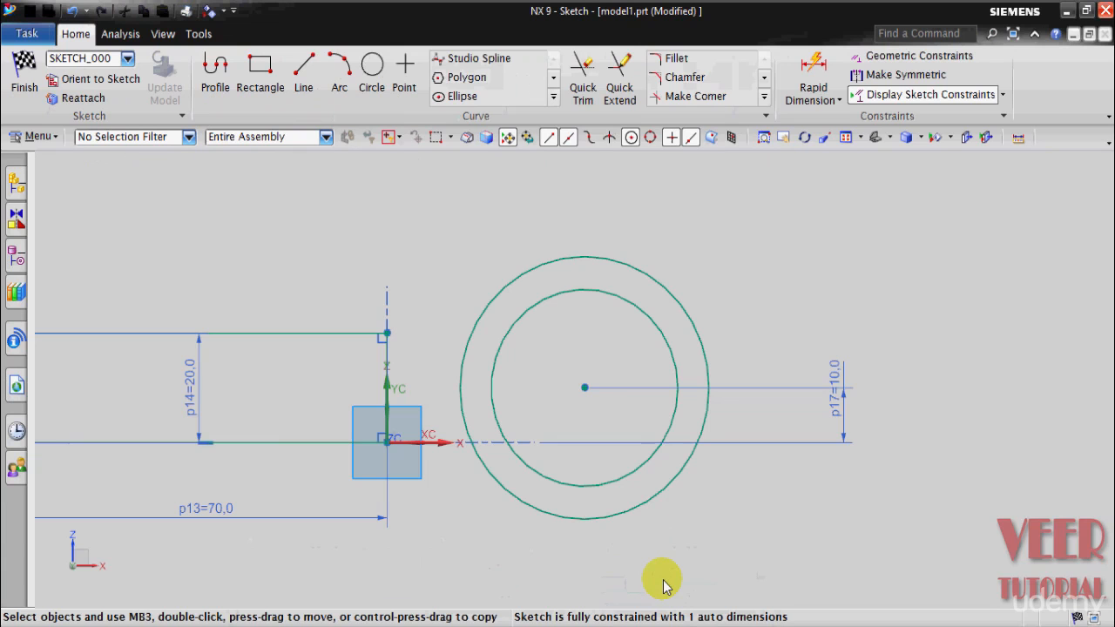
# Constrain the rectangle's upper corner on the Z axis to lie on the outer circle with a Point on Curve constraint.
pyautogui.click(906, 58)
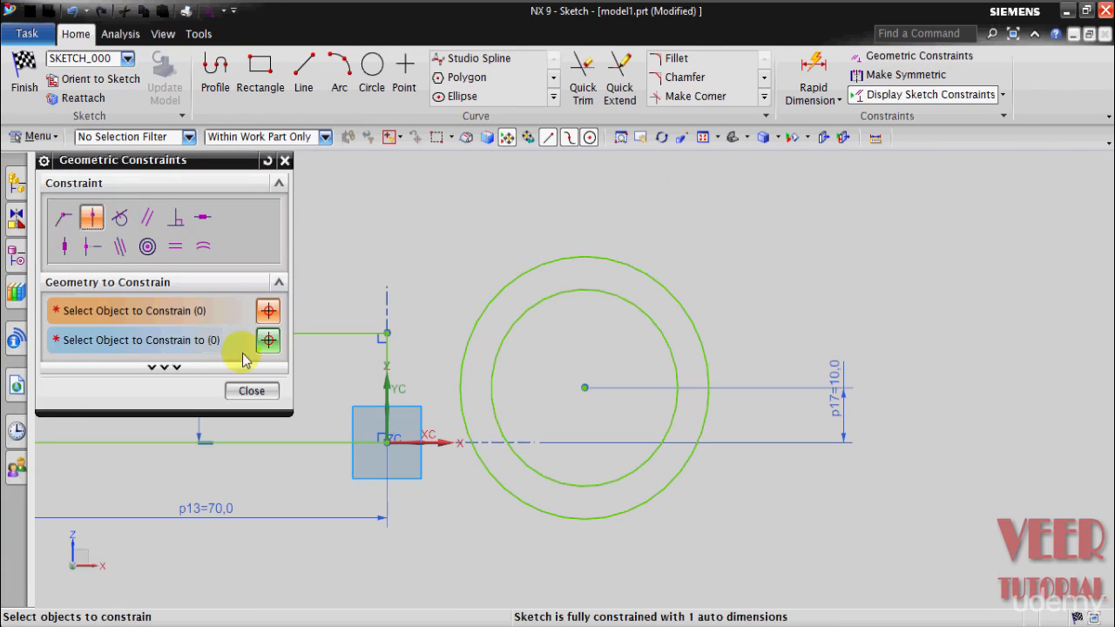
pyautogui.click(93, 218)
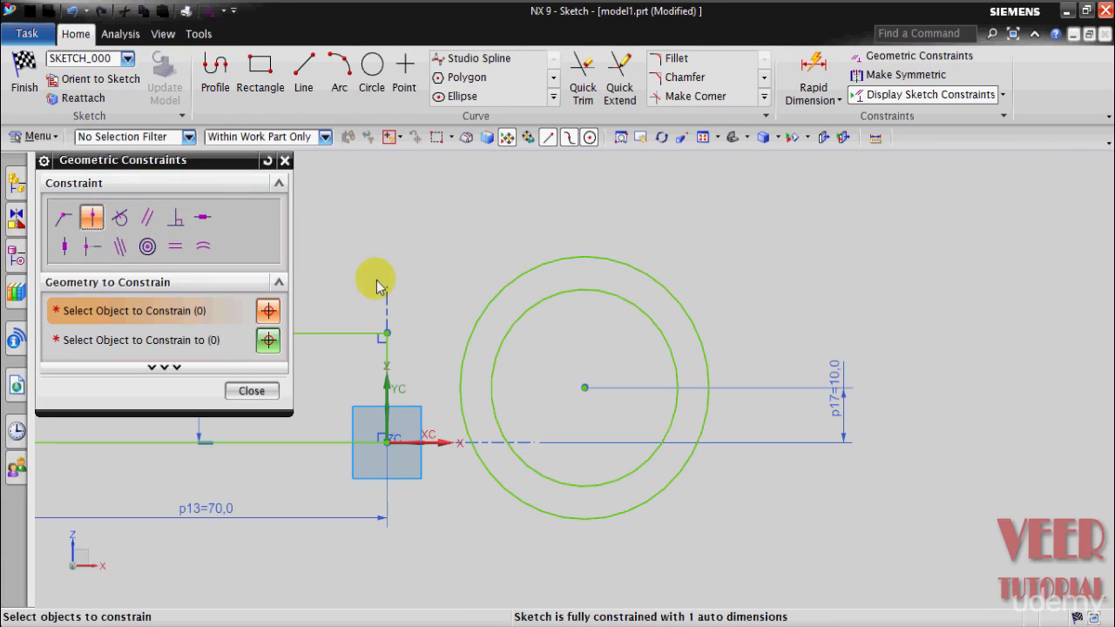
pyautogui.click(385, 333)
pyautogui.click(108, 339)
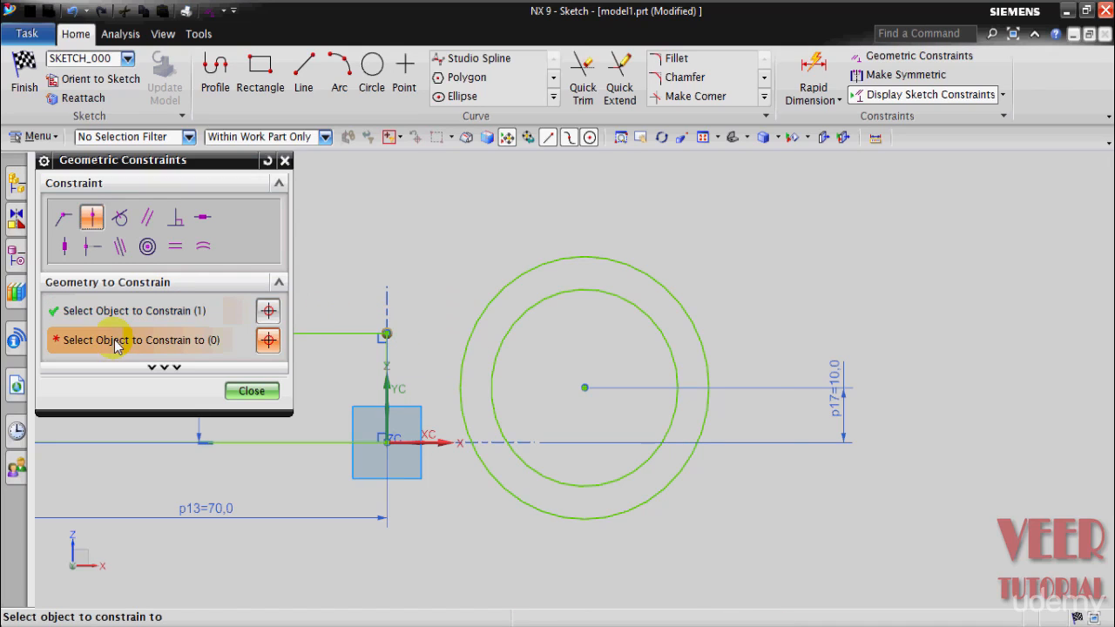
pyautogui.click(514, 290)
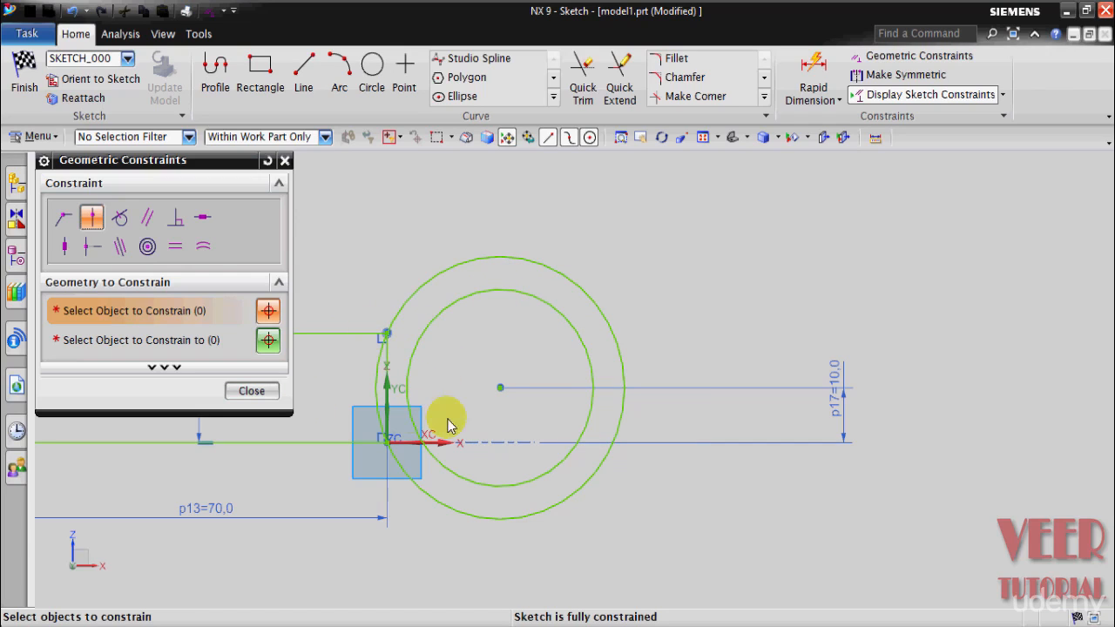
pyautogui.click(260, 391)
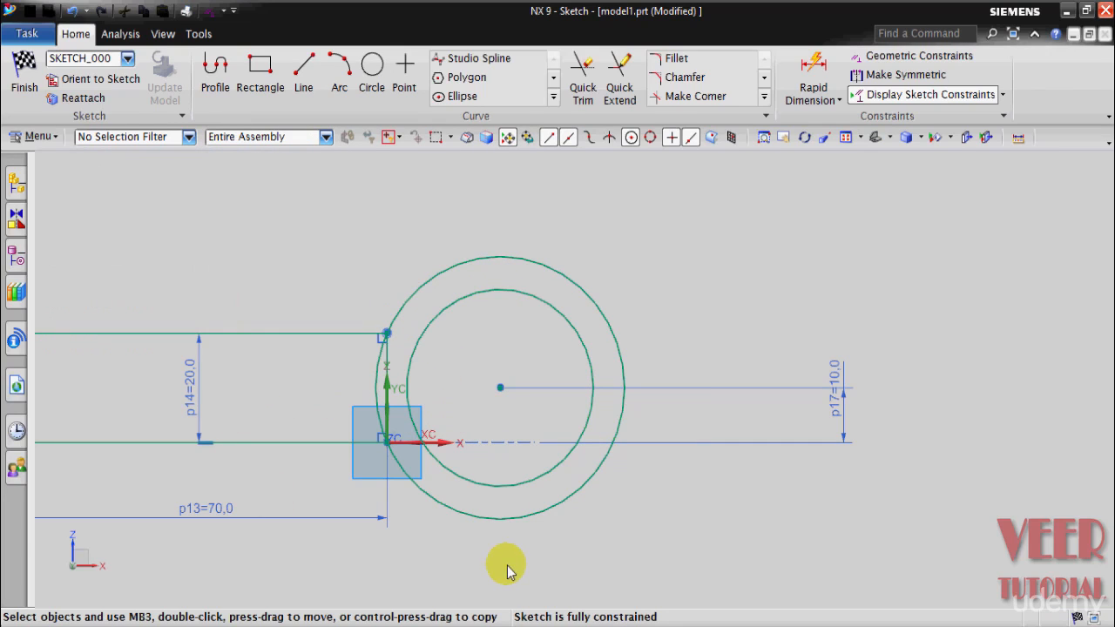
# Hide the circle centre's height dimension and switch to drawing 3.prt to consult the rest of the base profile.
pyautogui.rightClick(845, 400)
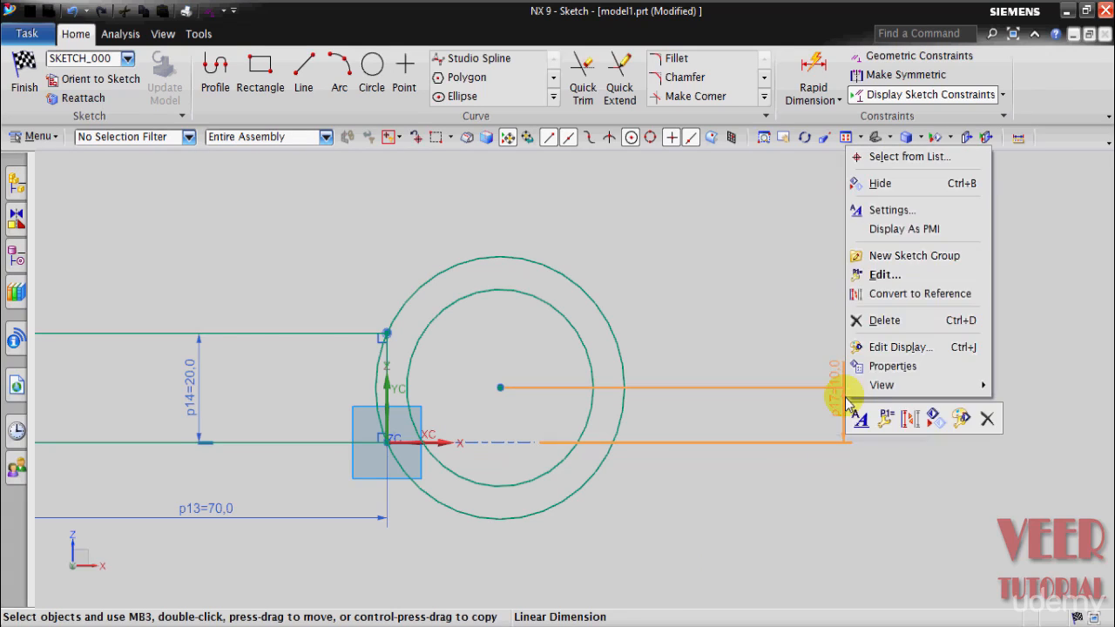
pyautogui.click(875, 181)
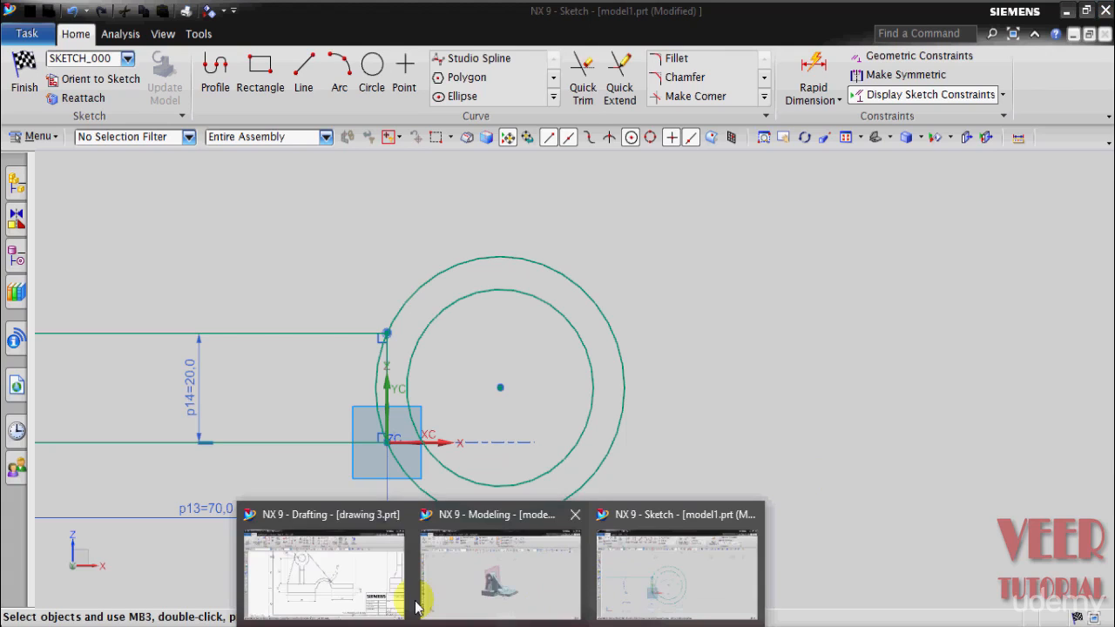
pyautogui.click(291, 572)
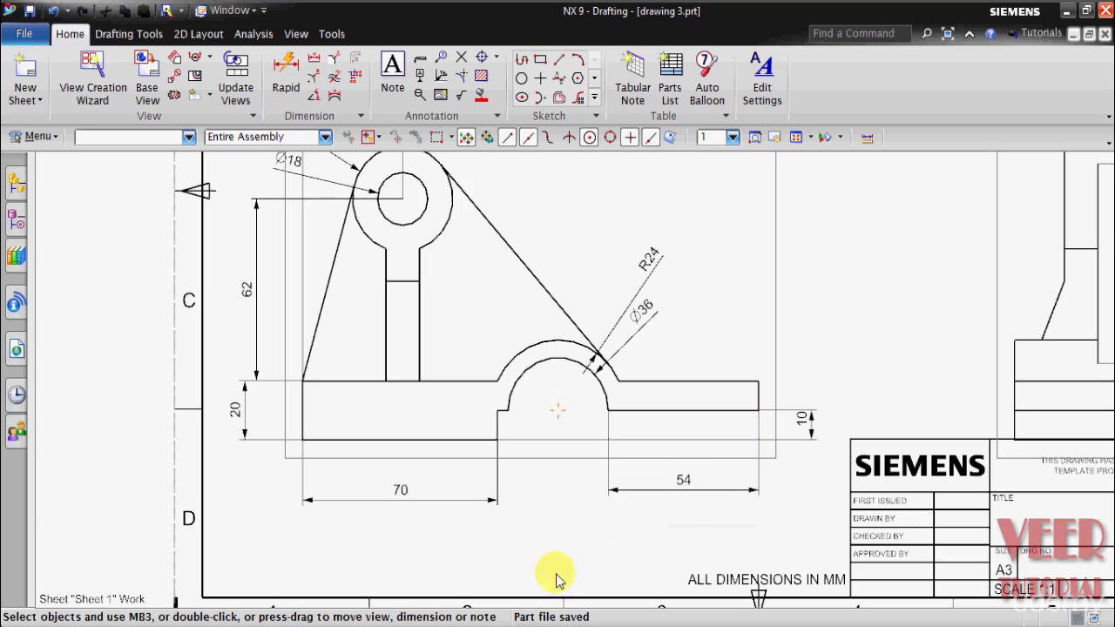
# Return to the model1.prt sketch and draw a horizontal line about 101 mm long from the circles' centre in the positive X direction.
pyautogui.click(652, 598)
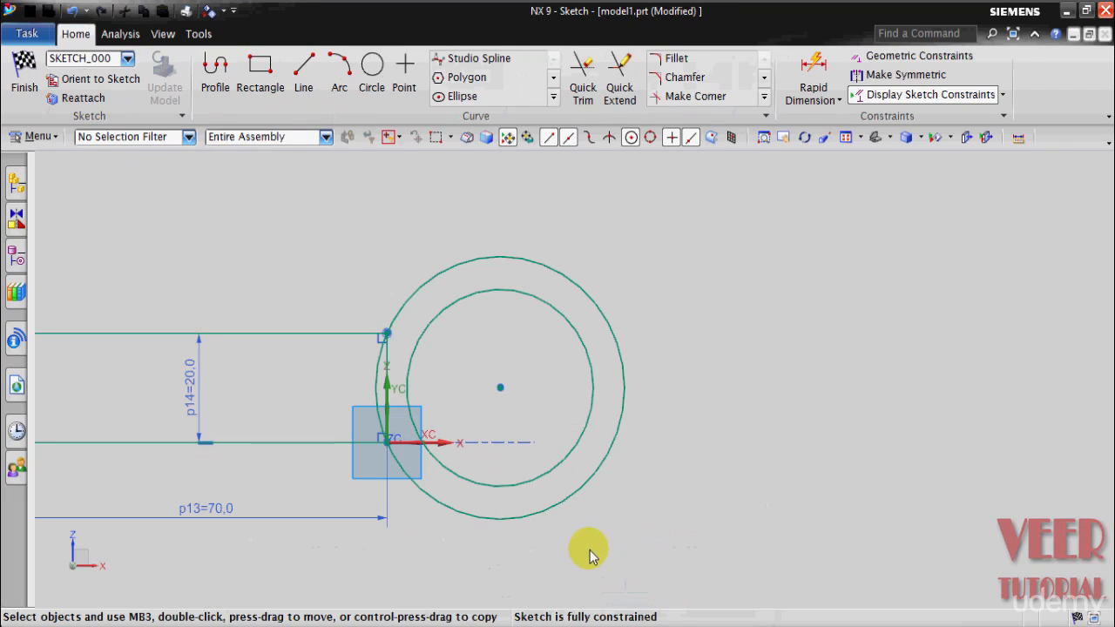
pyautogui.scroll(-2, 589, 554)
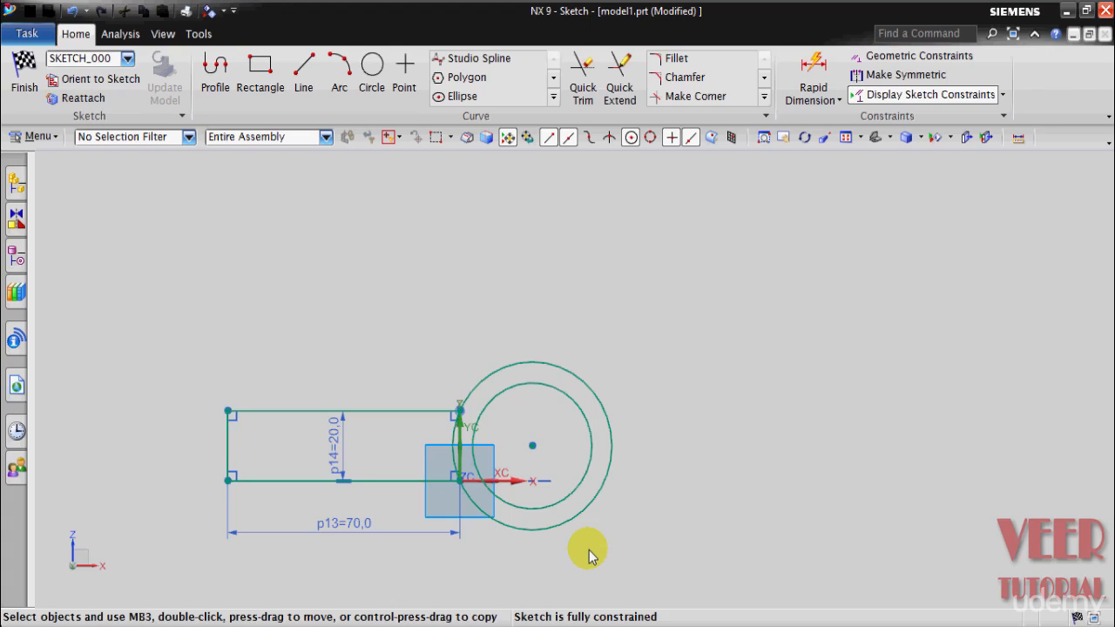
pyautogui.click(302, 87)
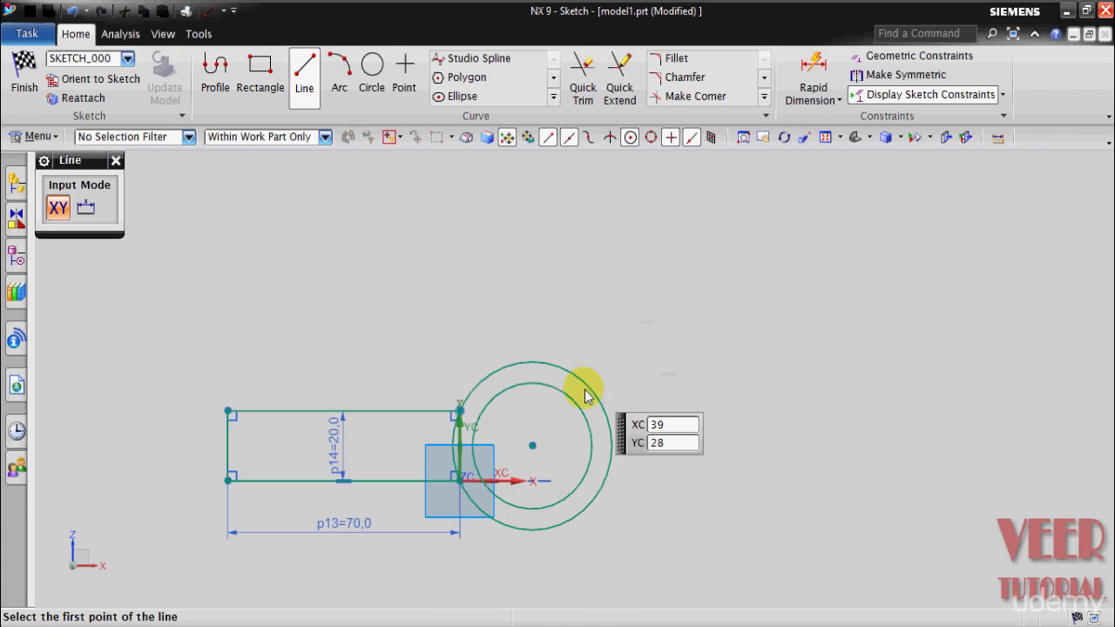
pyautogui.click(533, 448)
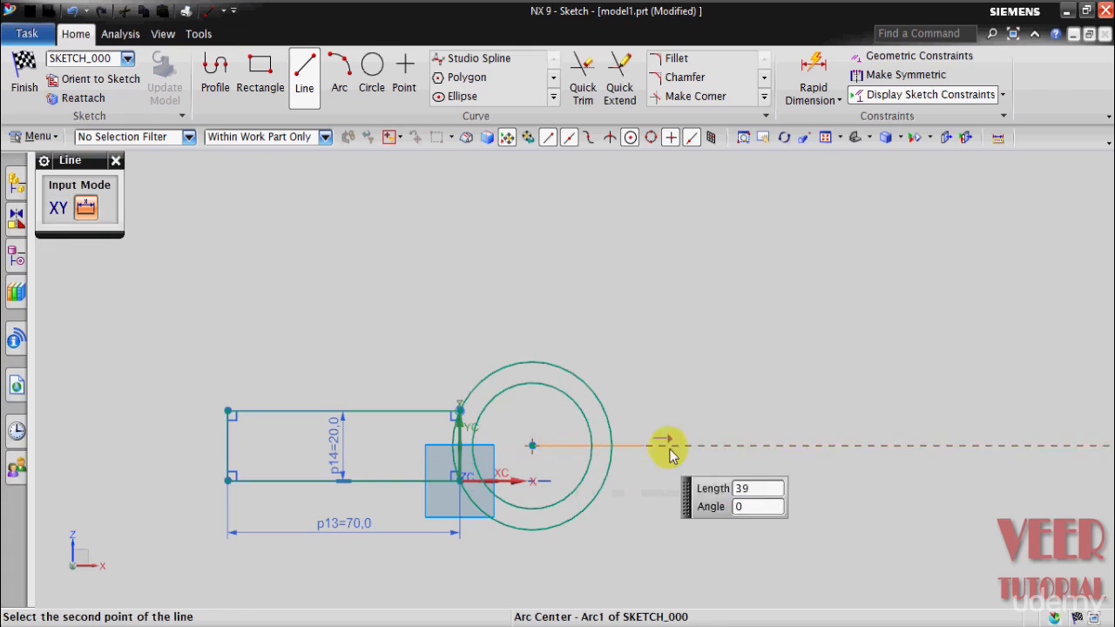
pyautogui.click(867, 447)
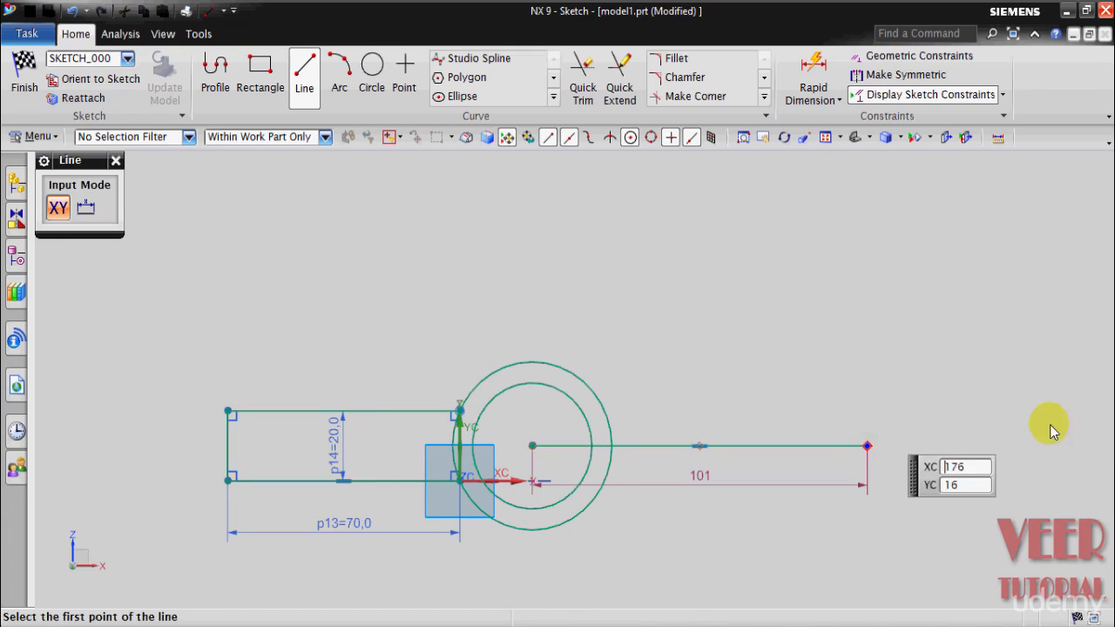
pyautogui.press('Escape')
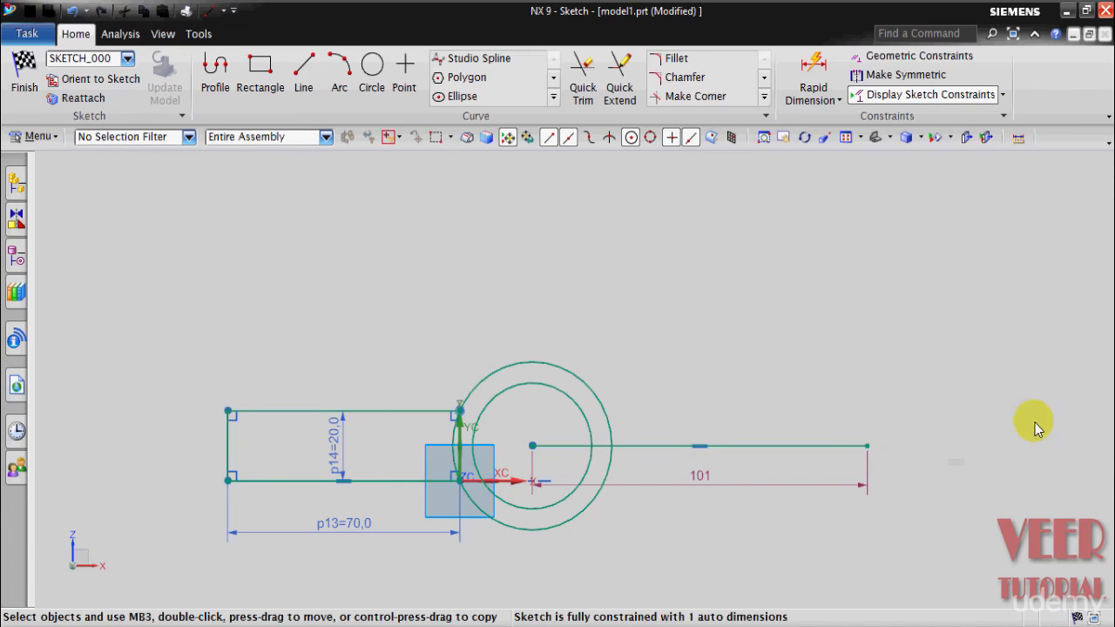
# Convert the horizontal line from the circles' centre into a reference line.
pyautogui.click(784, 447)
pyautogui.rightClick(783, 447)
pyautogui.click(823, 187)
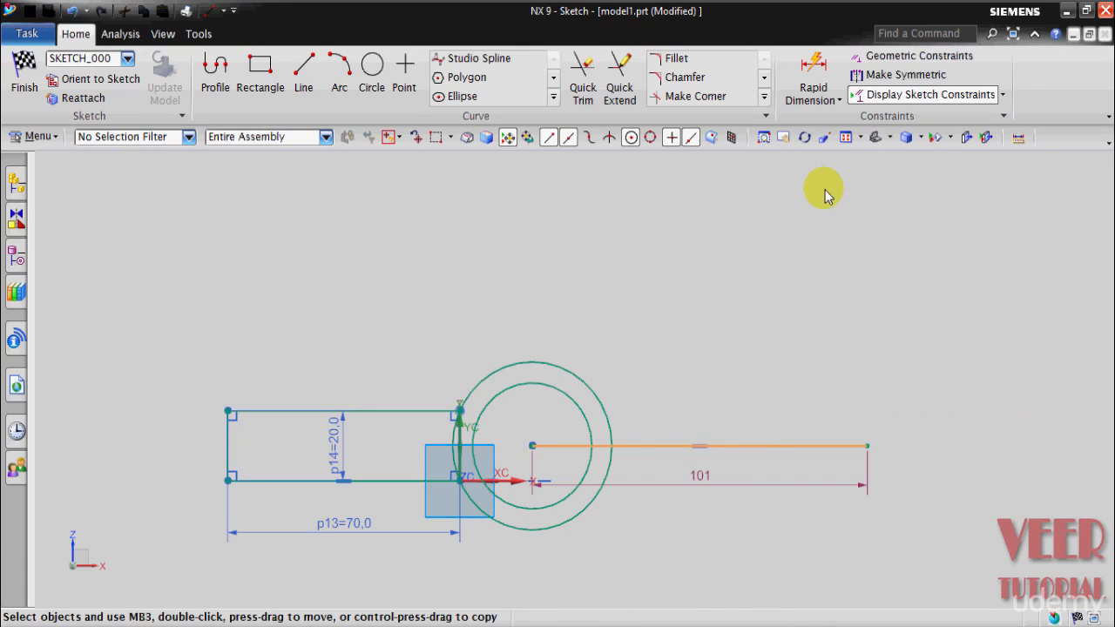
pyautogui.scroll(2, 577, 530)
pyautogui.scroll(-2, 577, 537)
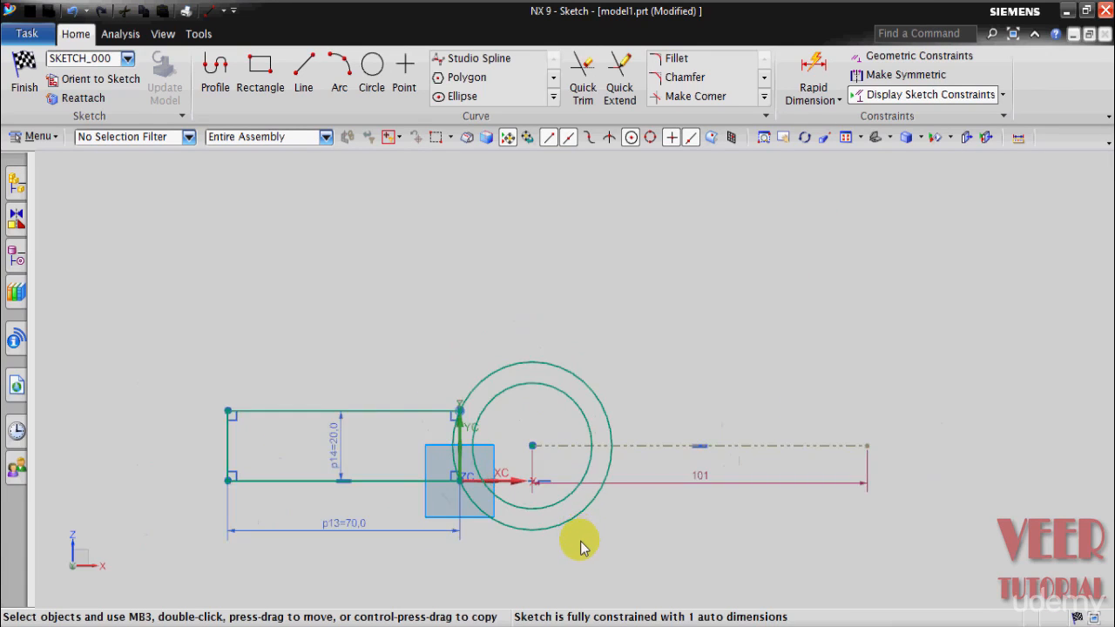
pyautogui.scroll(2, 588, 558)
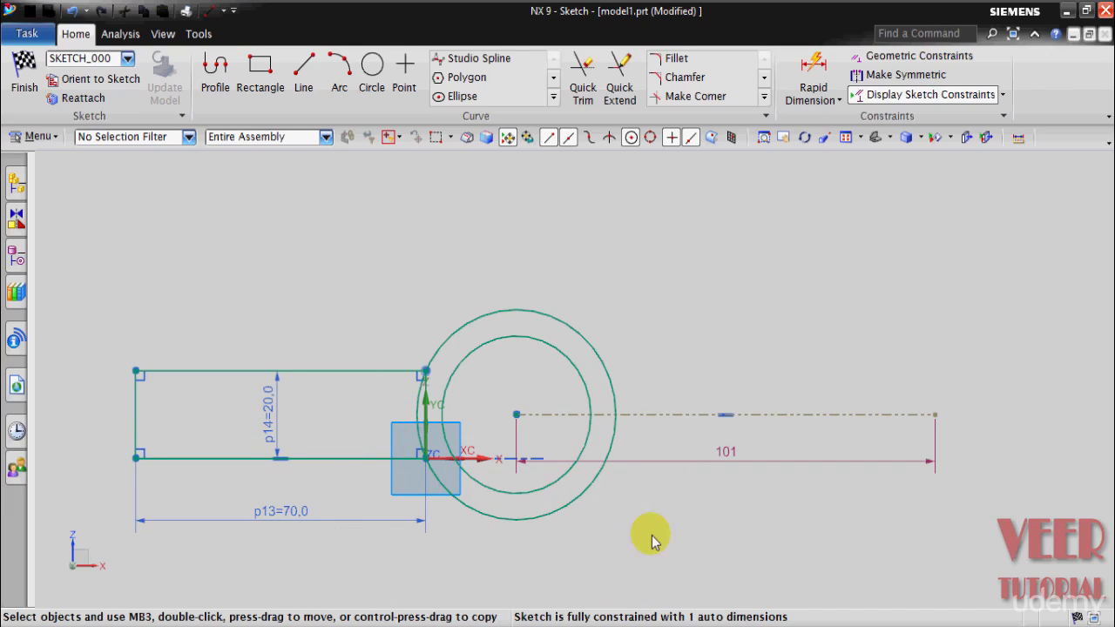
# Trim away the lower halves of both circles with Quick Trim, using the horizontal reference line as the boundary curve.
pyautogui.click(580, 87)
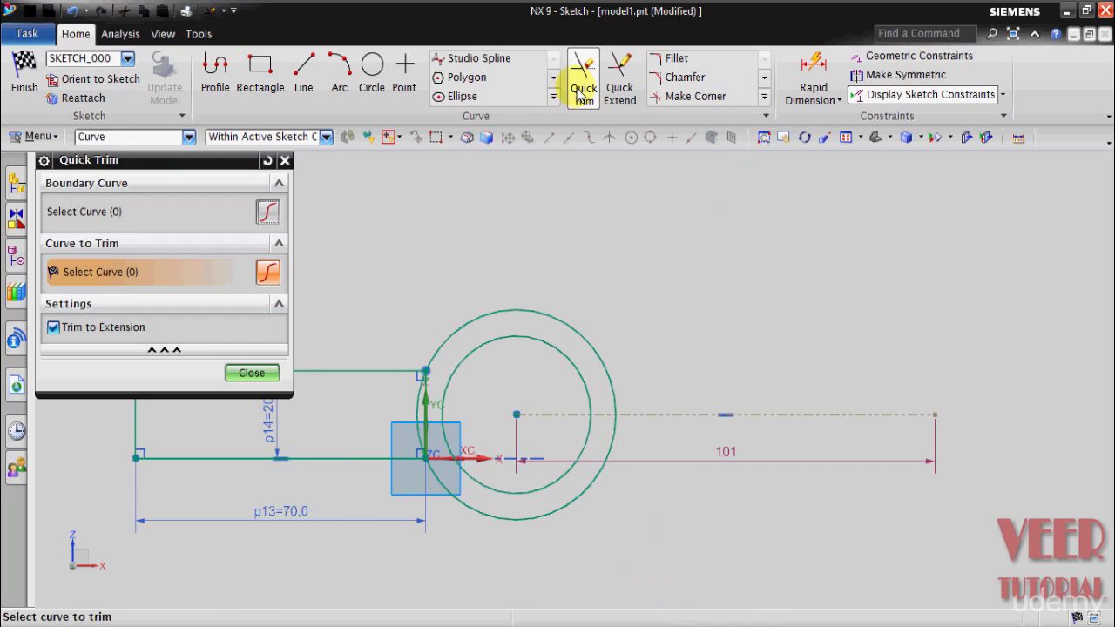
pyautogui.click(76, 211)
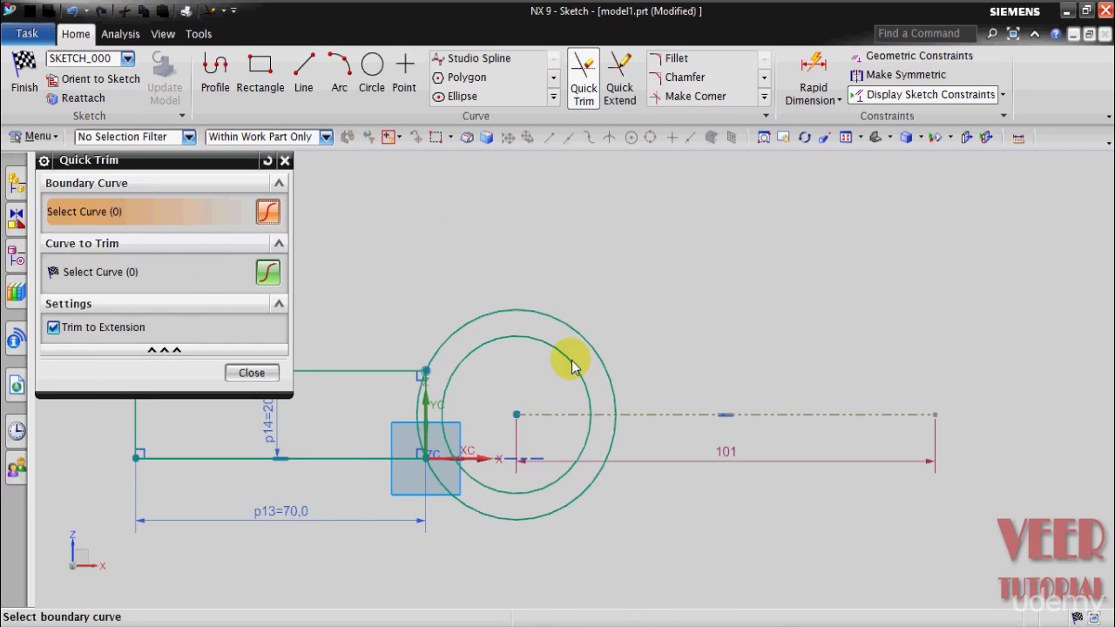
pyautogui.click(557, 417)
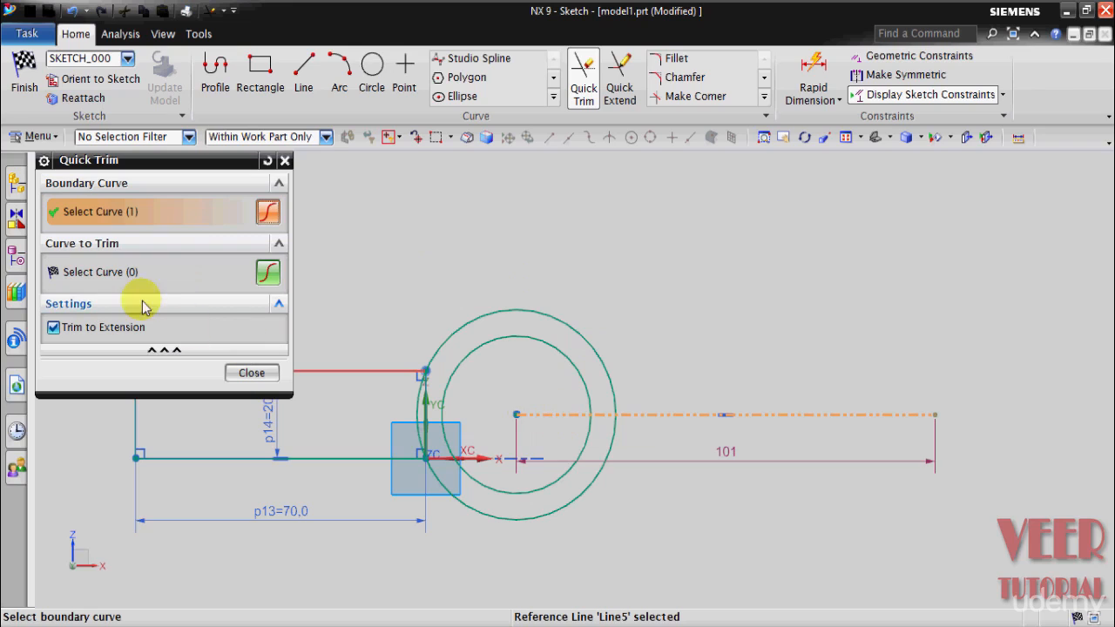
pyautogui.click(78, 272)
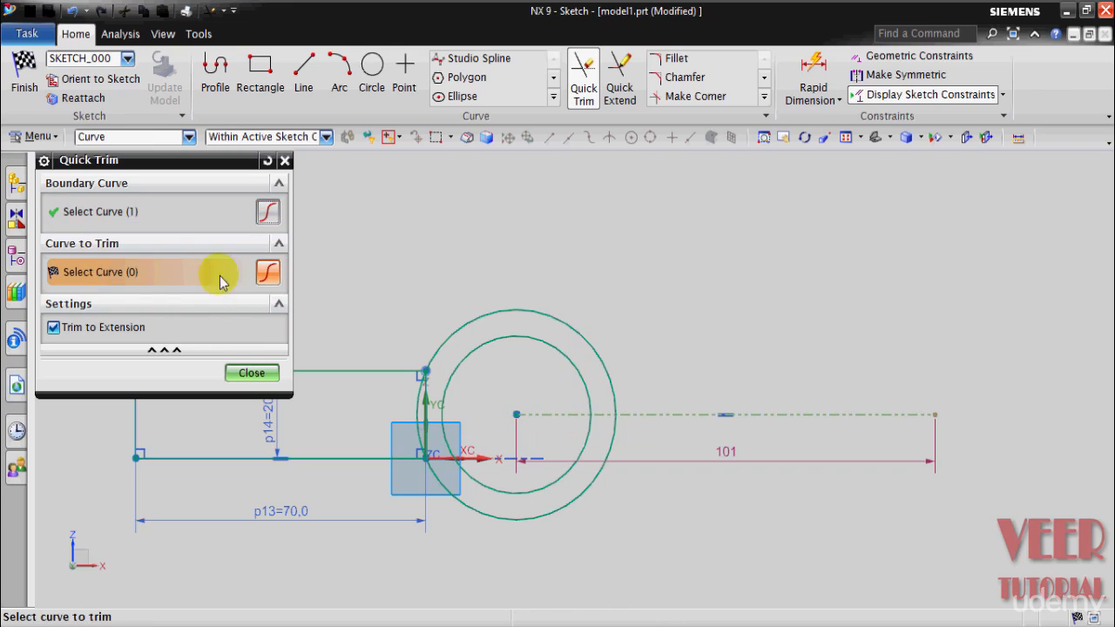
pyautogui.click(544, 482)
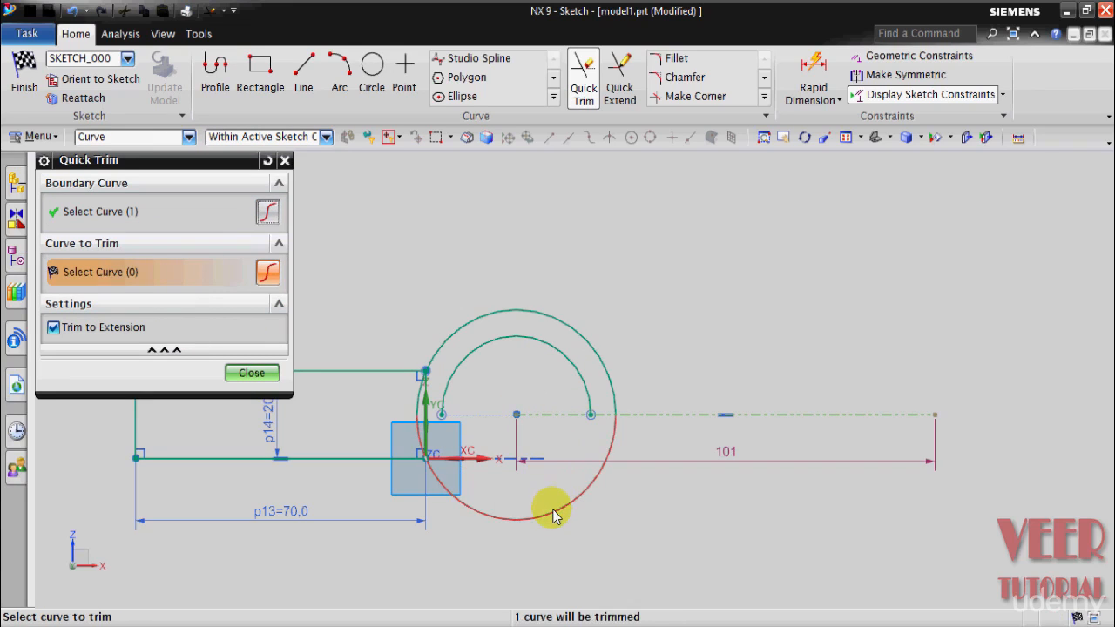
pyautogui.click(552, 510)
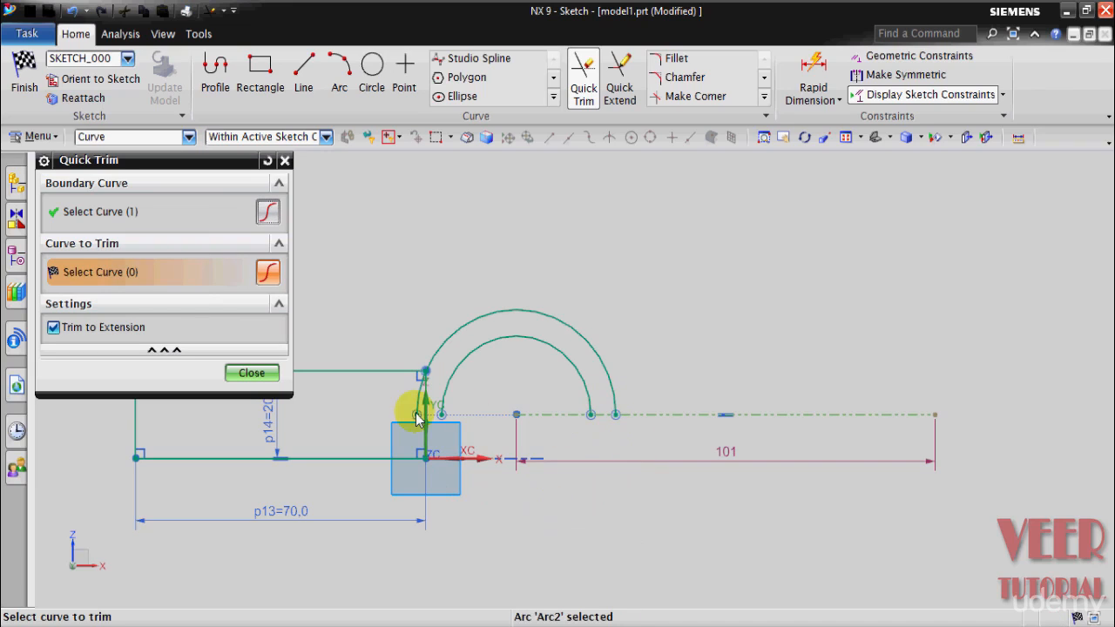
pyautogui.click(250, 375)
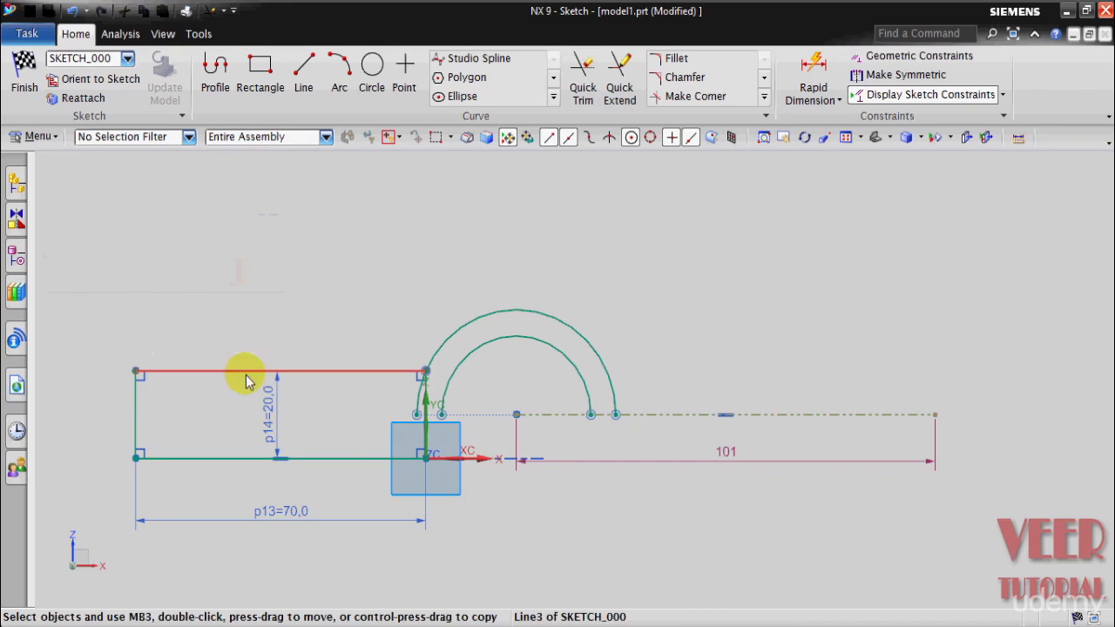
# Draw a 54 mm horizontal line at angle 0 from the inner arc's end on the positive X side, along the reference line.
pyautogui.click(301, 74)
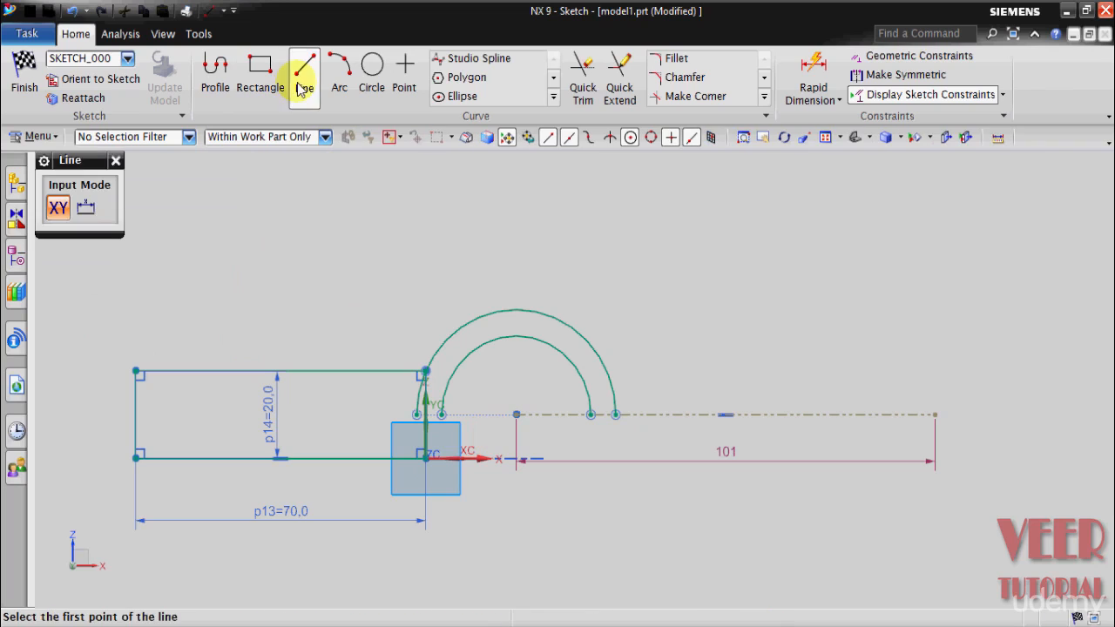
pyautogui.click(590, 420)
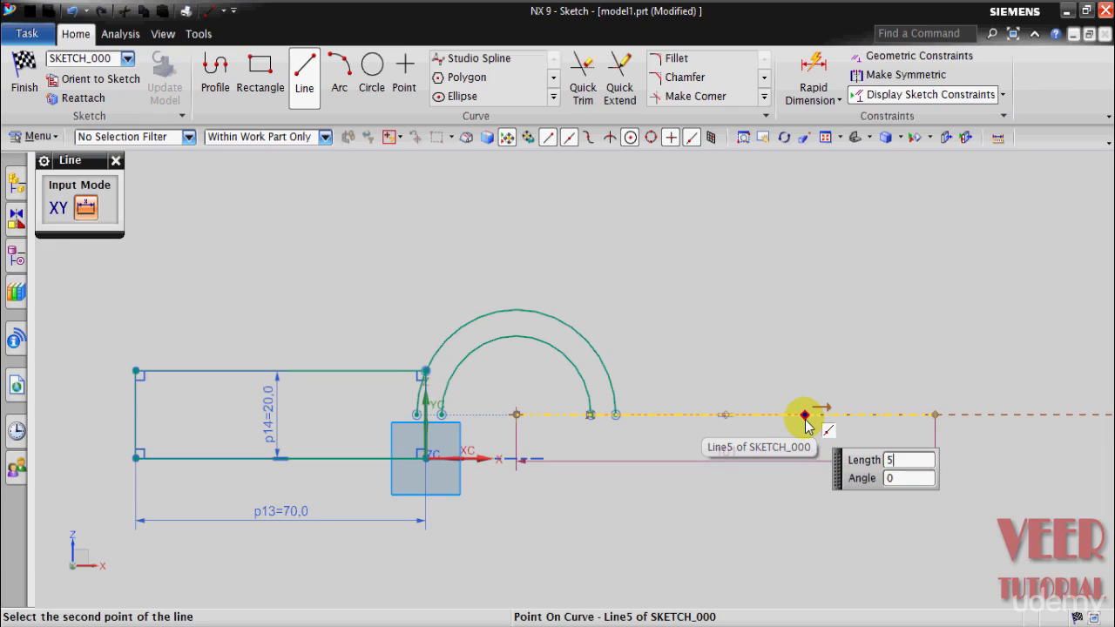
pyautogui.press('Tab')
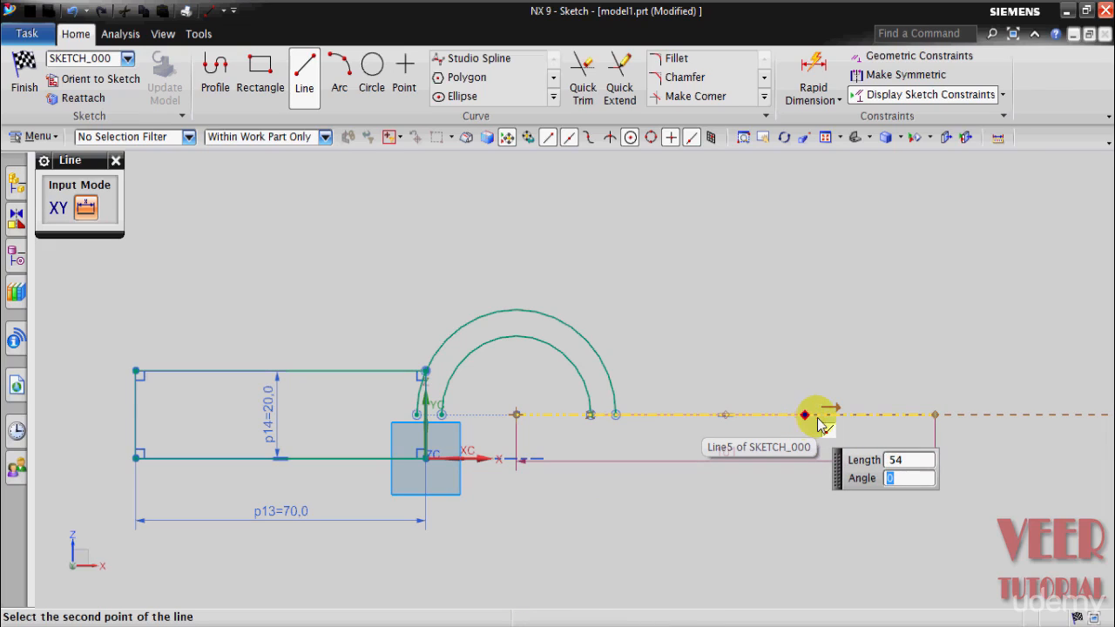
pyautogui.press('Return')
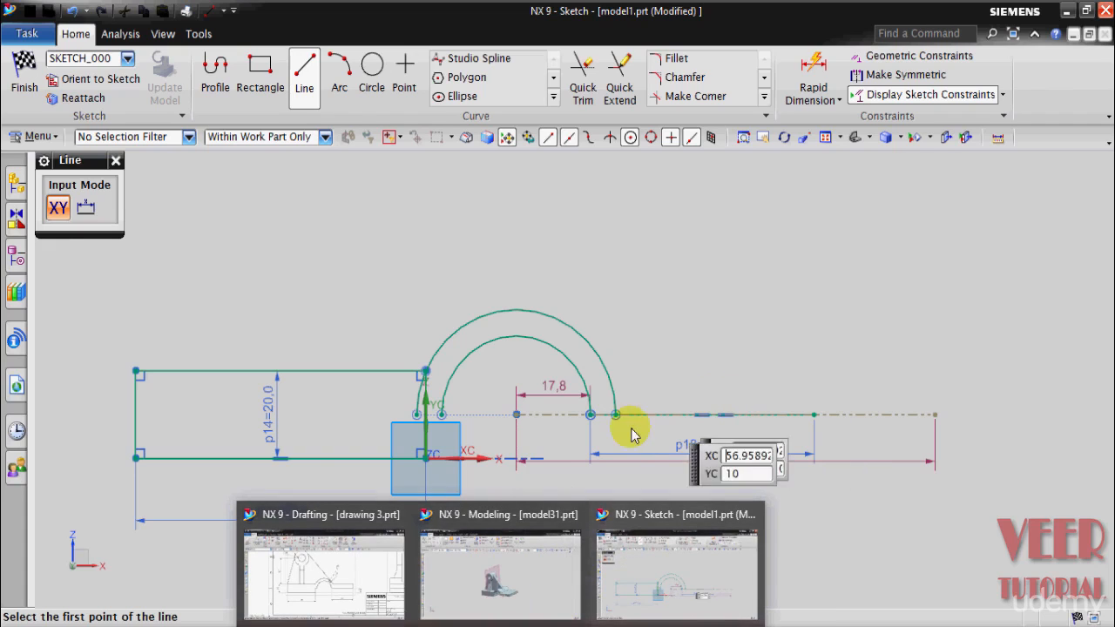
# Check the base's upper edge beyond the half-round in drawing 3.prt, glance at model31.prt, and return to the model1.prt sketch.
pyautogui.click(391, 567)
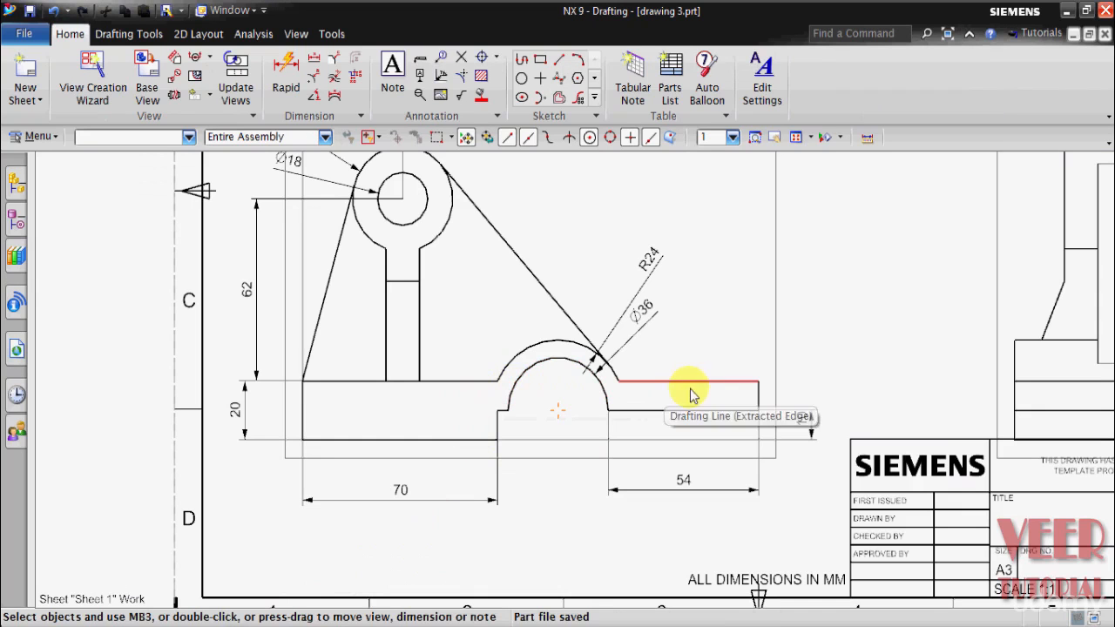
pyautogui.hotkey('ctrl', 's')
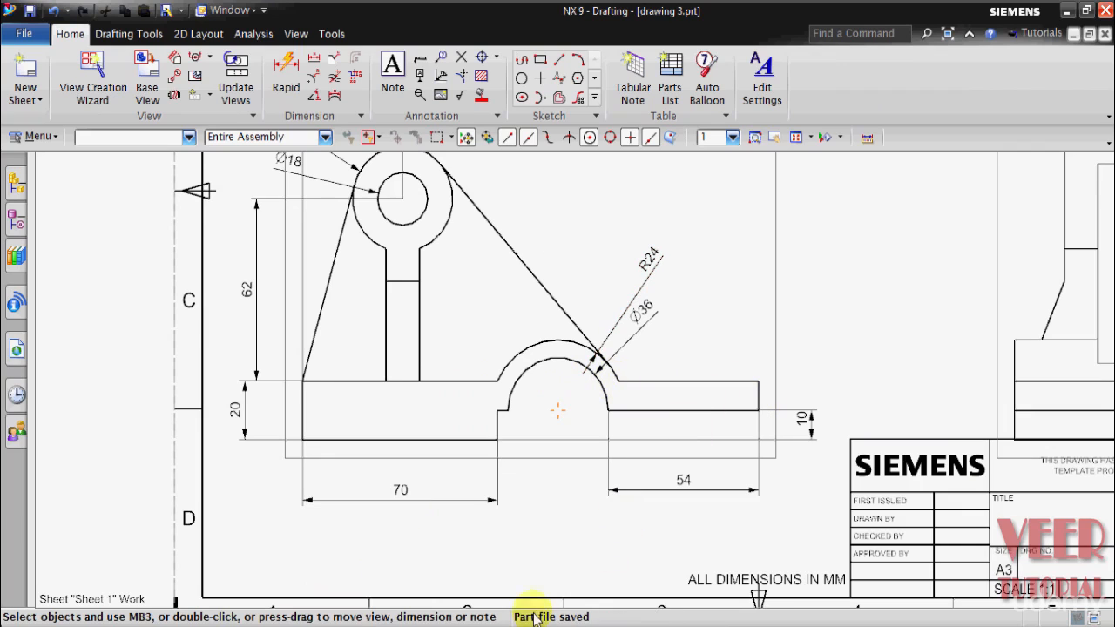
pyautogui.moveTo(504, 618)
pyautogui.click(503, 570)
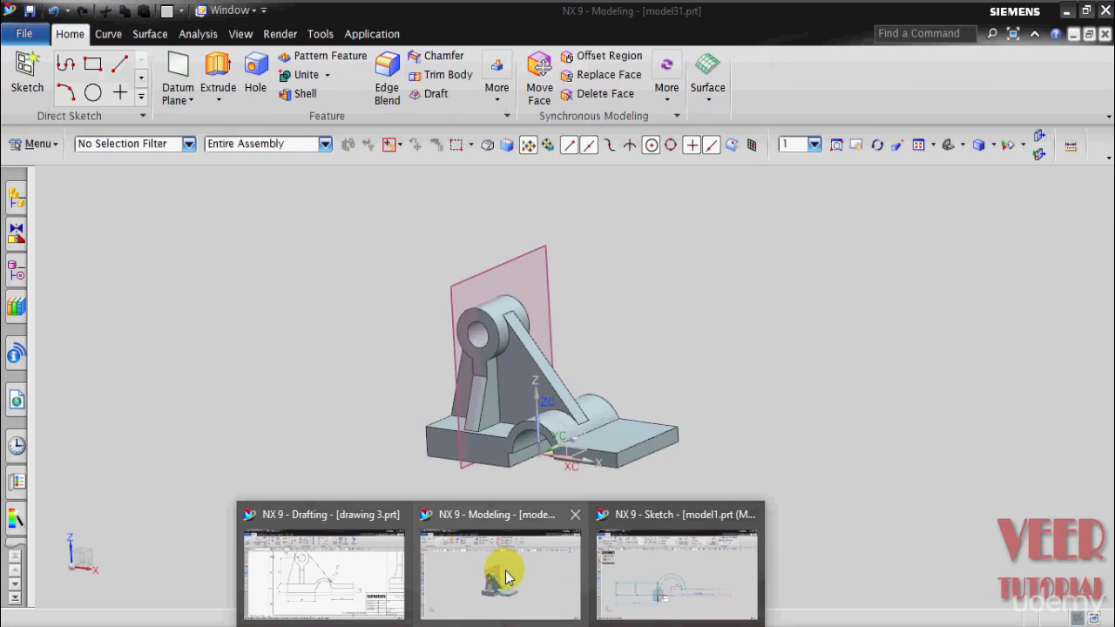
pyautogui.click(657, 579)
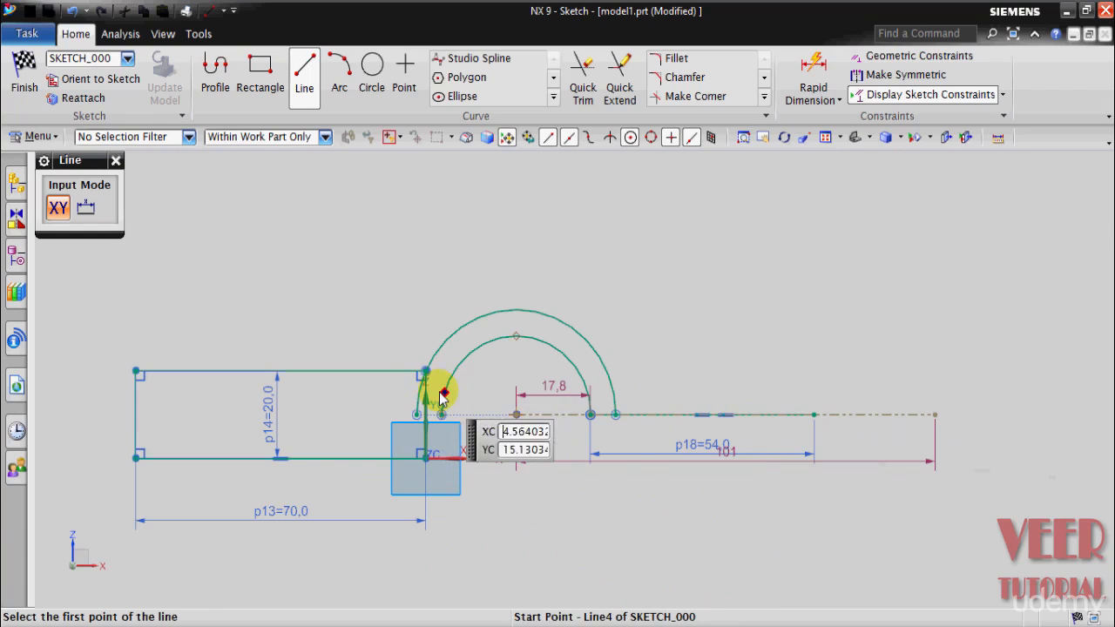
pyautogui.press('Escape')
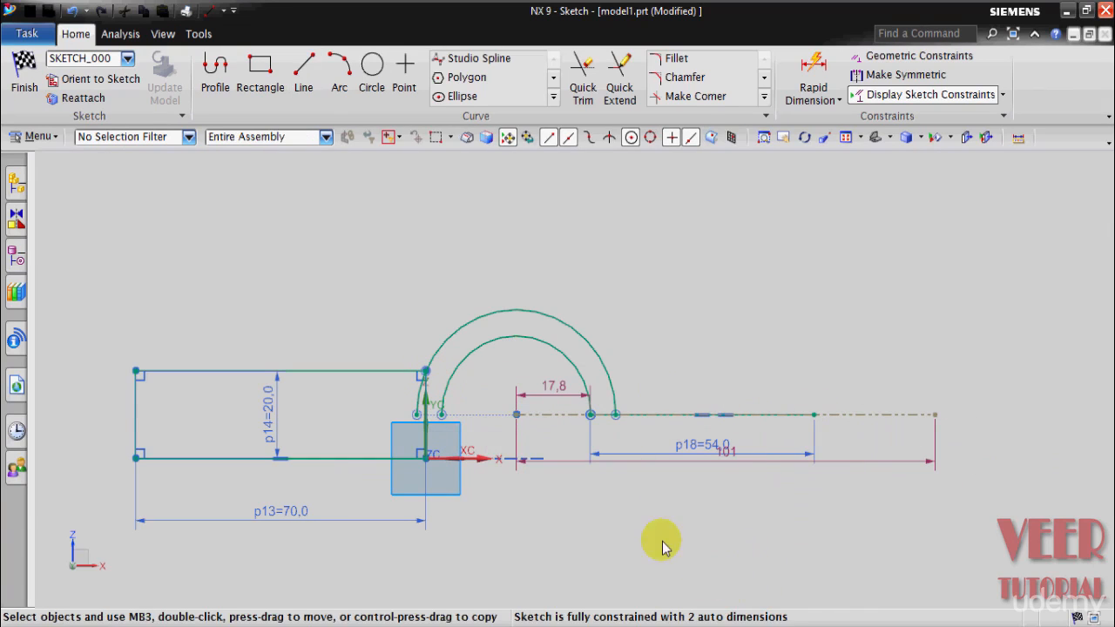
# Draw a horizontal line about 93.6 mm long from the rectangle's upper corner on the Z axis, ending directly above the 54 mm line's far end.
pyautogui.click(300, 76)
pyautogui.scroll(2, 423, 343)
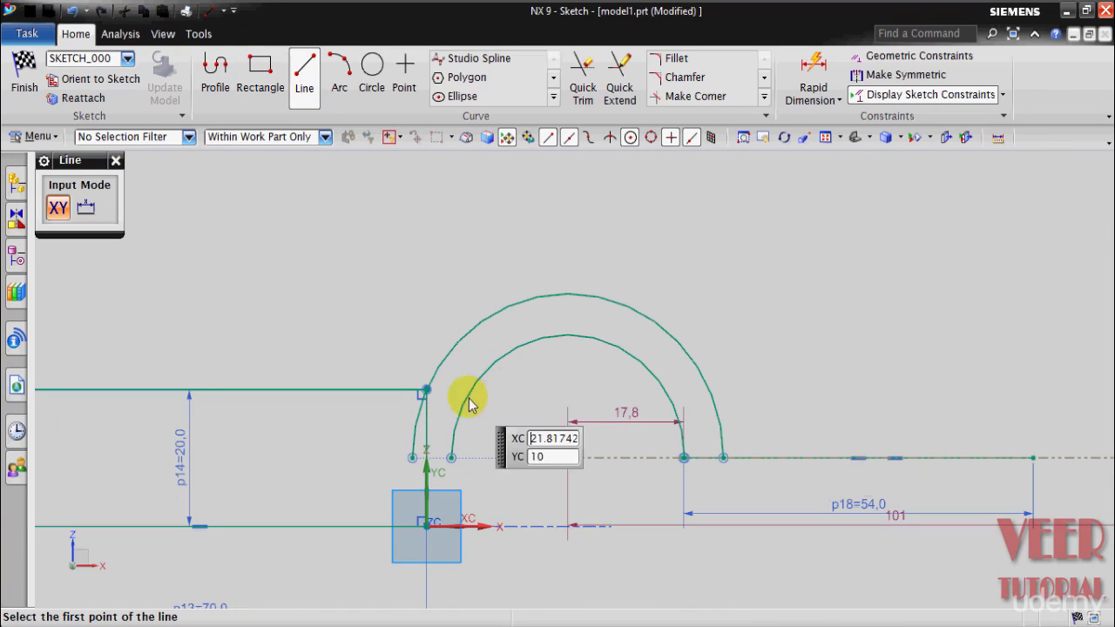
pyautogui.click(425, 392)
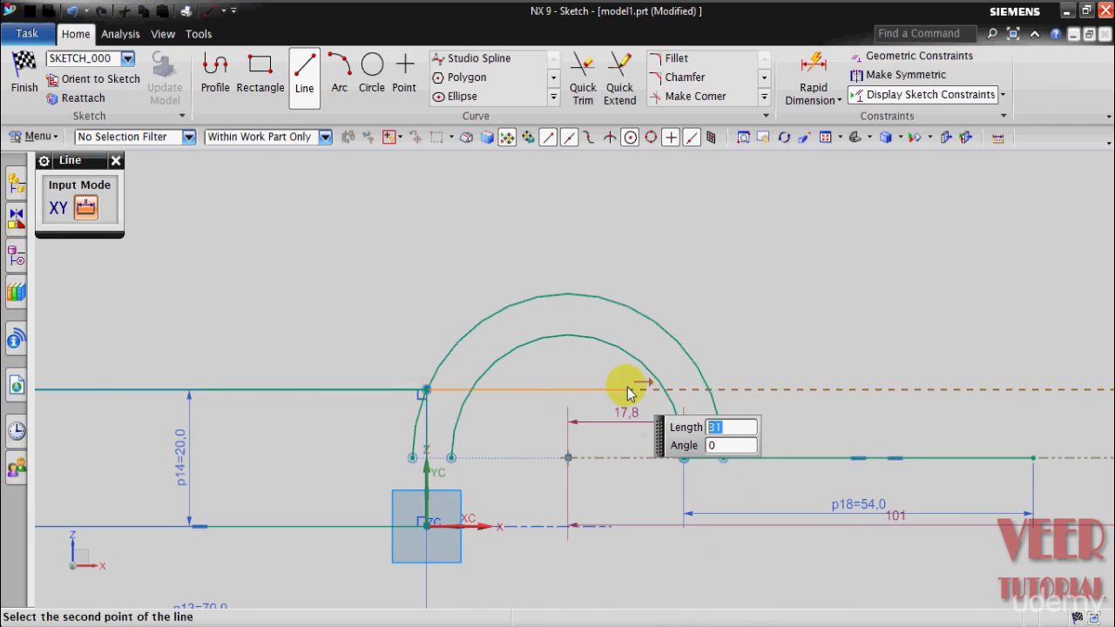
pyautogui.scroll(-2, 662, 388)
pyautogui.scroll(1, 852, 388)
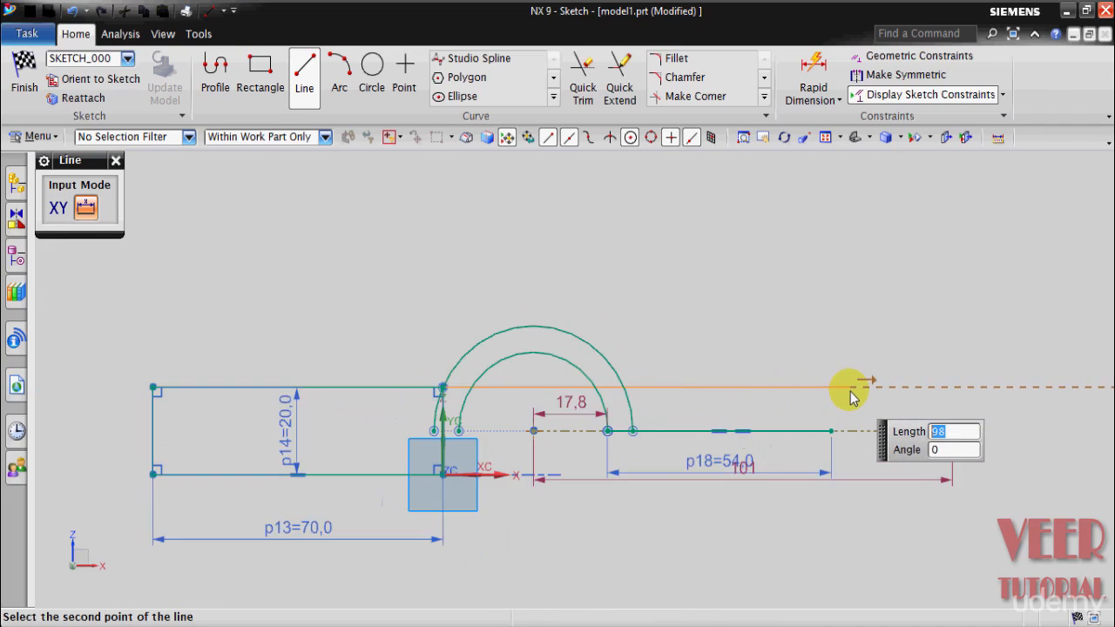
pyautogui.scroll(3, 876, 405)
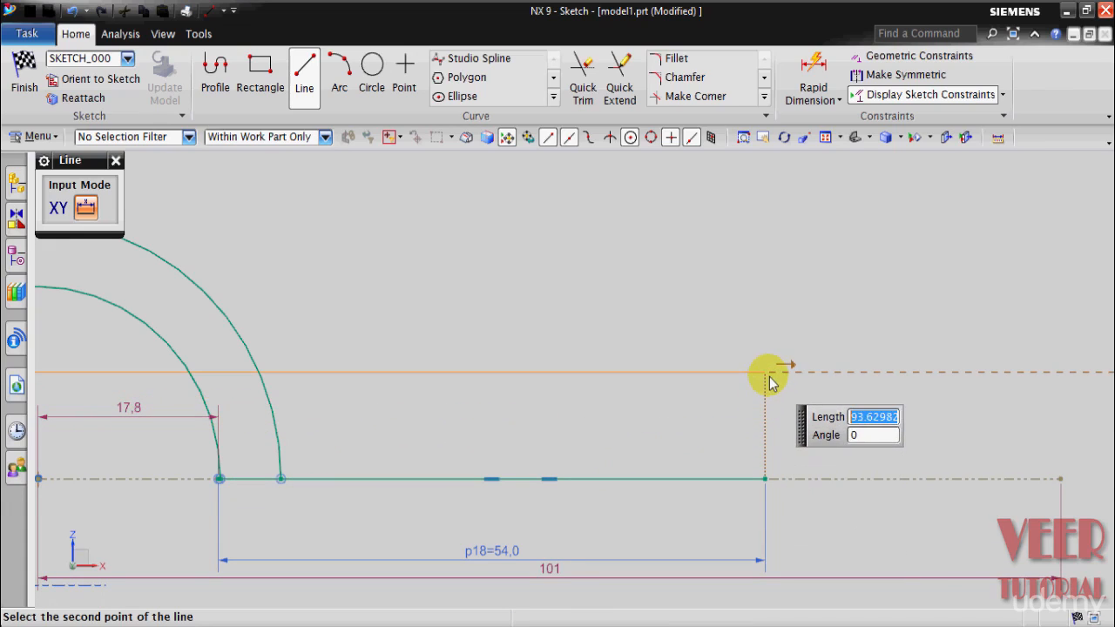
pyautogui.scroll(-3, 764, 377)
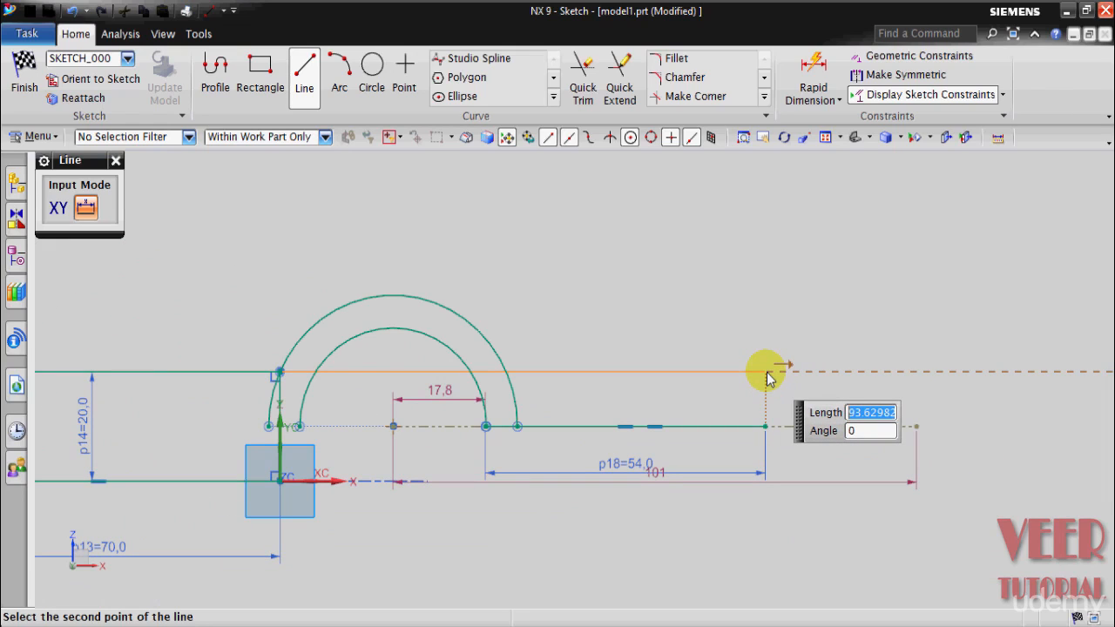
pyautogui.click(765, 372)
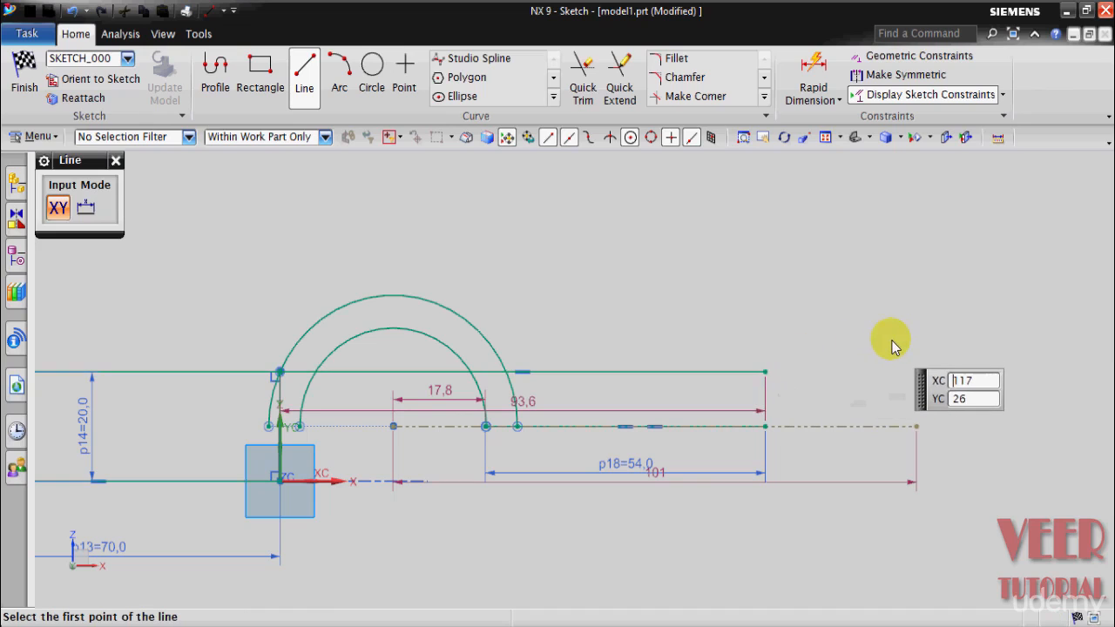
# Close the base plate's outer end with a vertical line from the upper horizontal line's end down to the 54 mm line's end.
pyautogui.scroll(3, 826, 386)
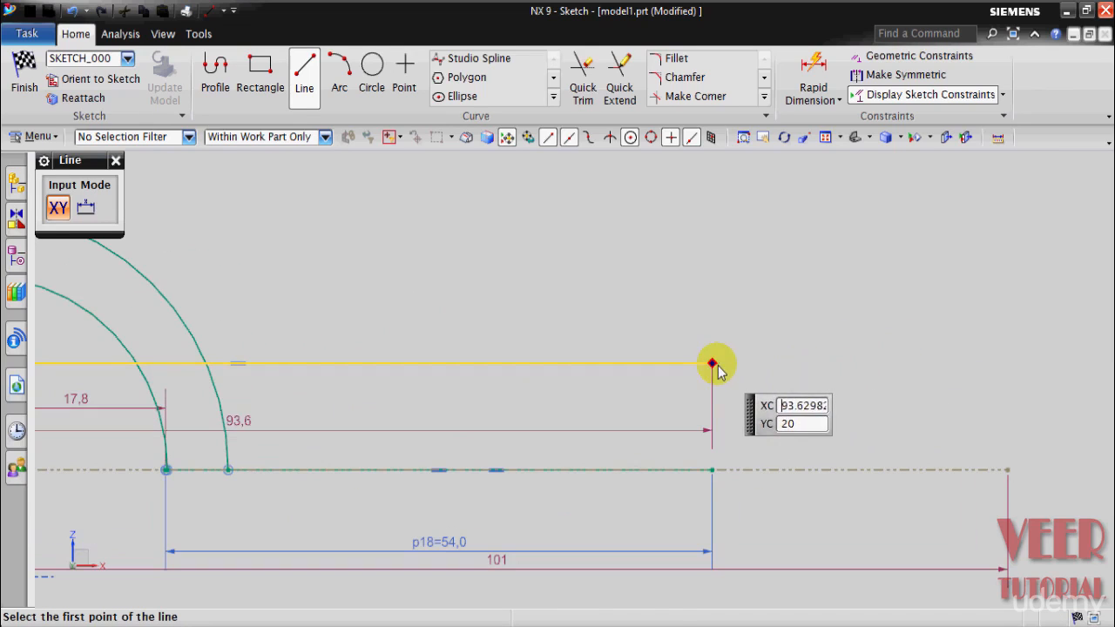
pyautogui.click(712, 363)
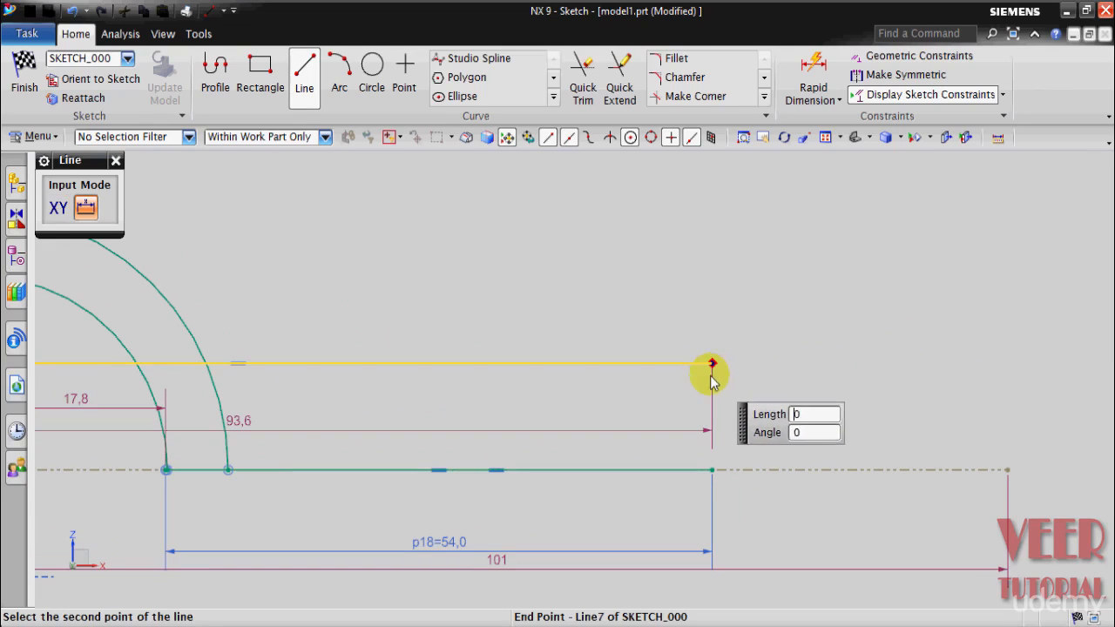
pyautogui.click(711, 470)
pyautogui.press('Escape')
pyautogui.scroll(-4, 893, 379)
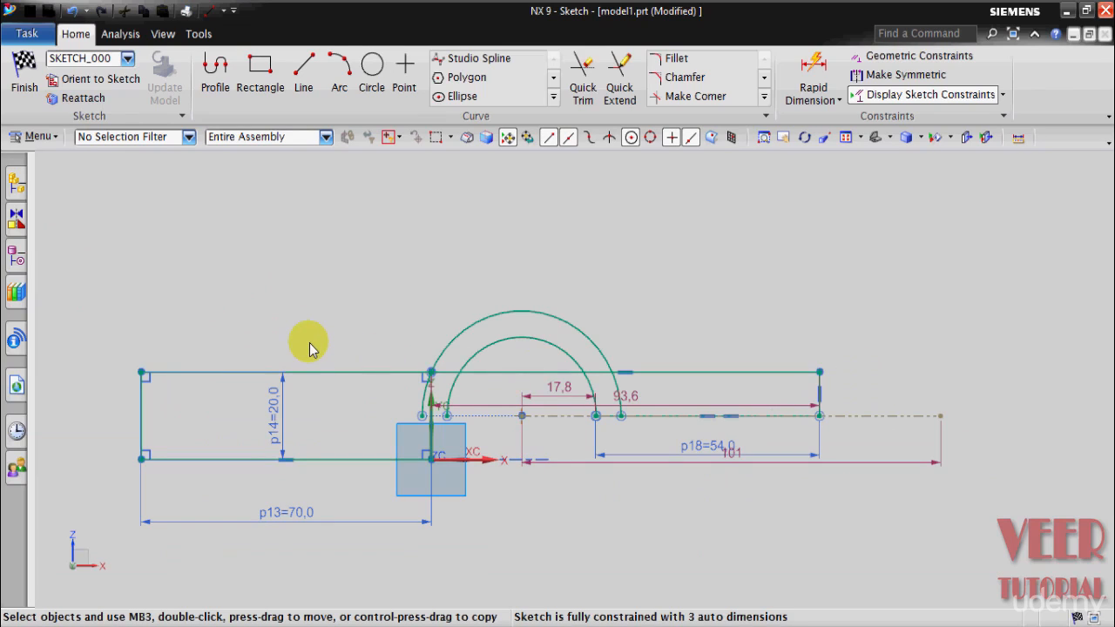
pyautogui.scroll(1, 309, 344)
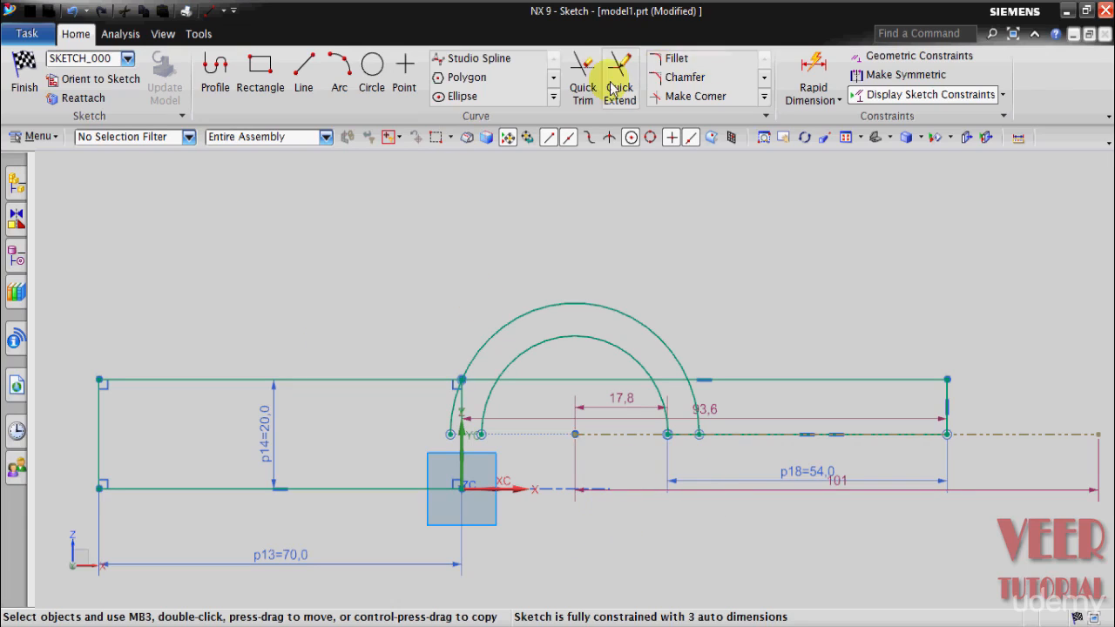
# Trim away the plate's upper line inside the half-round and both ends of the outer arc below that line.
pyautogui.click(578, 92)
pyautogui.scroll(4, 471, 477)
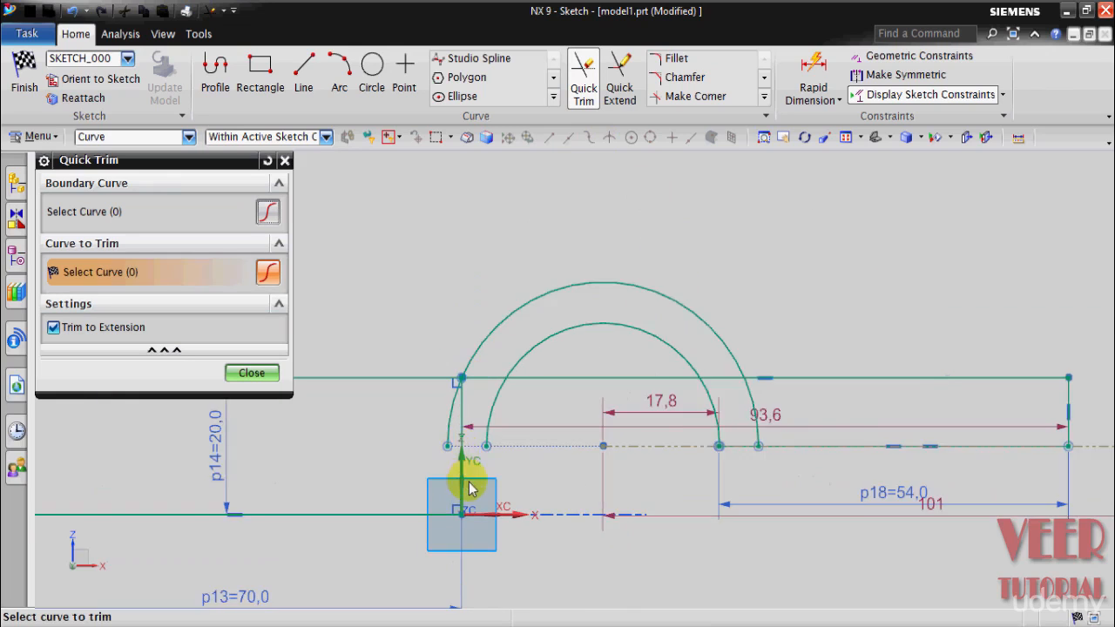
pyautogui.scroll(-2, 476, 475)
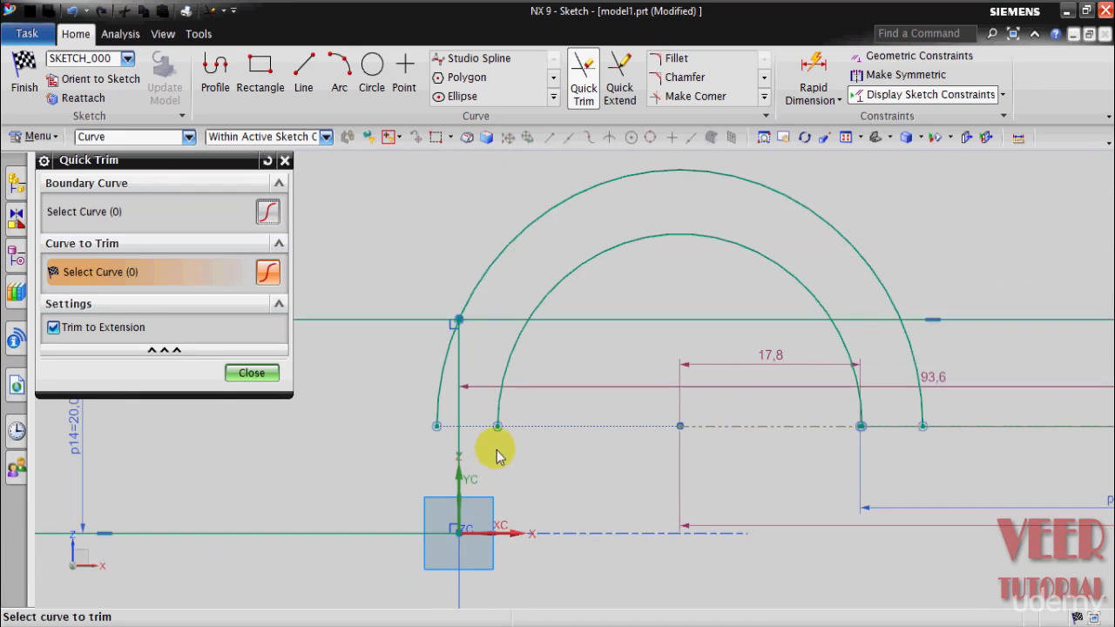
pyautogui.click(606, 321)
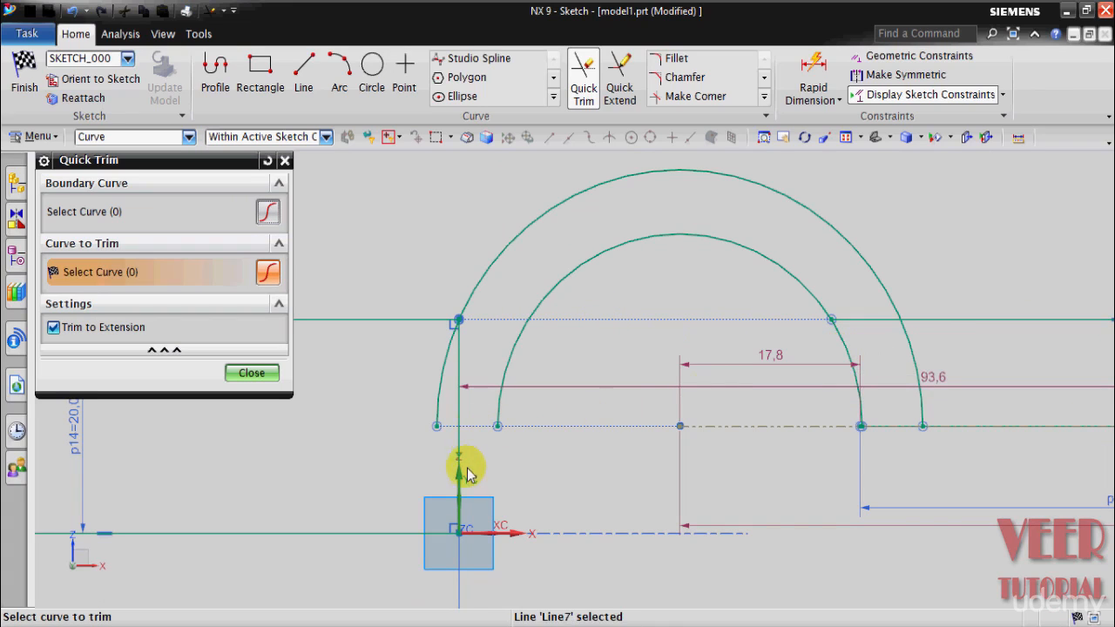
pyautogui.click(438, 396)
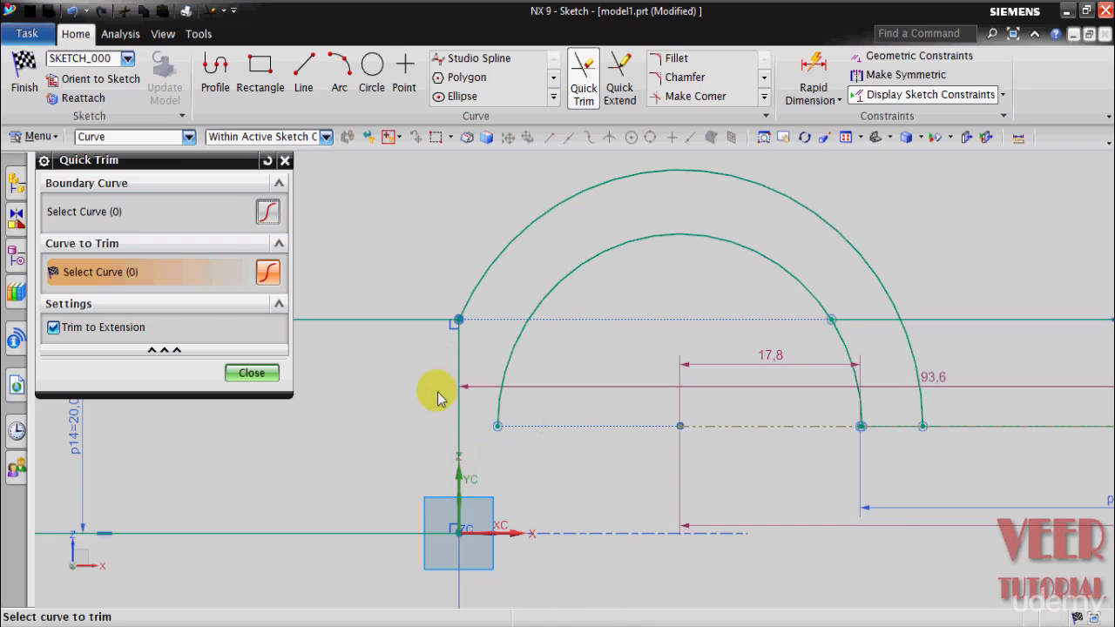
pyautogui.click(925, 374)
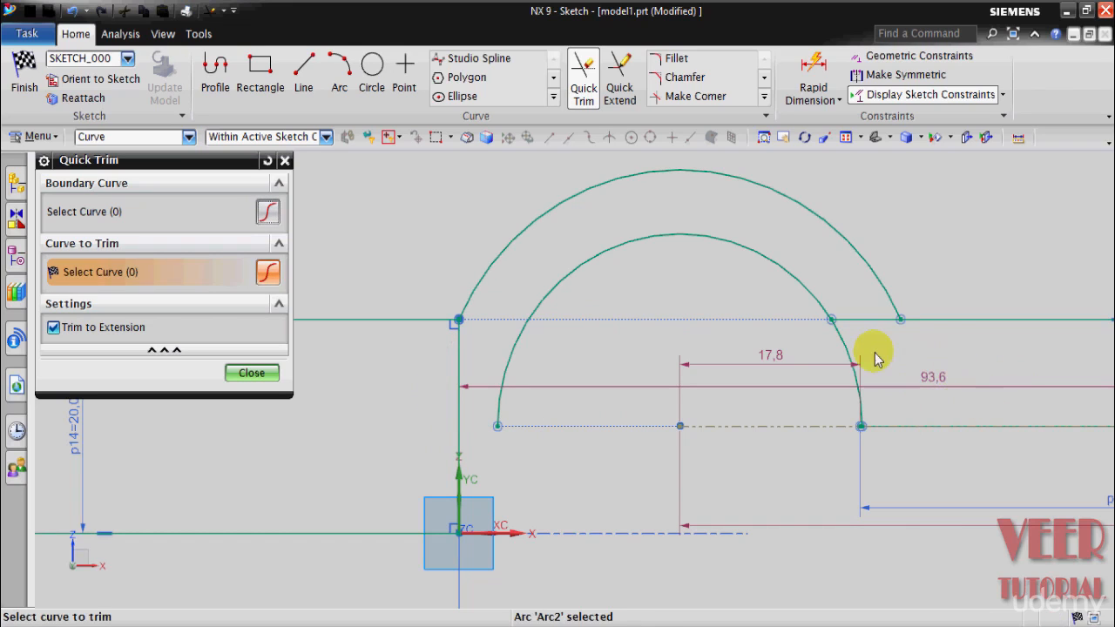
pyautogui.scroll(-3, 635, 364)
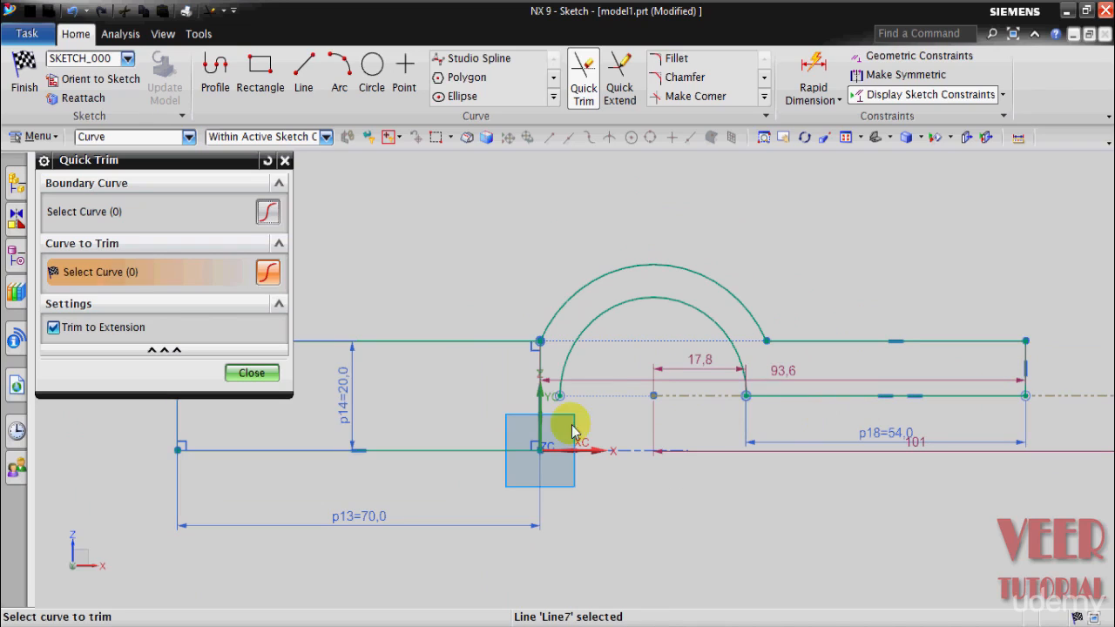
# Trim away the rectangle's vertical edge lying on the Z axis.
pyautogui.scroll(4, 566, 433)
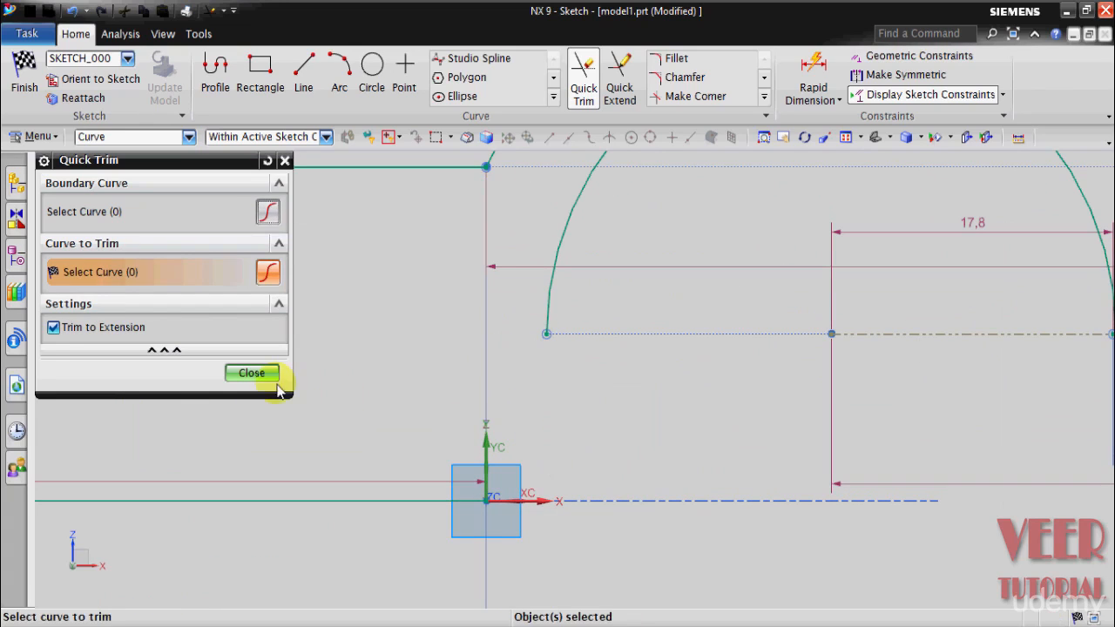
pyautogui.click(251, 373)
pyautogui.scroll(-4, 339, 416)
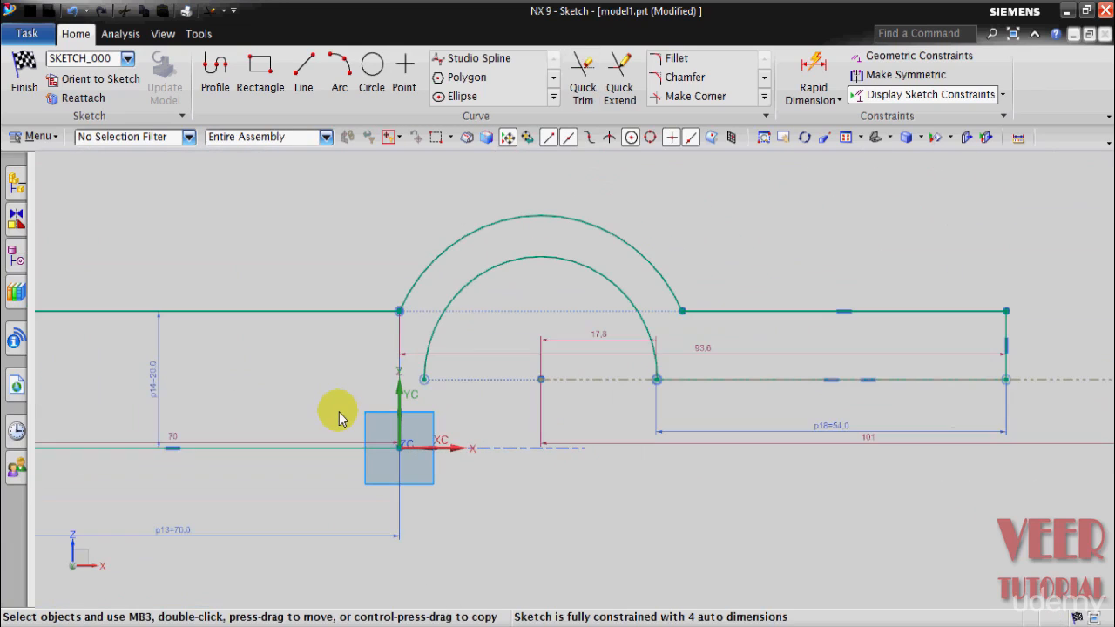
# Draw a 10 mm vertical line at angle 90 from the sketch origin up along the Z axis.
pyautogui.scroll(1, 340, 417)
pyautogui.scroll(1, 339, 418)
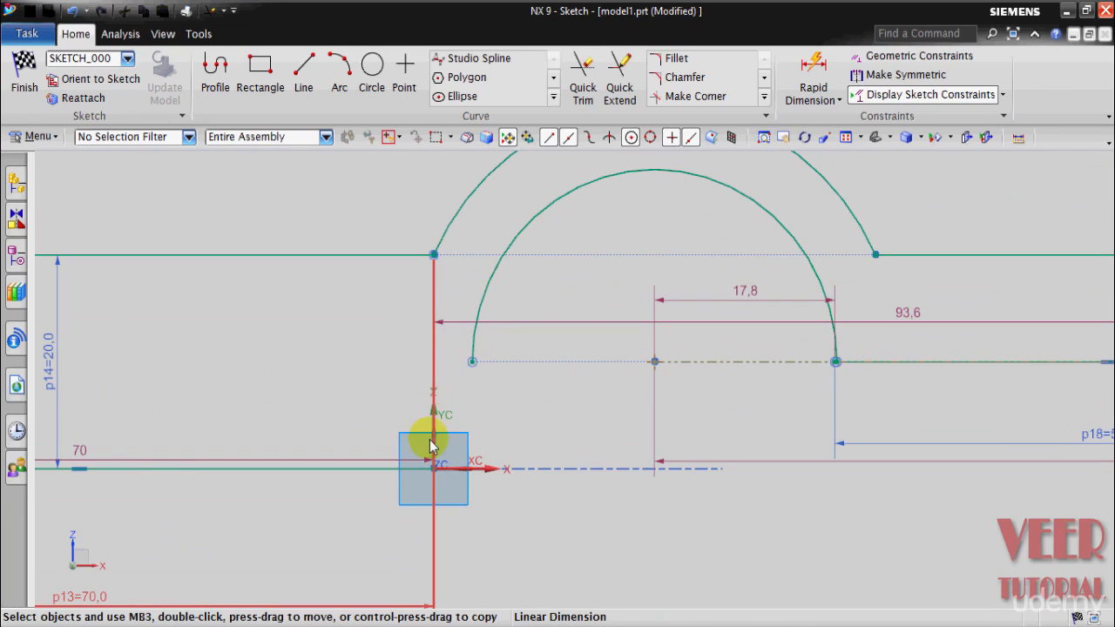
pyautogui.click(310, 97)
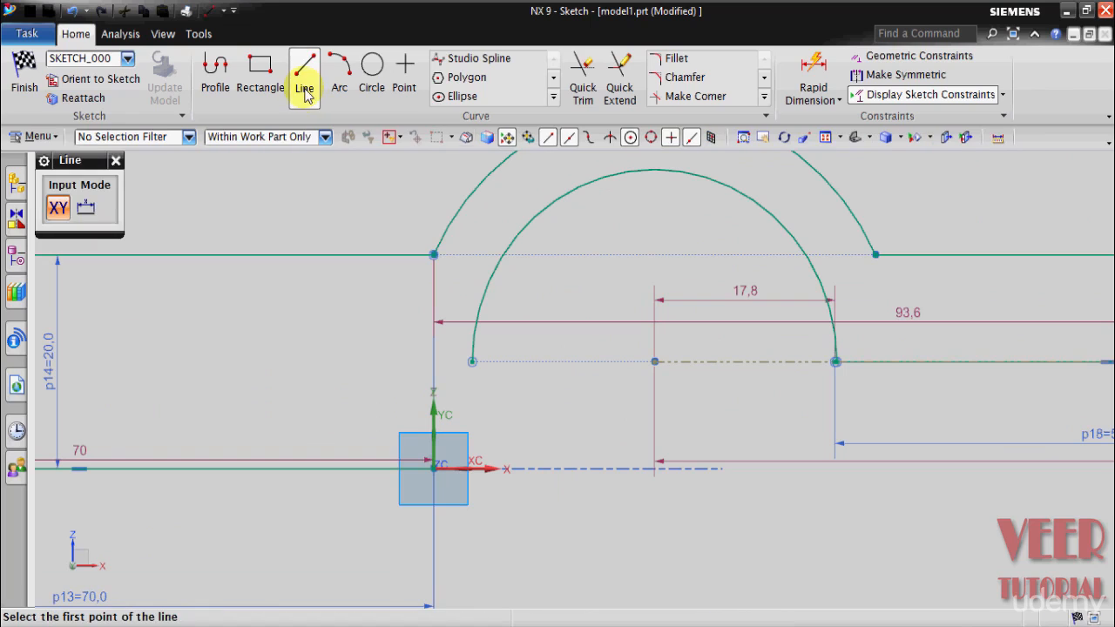
pyautogui.click(433, 470)
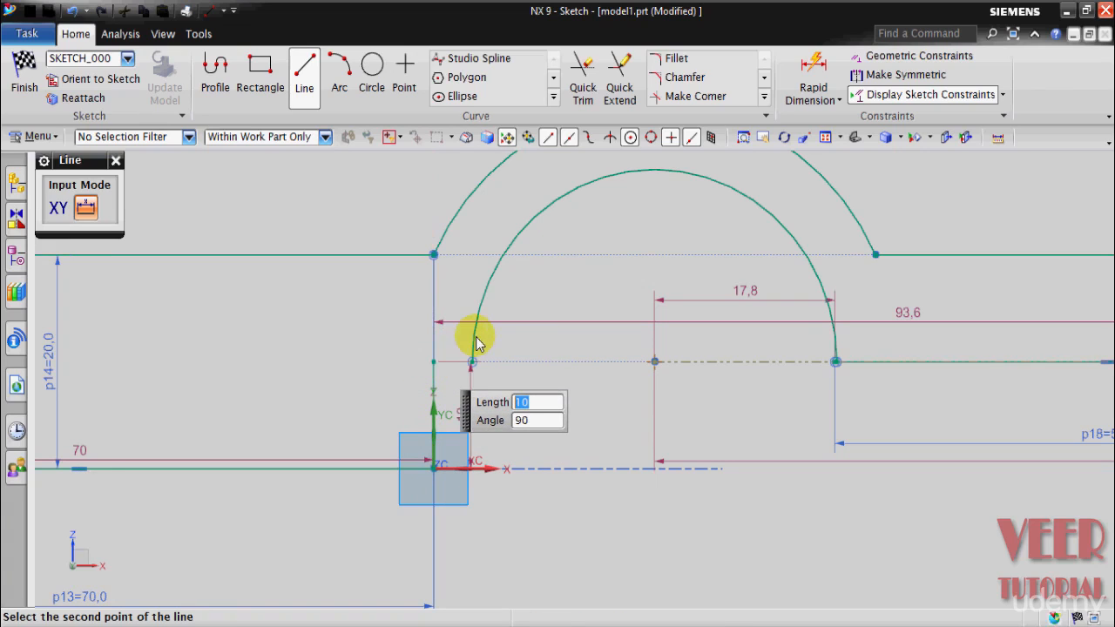
pyautogui.press('Return')
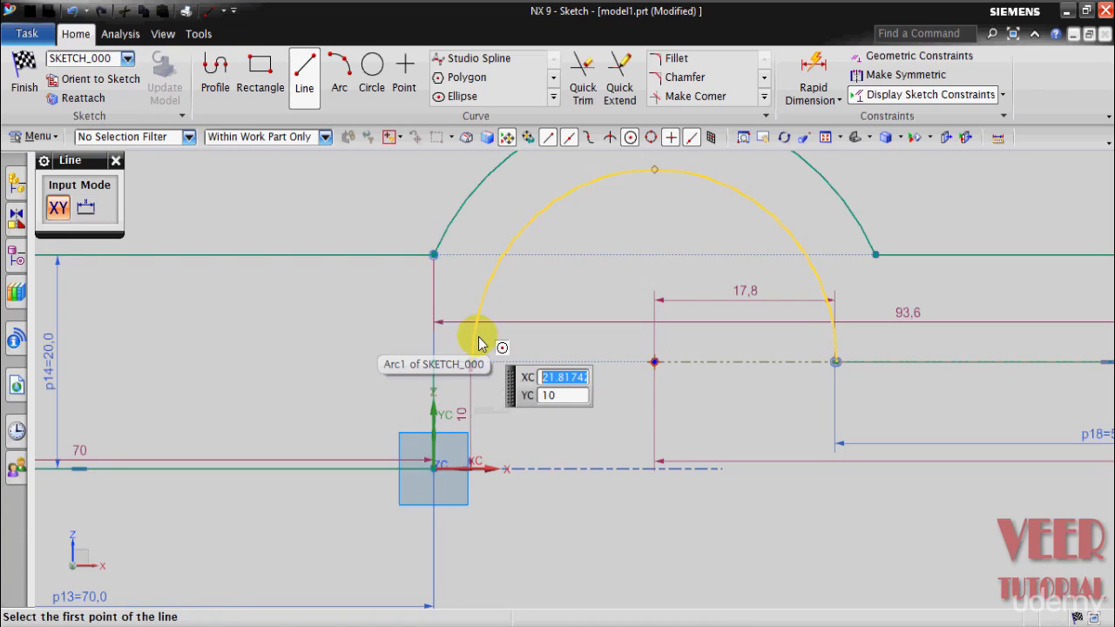
# Connect the 10 mm line's upper end to the inner arc's near end with a short horizontal line, and finish the sketch.
pyautogui.click(436, 364)
pyautogui.click(472, 364)
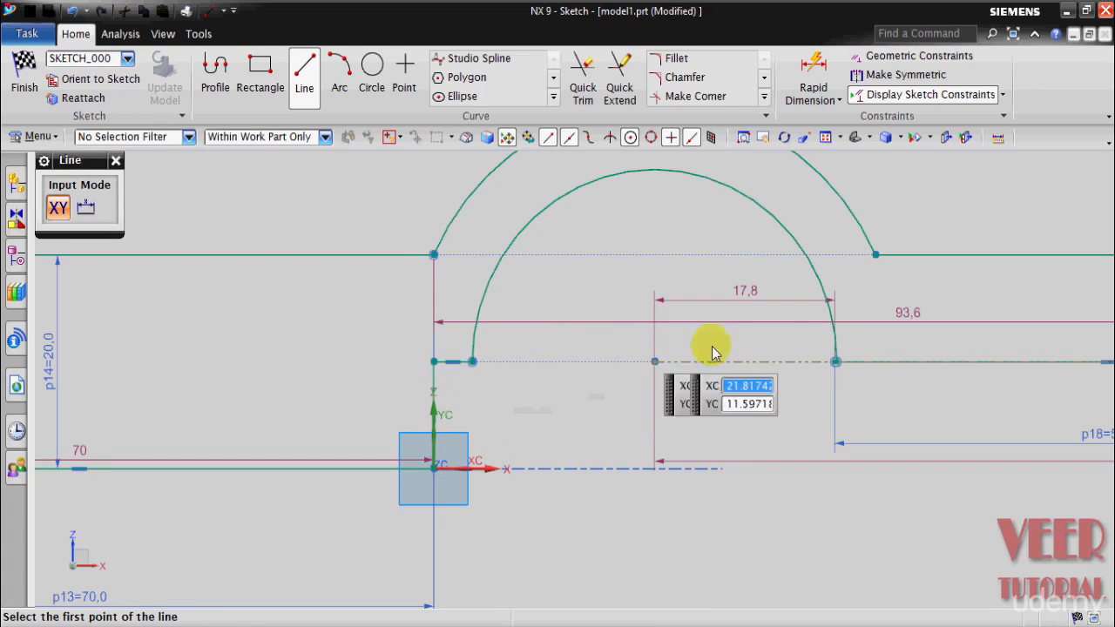
pyautogui.press('Escape')
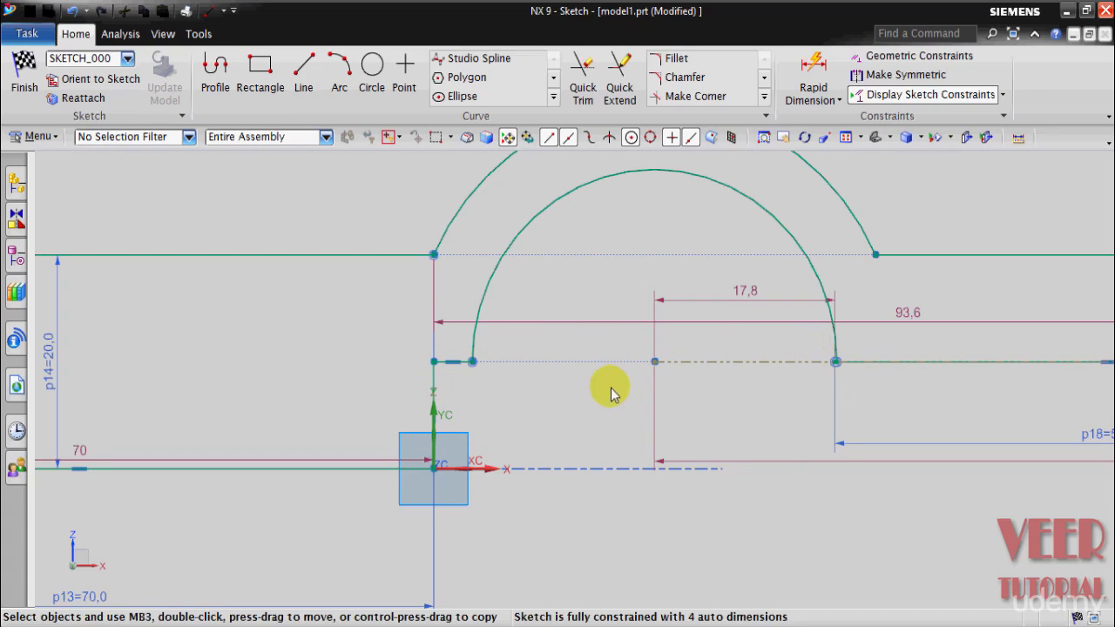
pyautogui.scroll(-3, 601, 392)
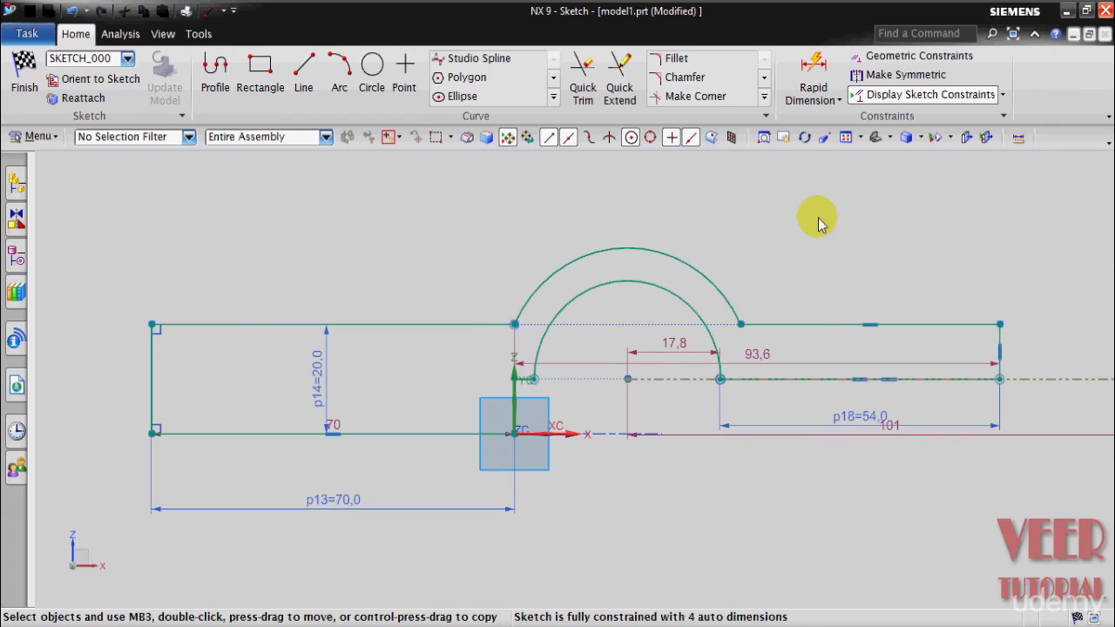
pyautogui.click(25, 75)
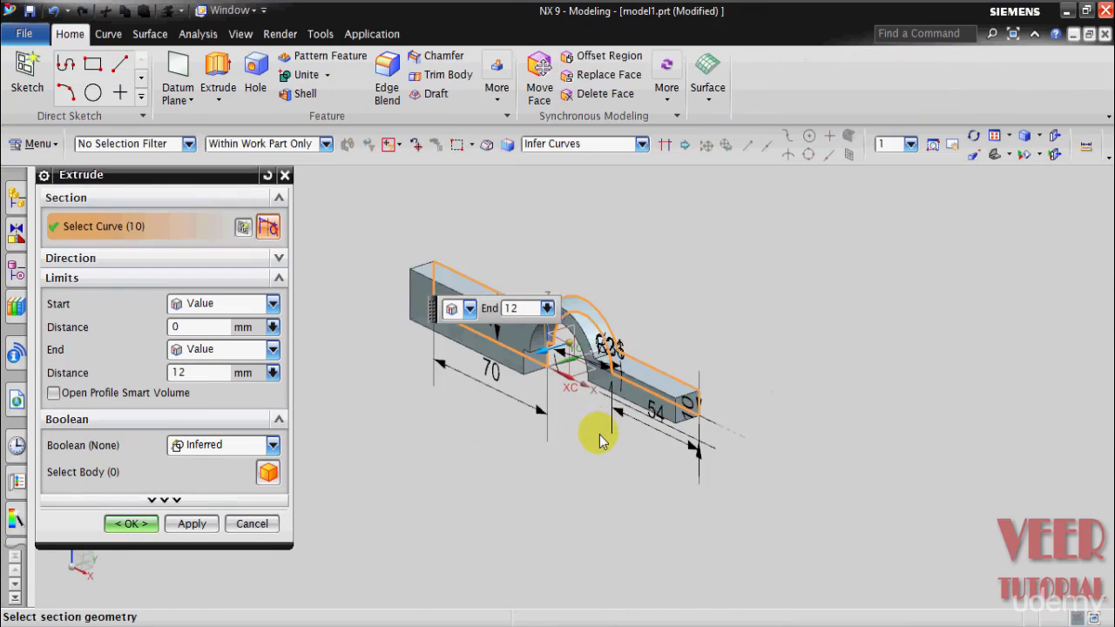
# Check the base in the drawing 3.prt preview and return to the model1.prt extrusion.
pyautogui.click(501, 626)
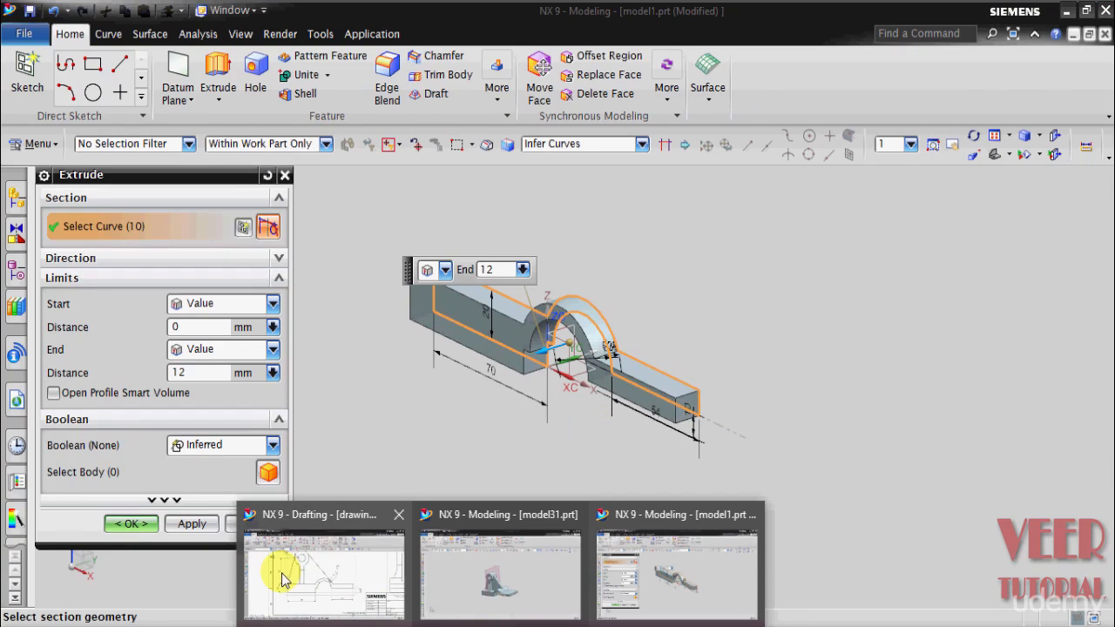
pyautogui.moveTo(283, 579)
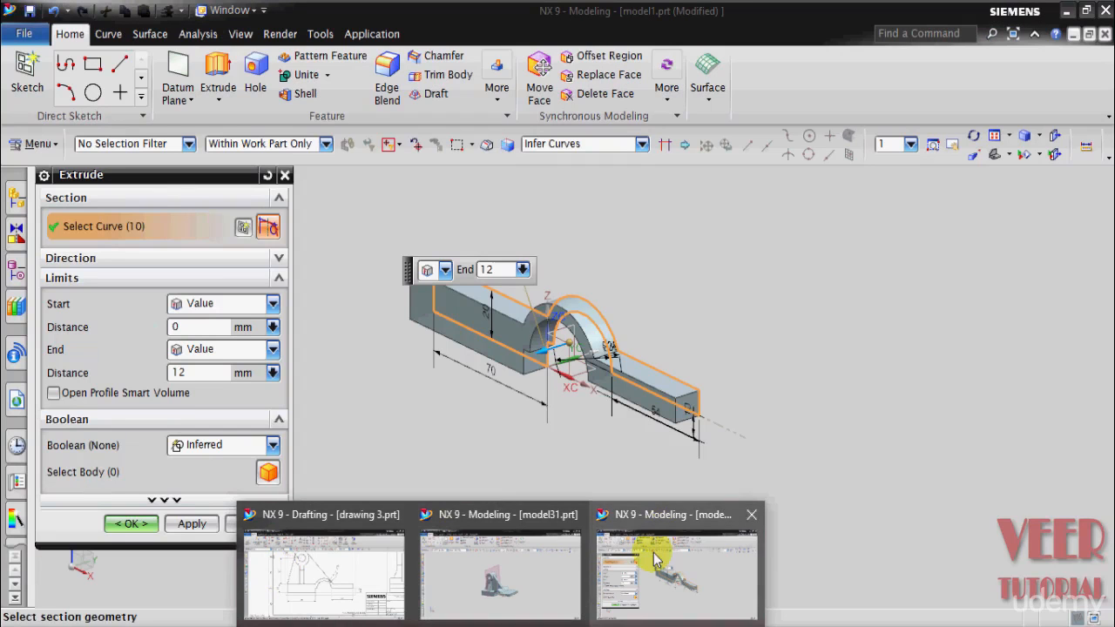
pyautogui.click(660, 552)
pyautogui.scroll(-1, 679, 531)
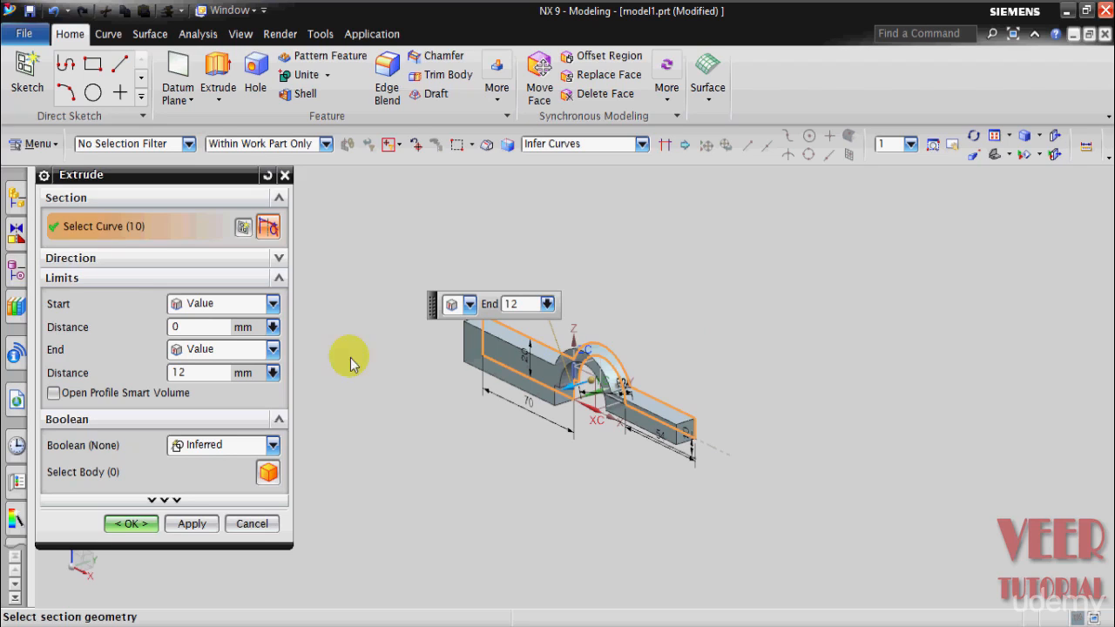
# Extrude the base profile from a start distance of -36 mm to an end distance of 36 mm.
pyautogui.click(149, 333)
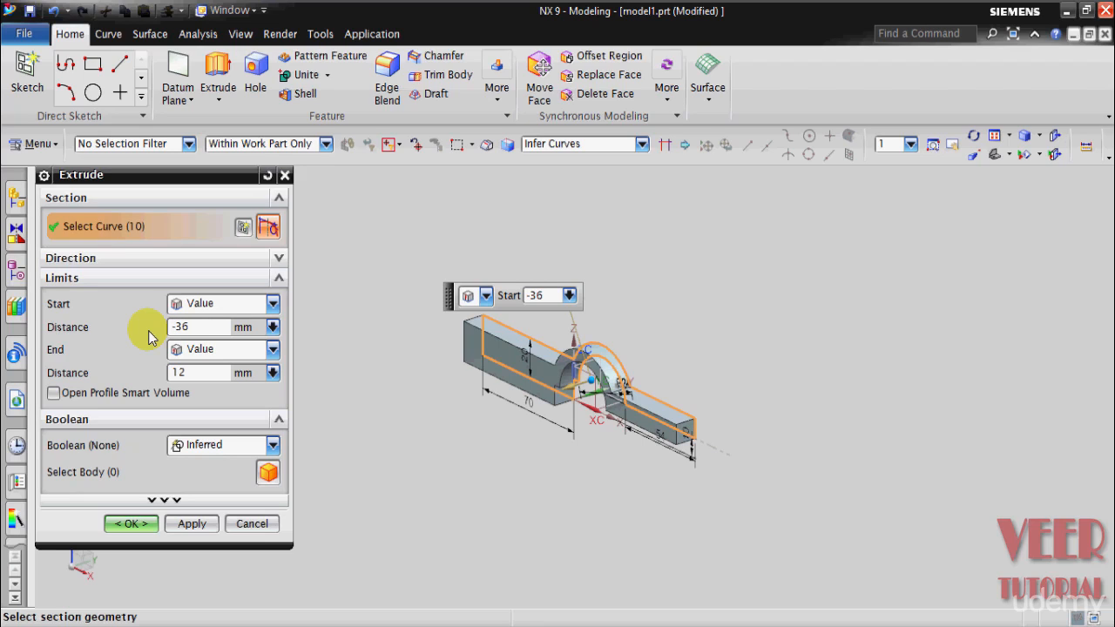
pyautogui.press('Return')
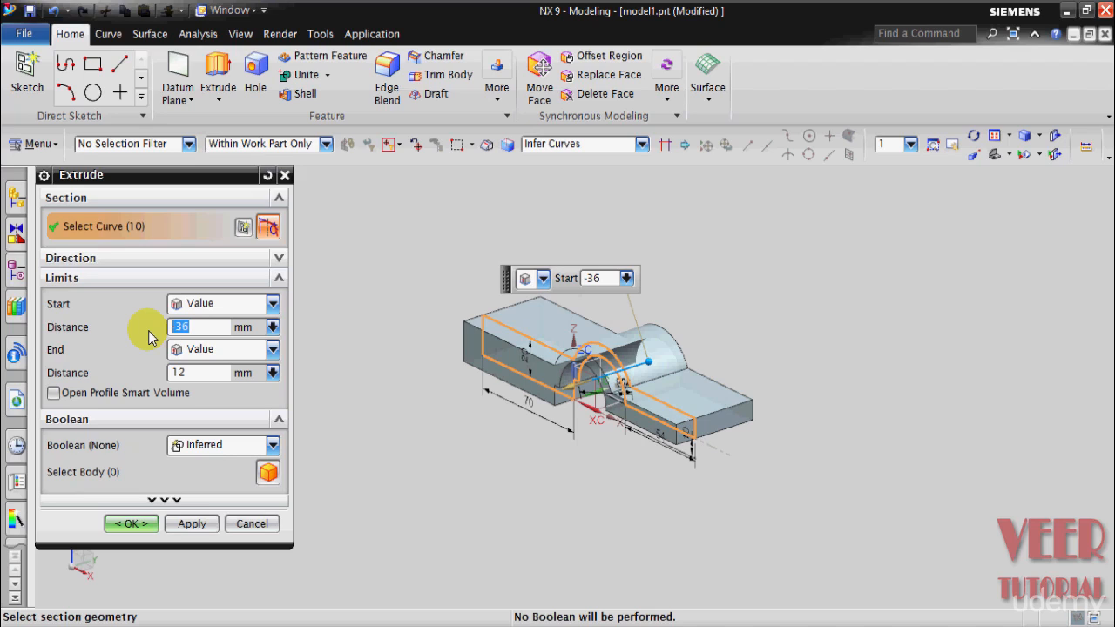
pyautogui.click(179, 374)
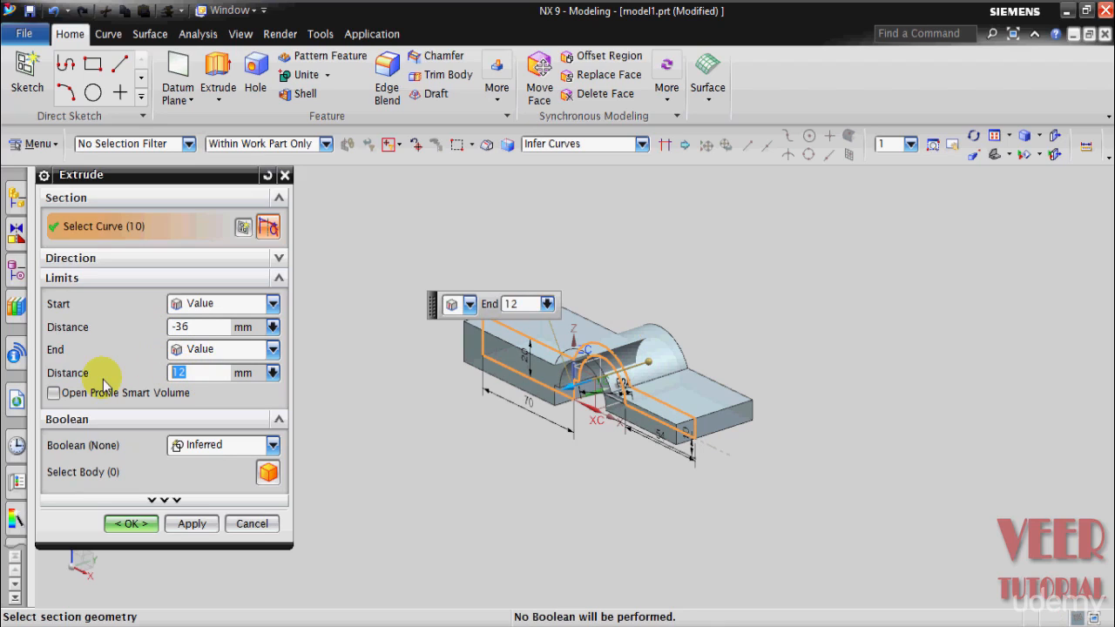
pyautogui.write('36')
pyautogui.press('Return')
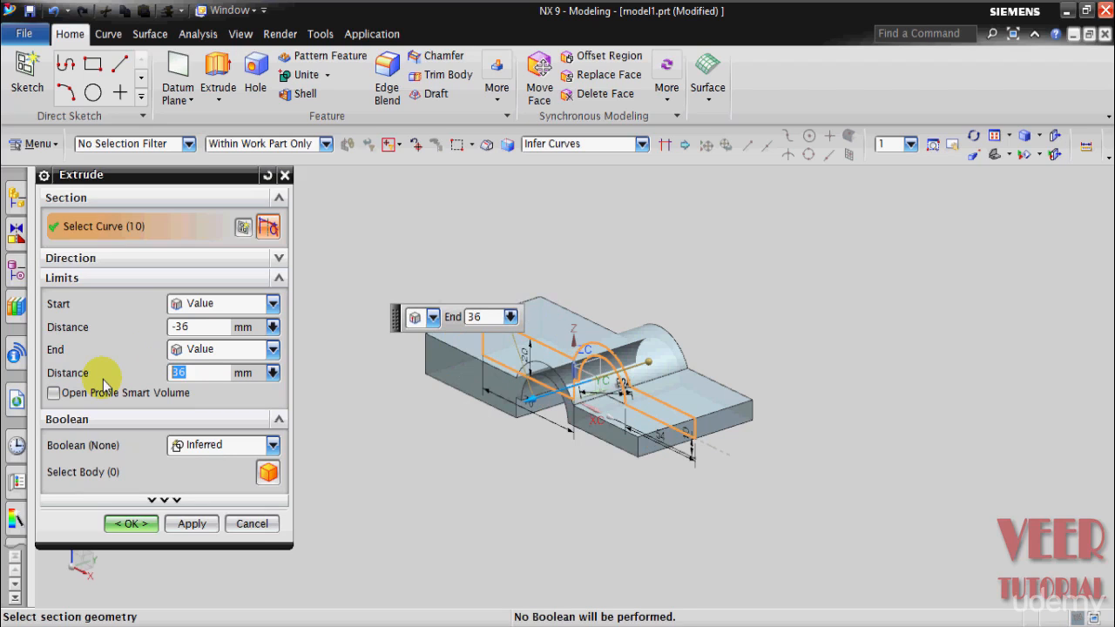
pyautogui.click(135, 524)
pyautogui.moveTo(460, 473); pyautogui.dragTo(461, 496, button='middle')
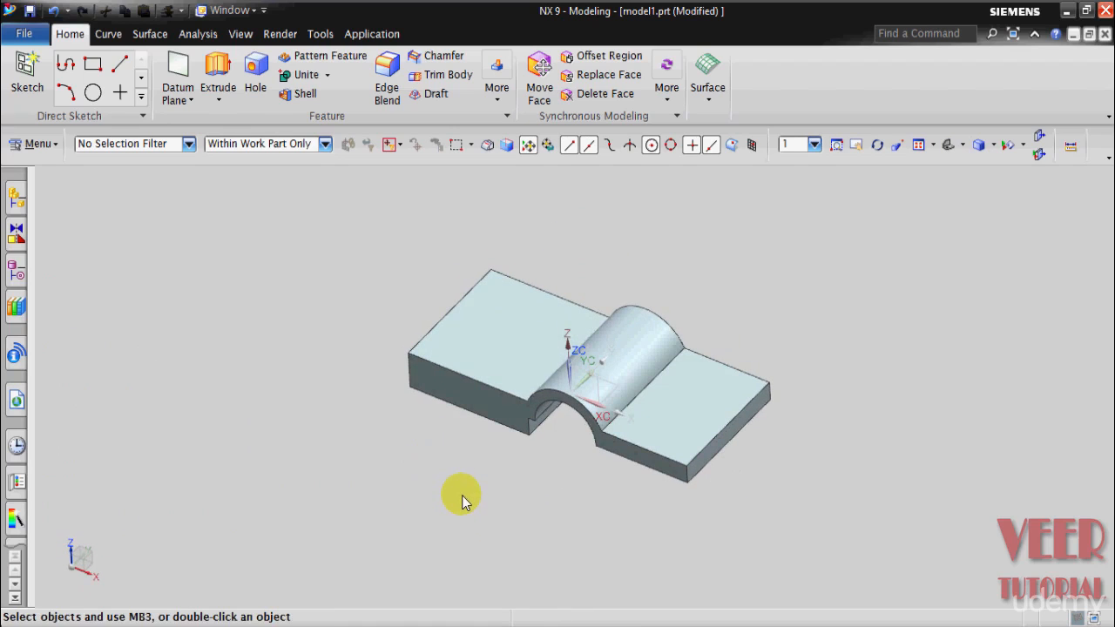
pyautogui.scroll(-2, 807, 333)
pyautogui.scroll(2, 739, 283)
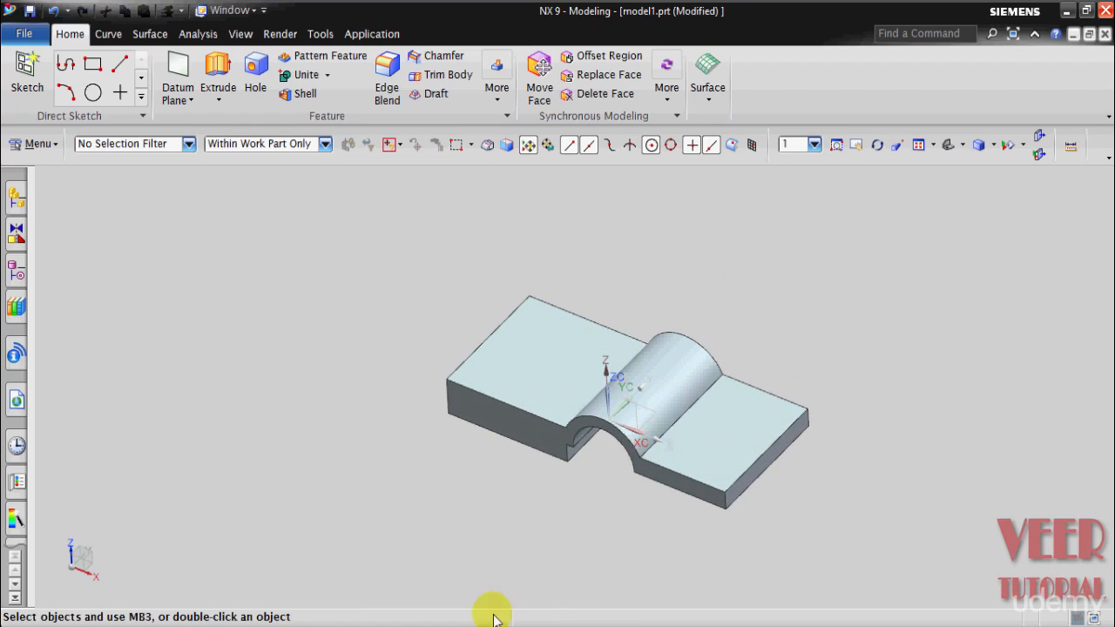
# Examine the bored boss in model31.prt and its diameters and position in drawing 3.prt, and return to model1.prt.
pyautogui.moveTo(493, 620)
pyautogui.click(471, 592)
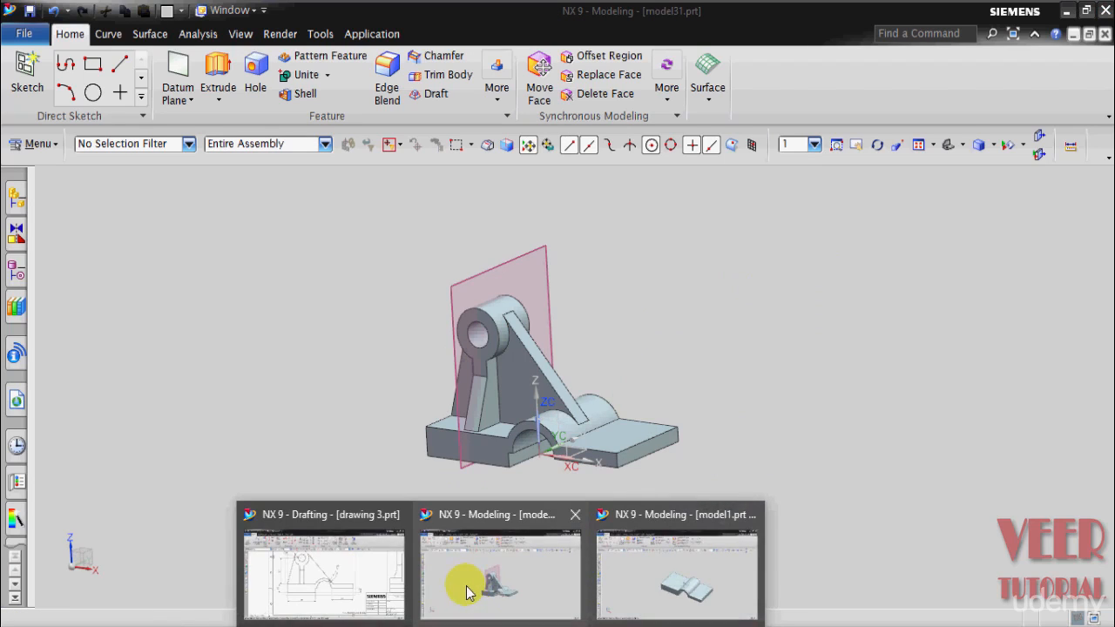
pyautogui.scroll(2, 488, 332)
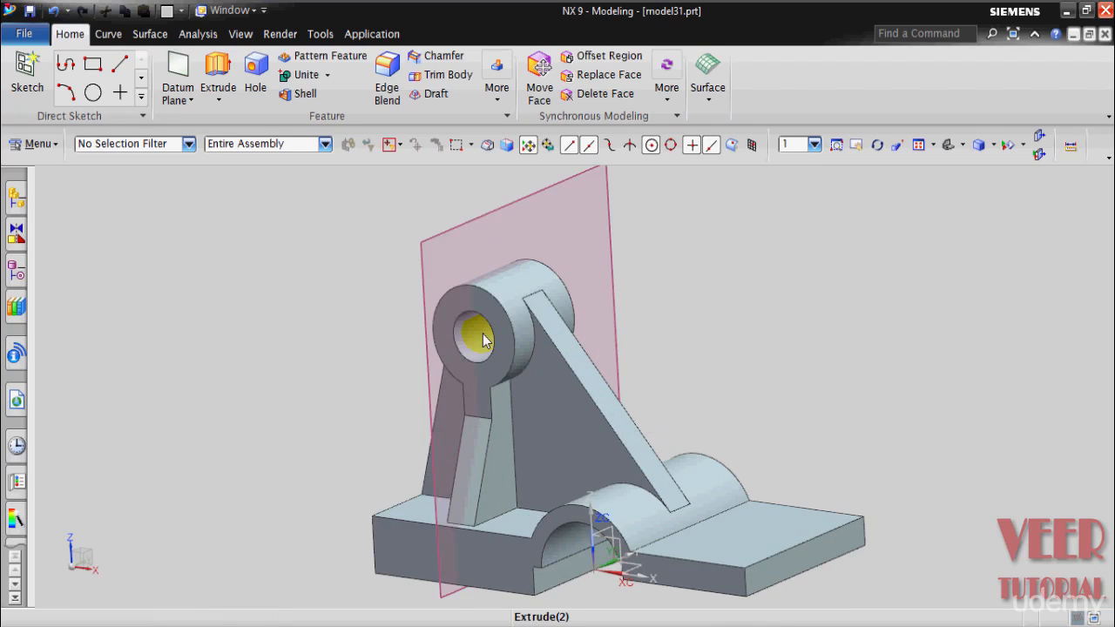
pyautogui.moveTo(493, 620)
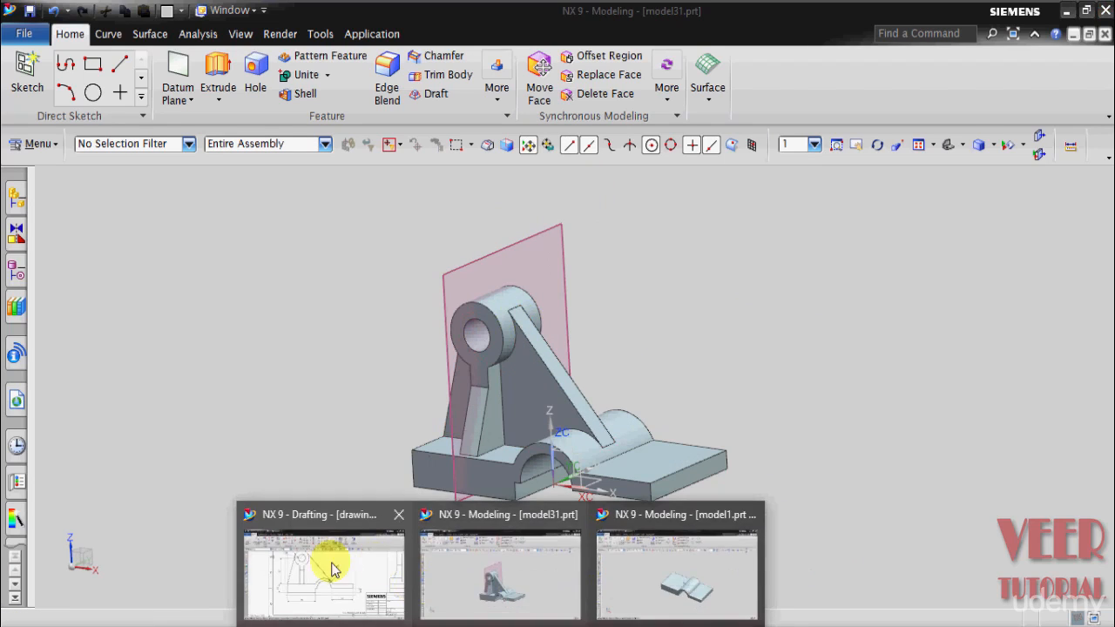
pyautogui.click(323, 512)
pyautogui.scroll(3, 381, 237)
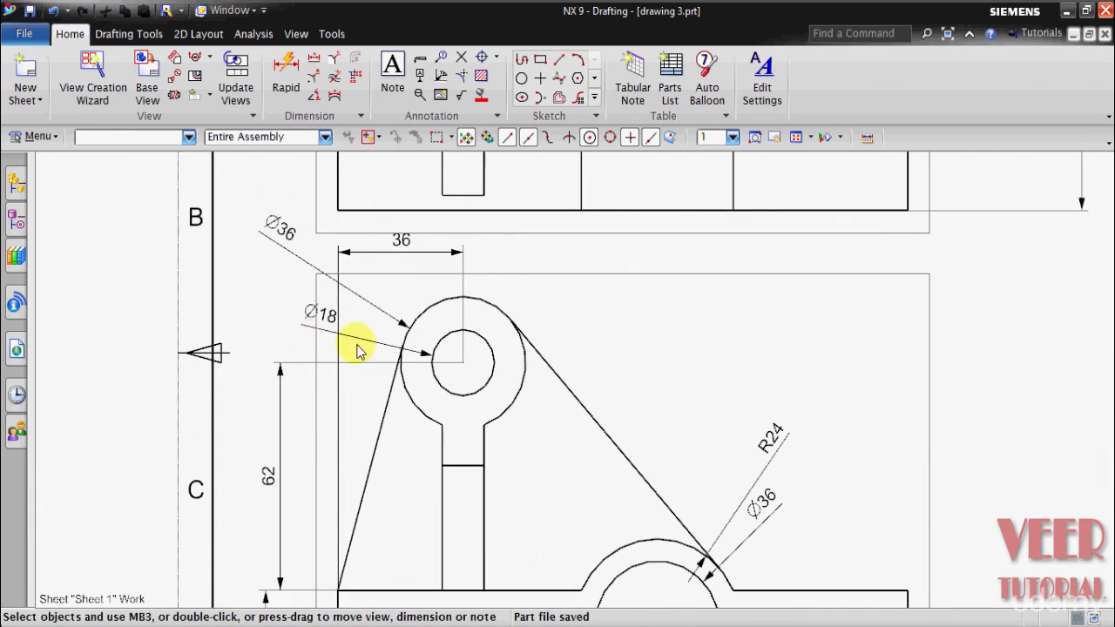
pyautogui.scroll(-1, 331, 311)
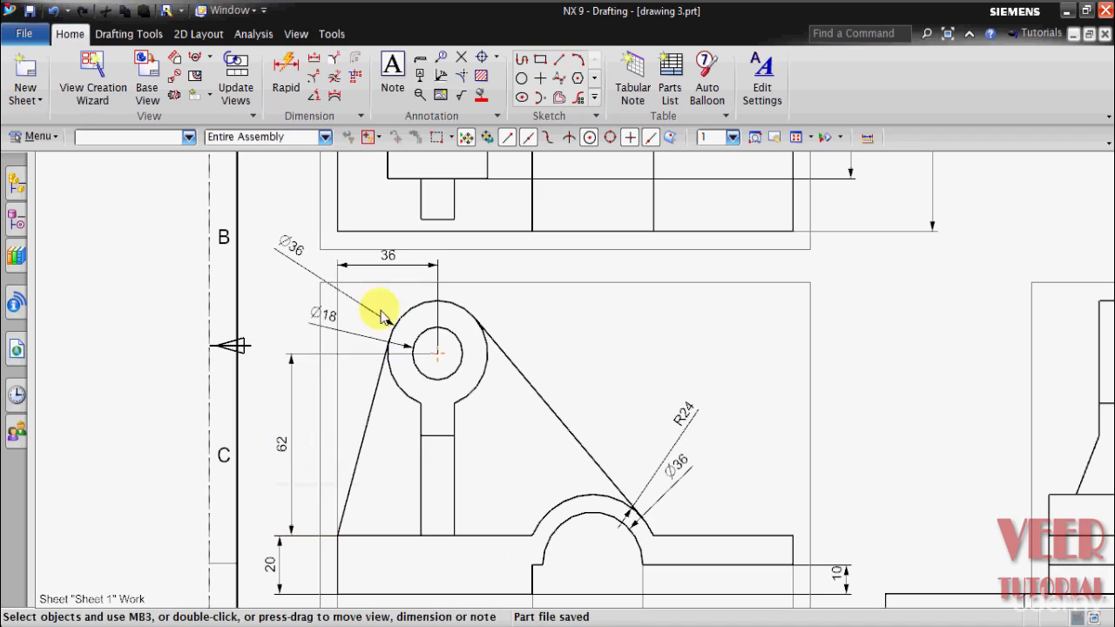
pyautogui.moveTo(493, 620)
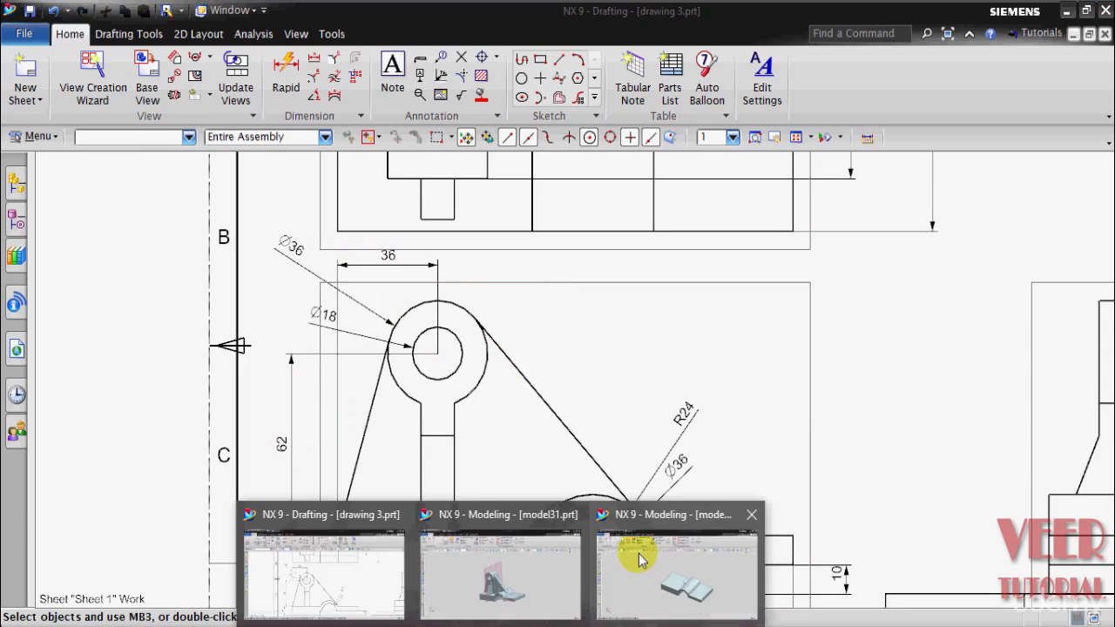
pyautogui.click(638, 492)
# Start an Extrude and open its section sketch on the XZ plane of the datum coordinate system.
pyautogui.click(218, 100)
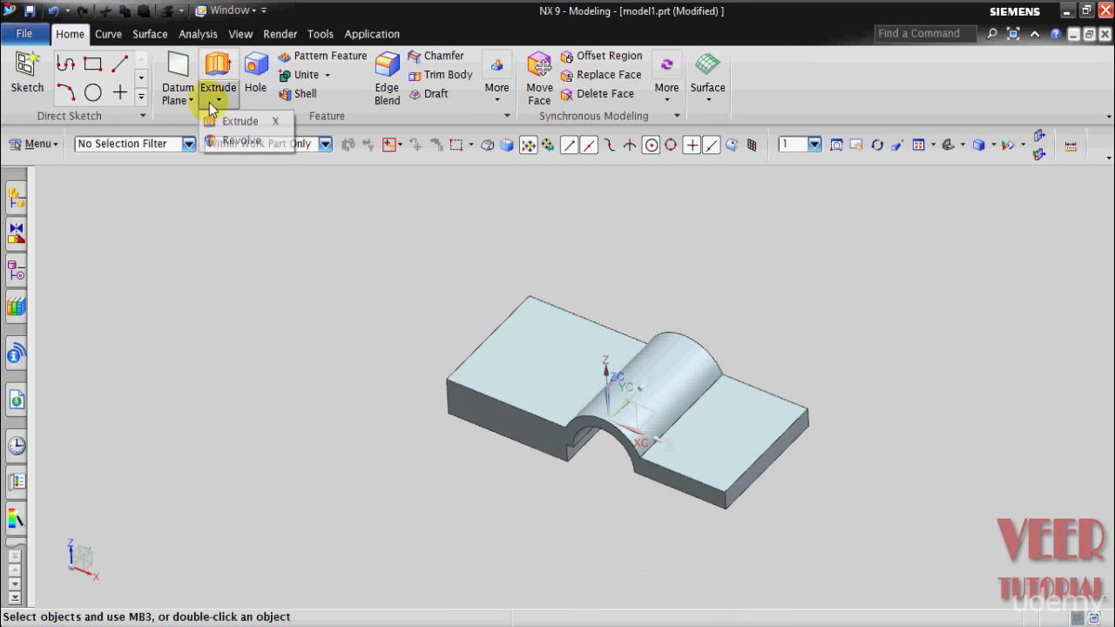
pyautogui.click(233, 116)
pyautogui.scroll(1, 878, 308)
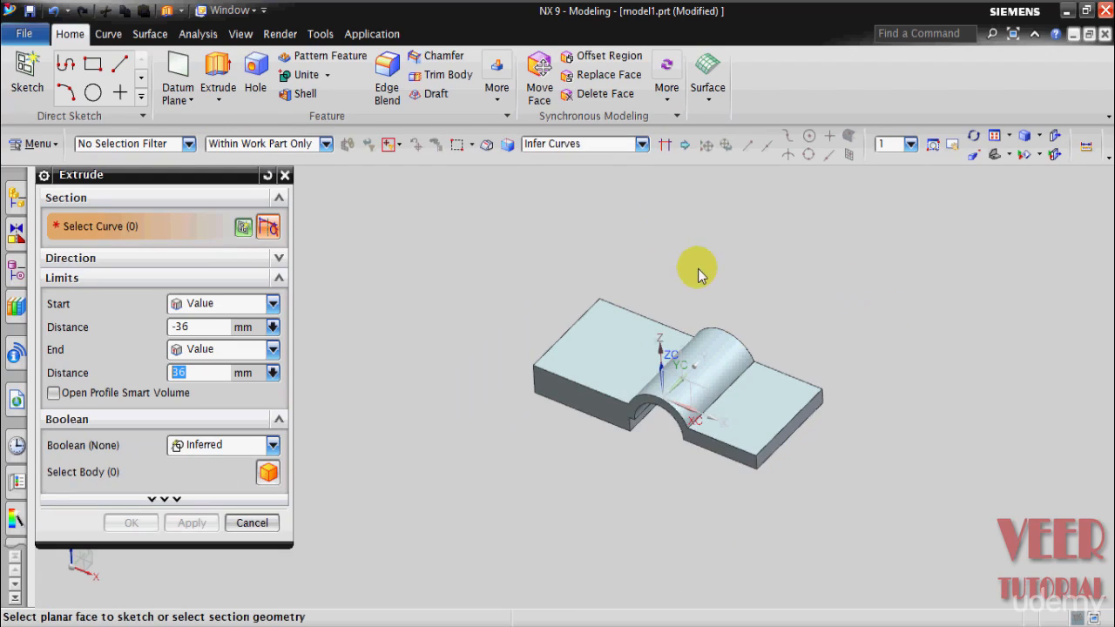
pyautogui.scroll(2, 704, 270)
pyautogui.moveTo(854, 318); pyautogui.dragTo(849, 349, button='middle')
pyautogui.scroll(2, 793, 383)
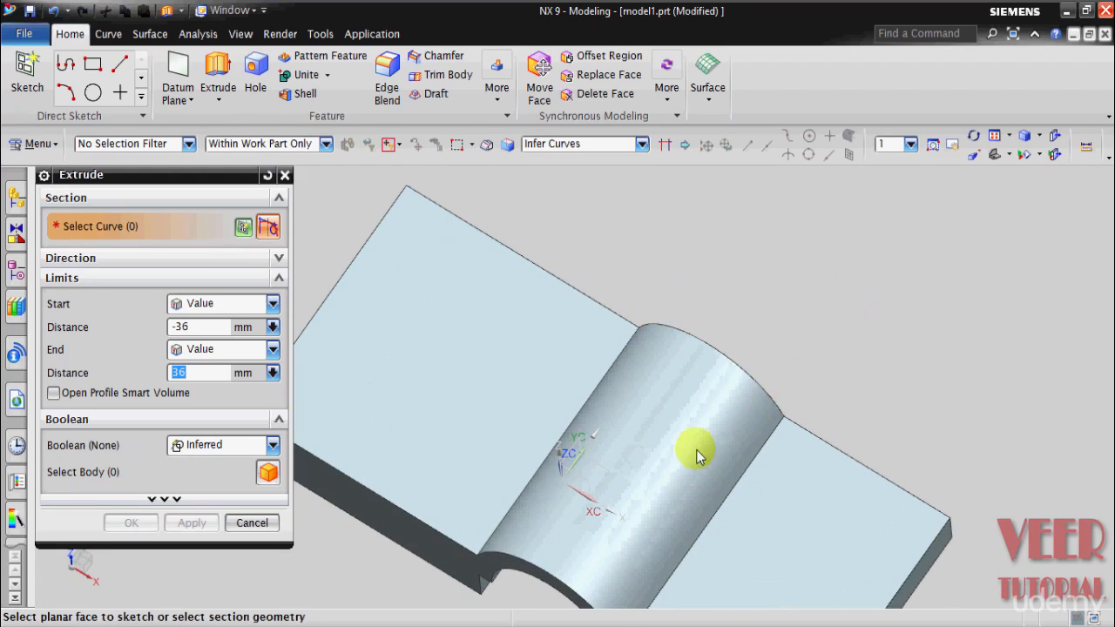
pyautogui.click(582, 484)
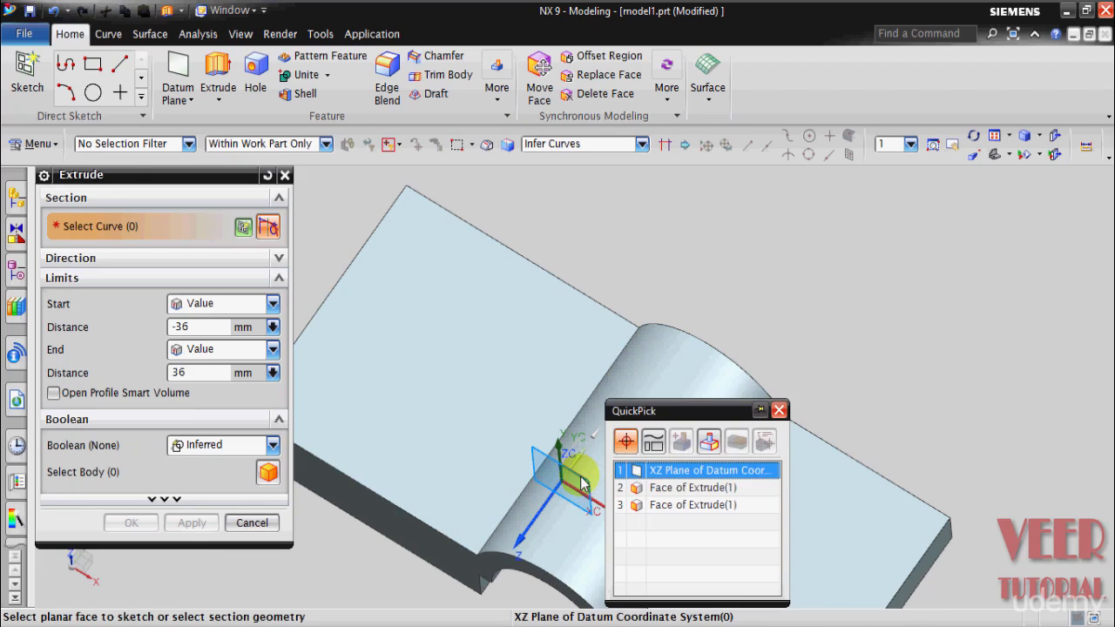
pyautogui.click(677, 401)
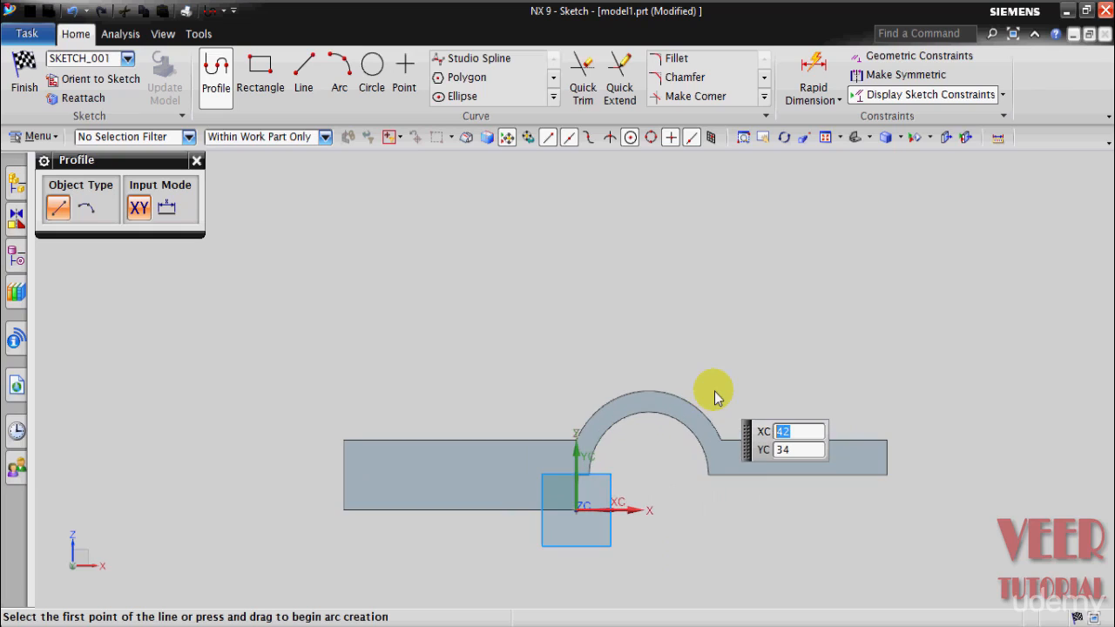
# Sketch two concentric circles of 18 mm and 36 mm diameter above the base's thick block.
pyautogui.click(382, 73)
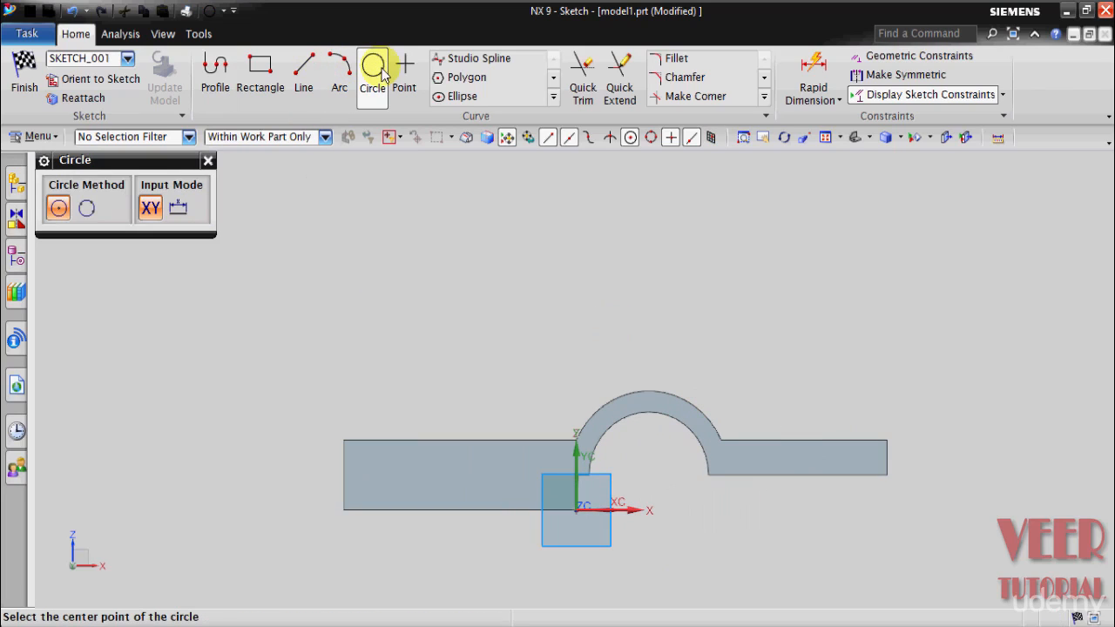
pyautogui.click(424, 290)
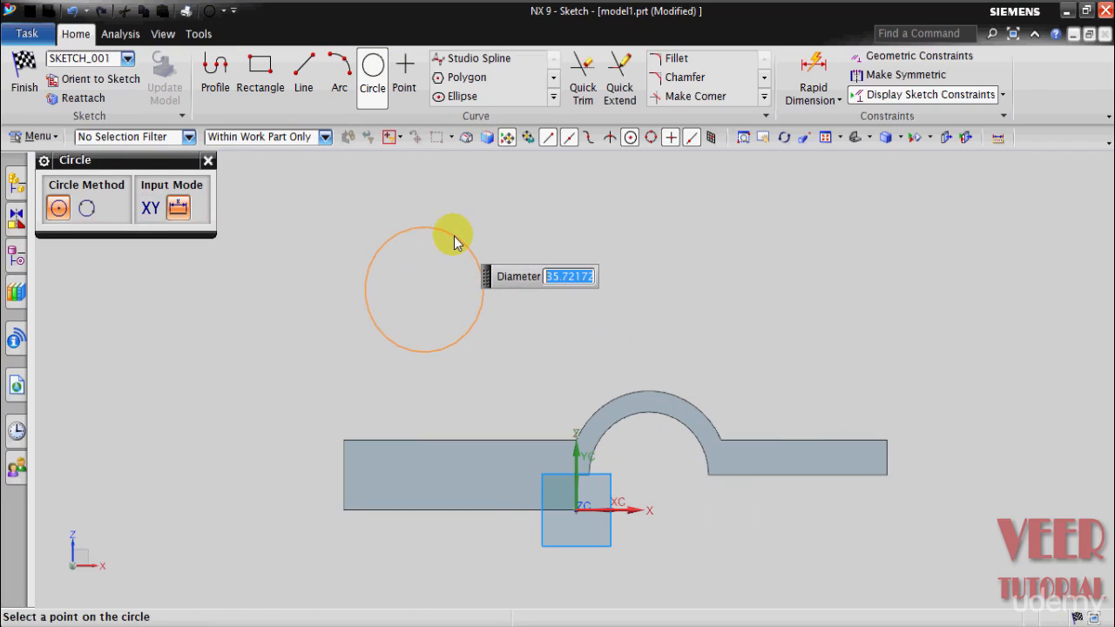
pyautogui.write('18')
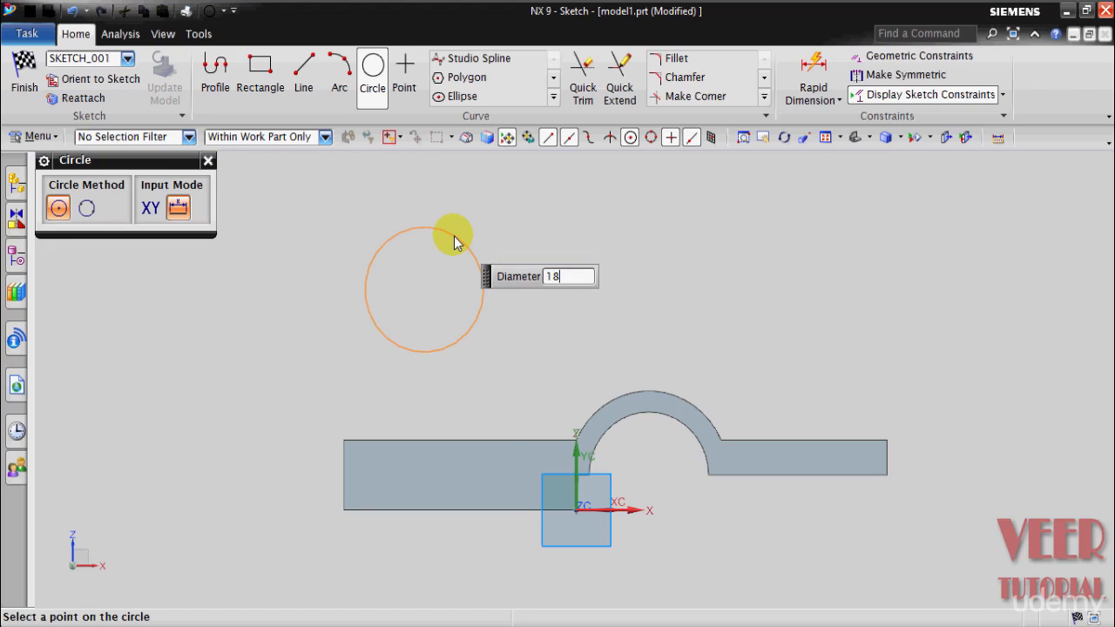
pyautogui.press('Return')
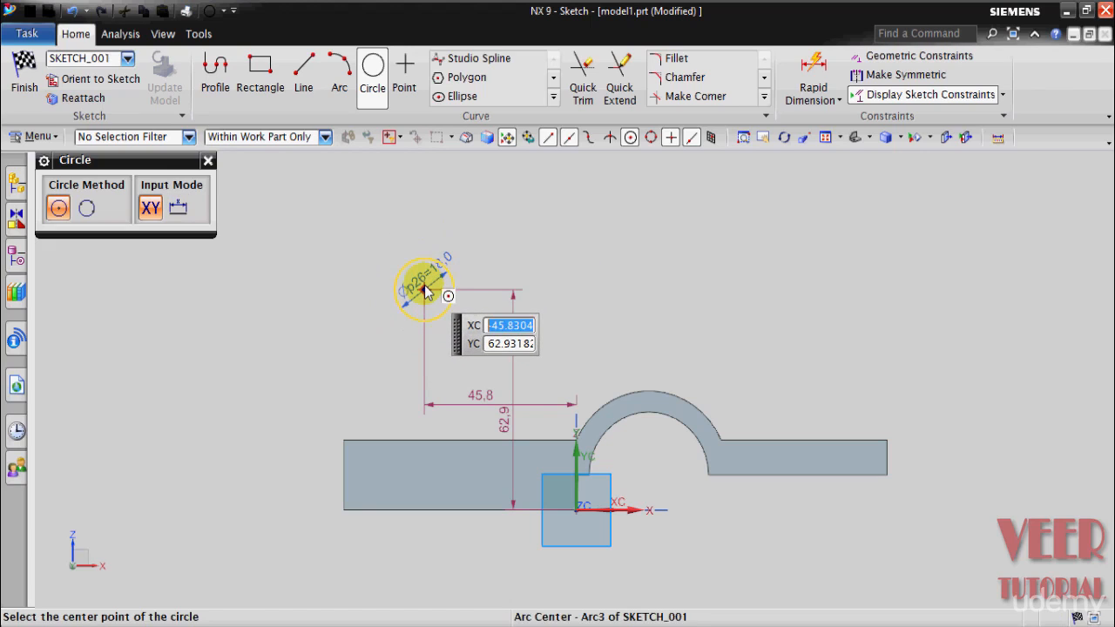
pyautogui.click(424, 289)
pyautogui.write('36')
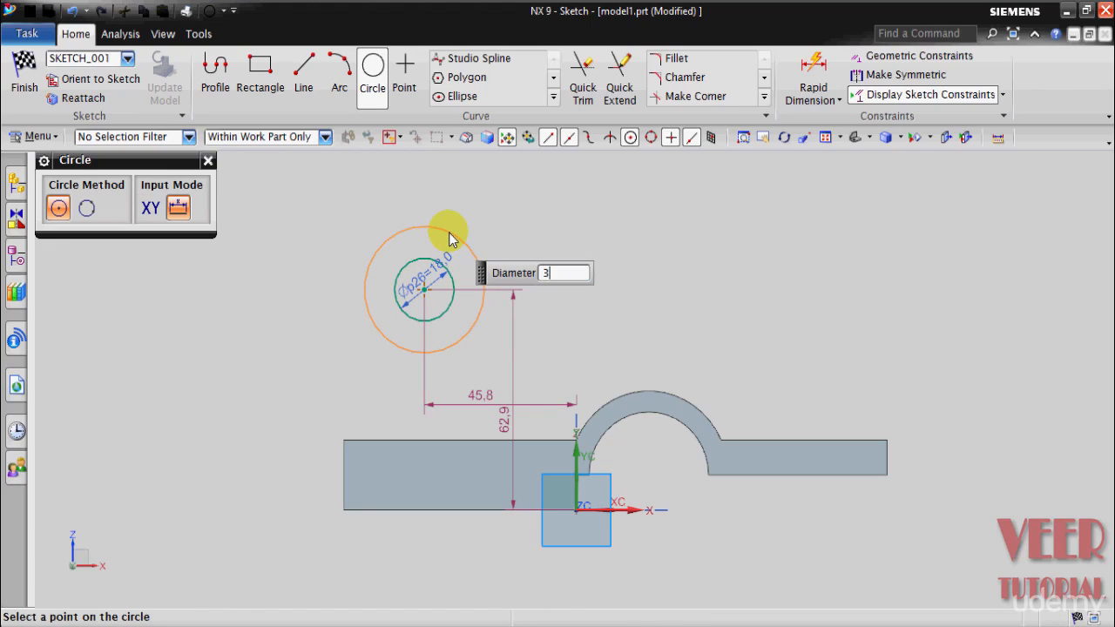
pyautogui.press('Return')
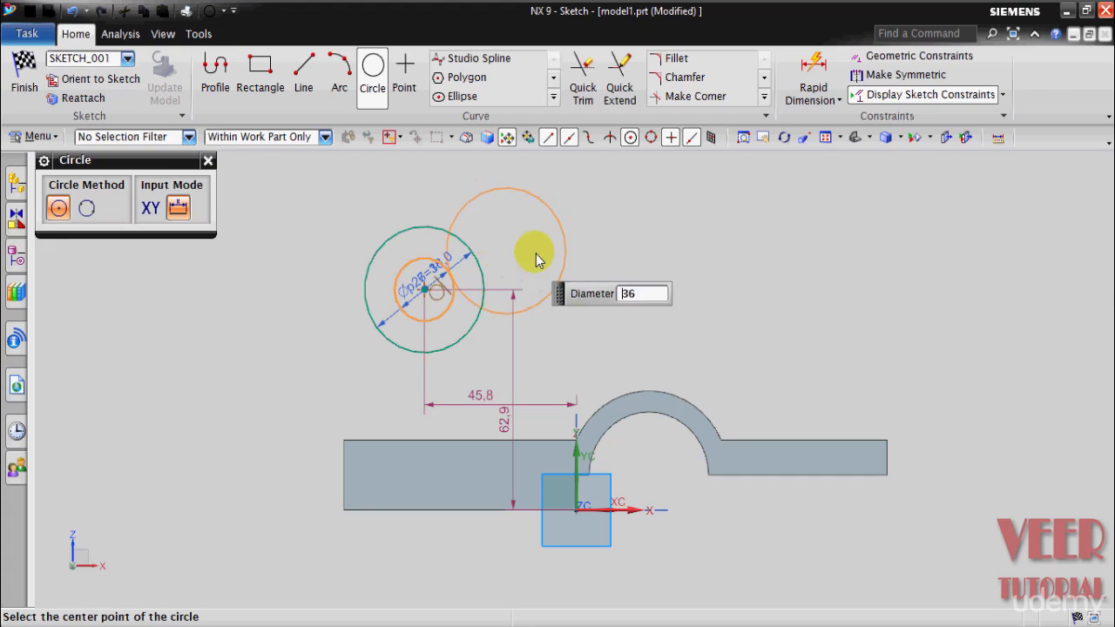
pyautogui.press('Escape')
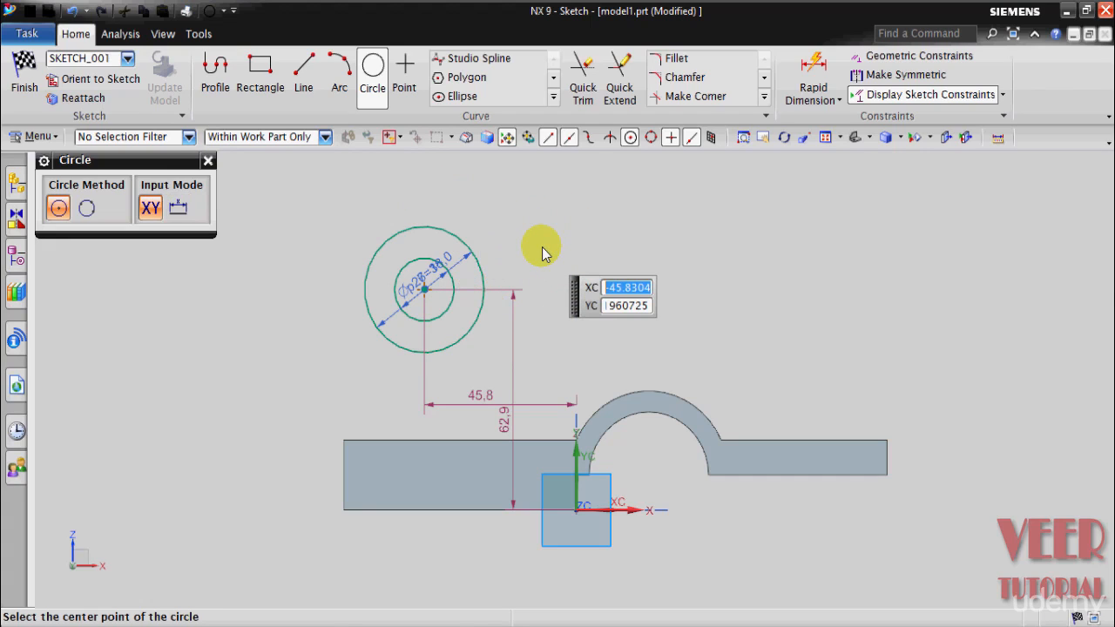
pyautogui.press('Escape')
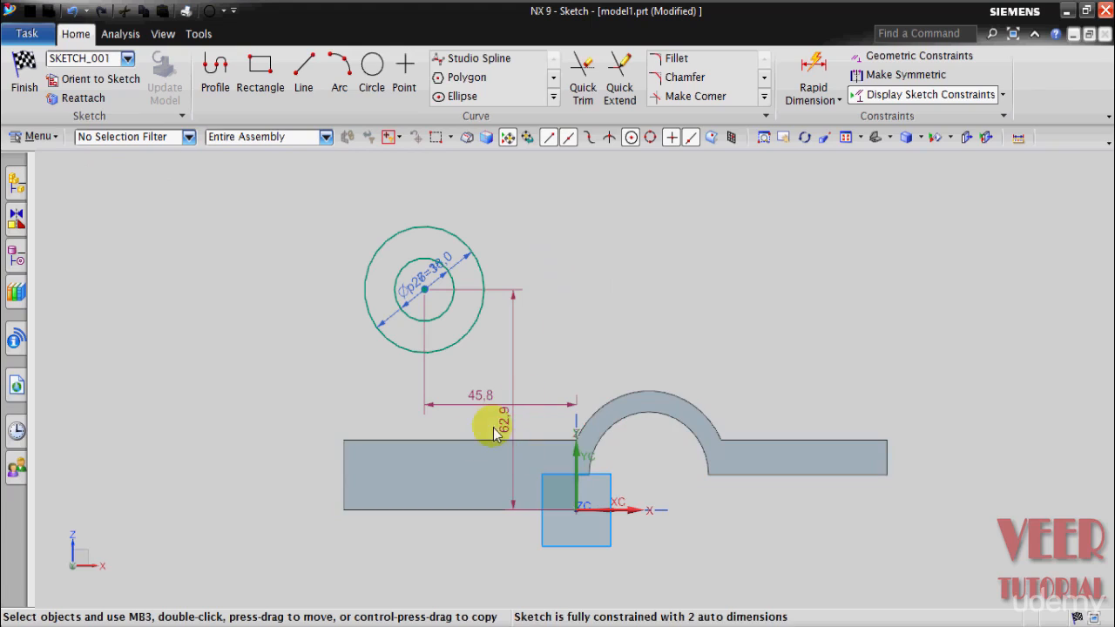
# Remove the automatic horizontal and vertical dimensions that locate the circles' centre from the origin.
pyautogui.click(510, 426)
pyautogui.click(480, 405)
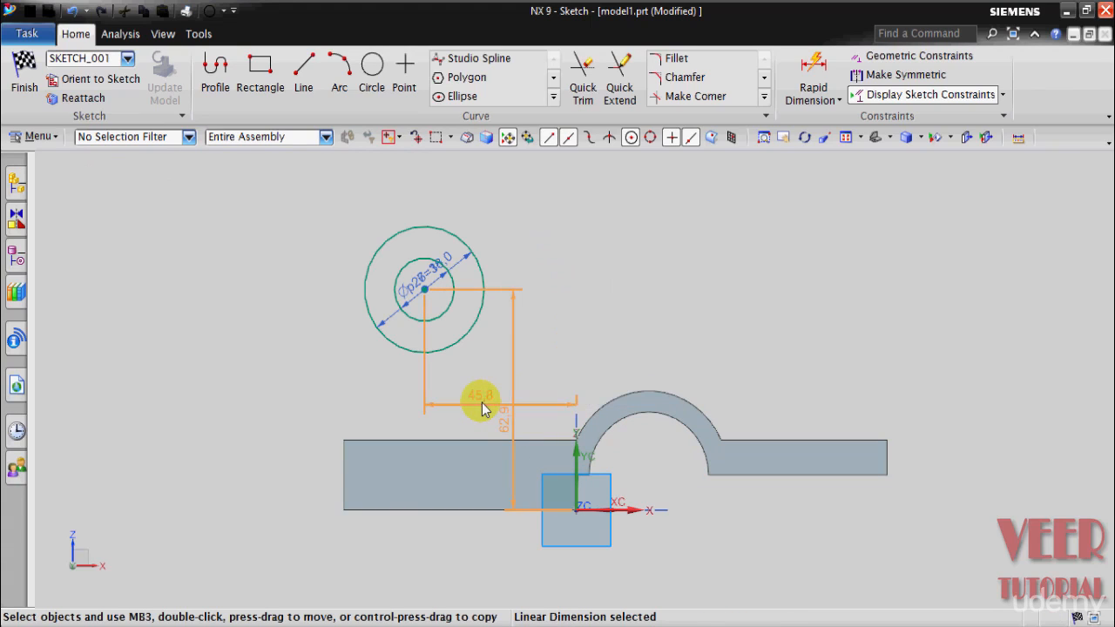
pyautogui.rightClick(482, 403)
pyautogui.click(525, 207)
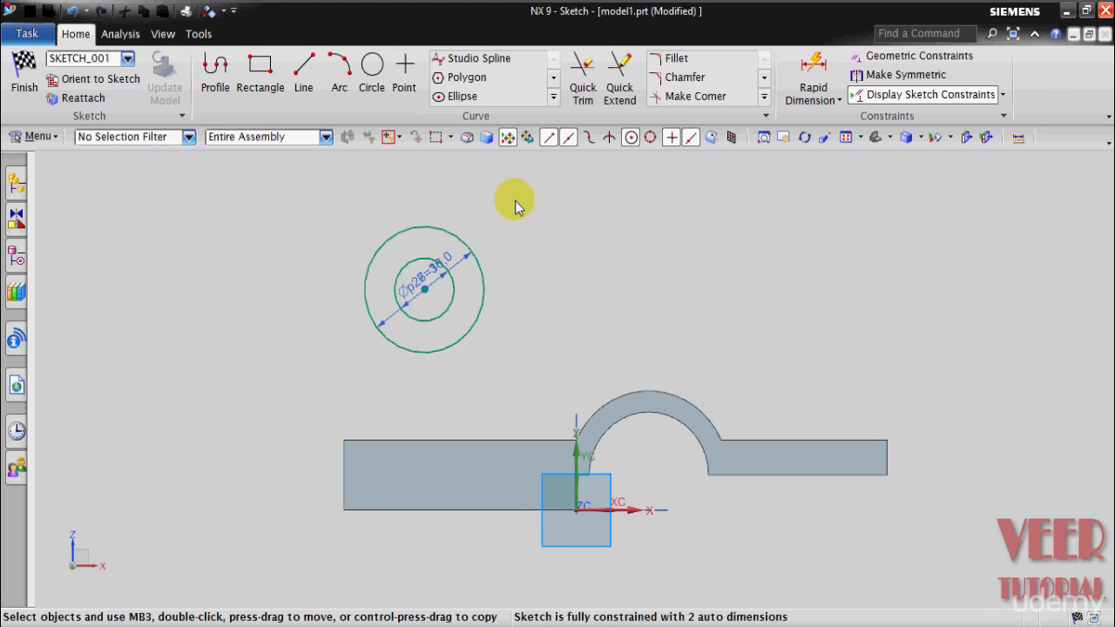
# Dimension the circles' centre 62 mm above the upper edge of the thick base block.
pyautogui.click(809, 95)
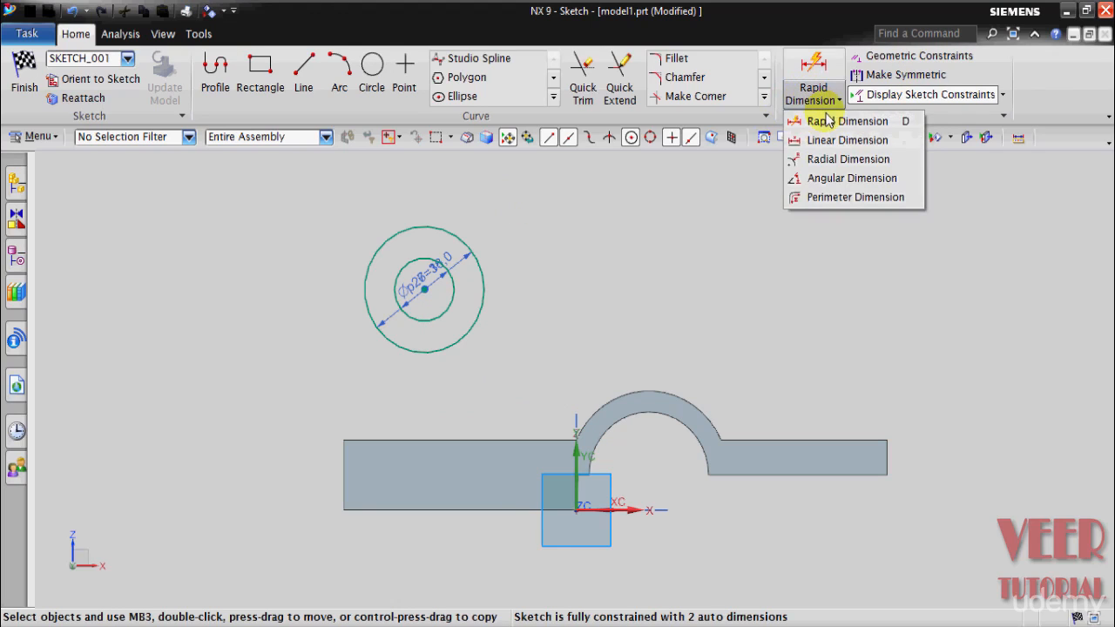
pyautogui.click(827, 121)
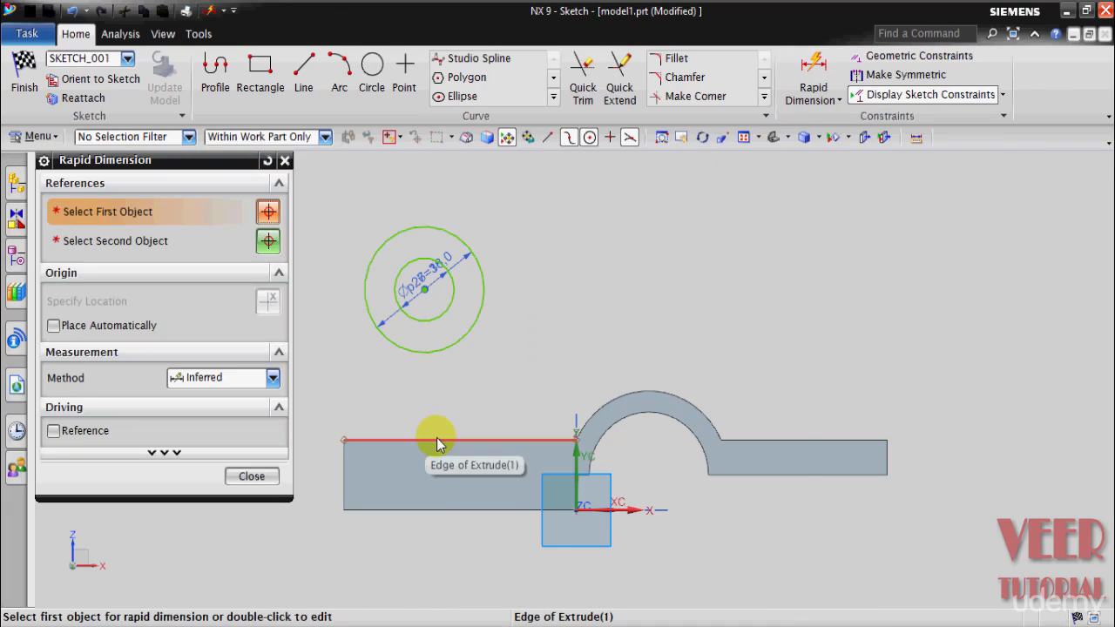
pyautogui.click(436, 438)
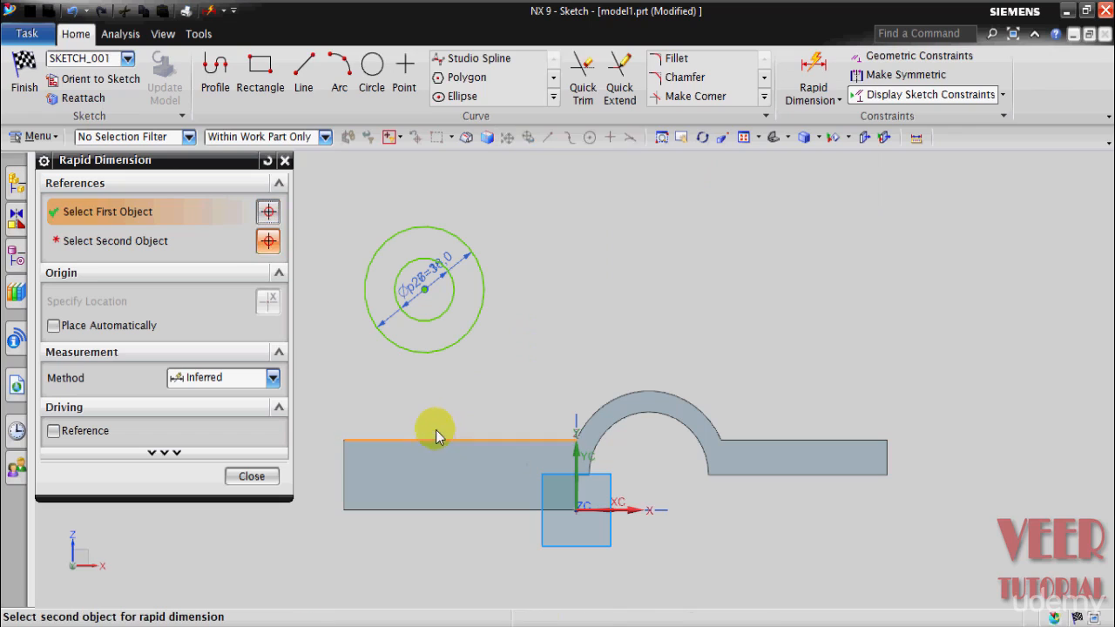
pyautogui.click(424, 290)
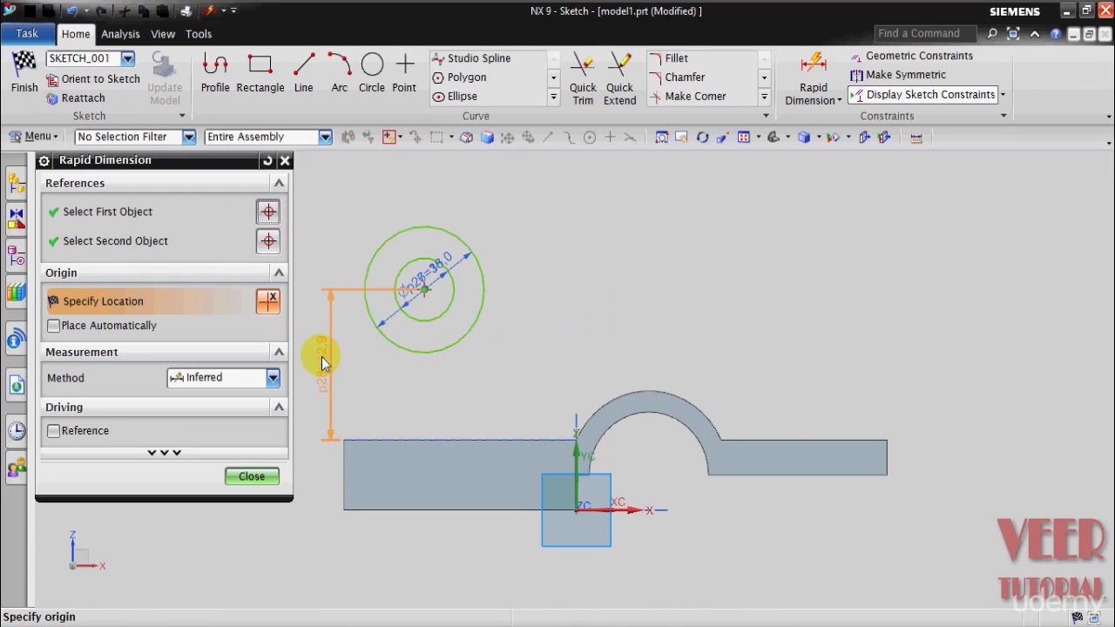
pyautogui.click(317, 361)
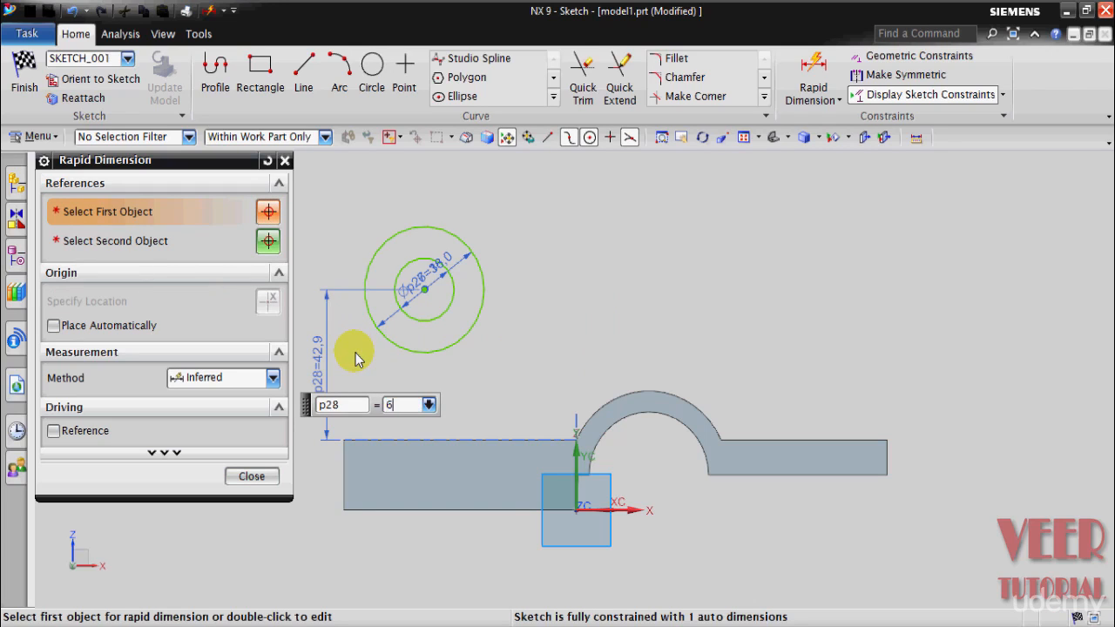
pyautogui.write('62')
pyautogui.press('Return')
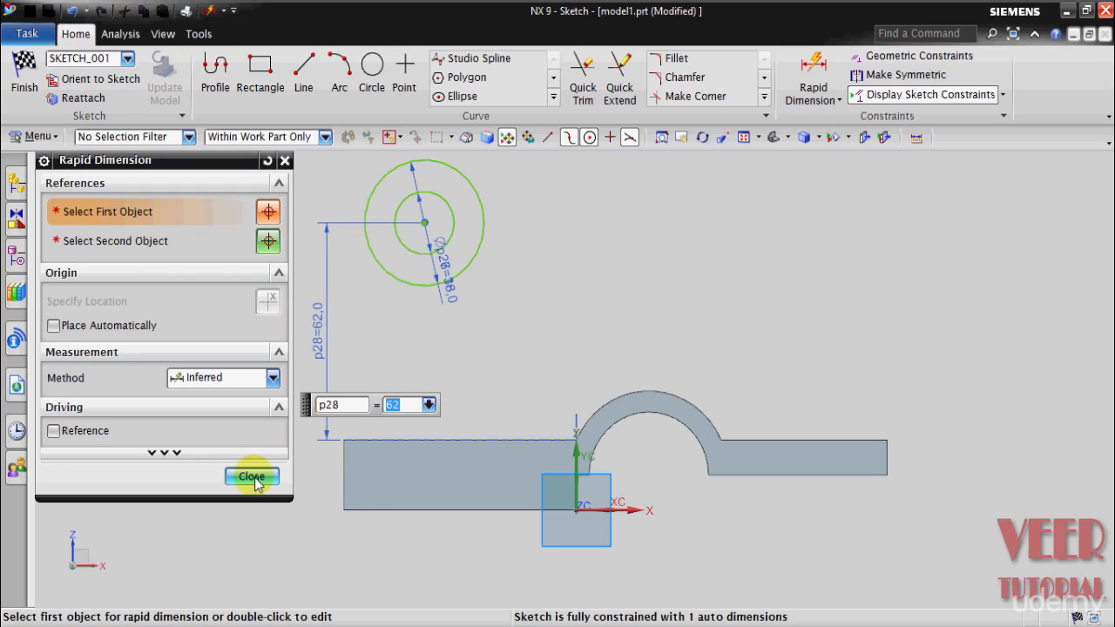
# Dimension the circles' centre 36 mm horizontally from the thick block's outer end edge.
pyautogui.scroll(-1, 505, 515)
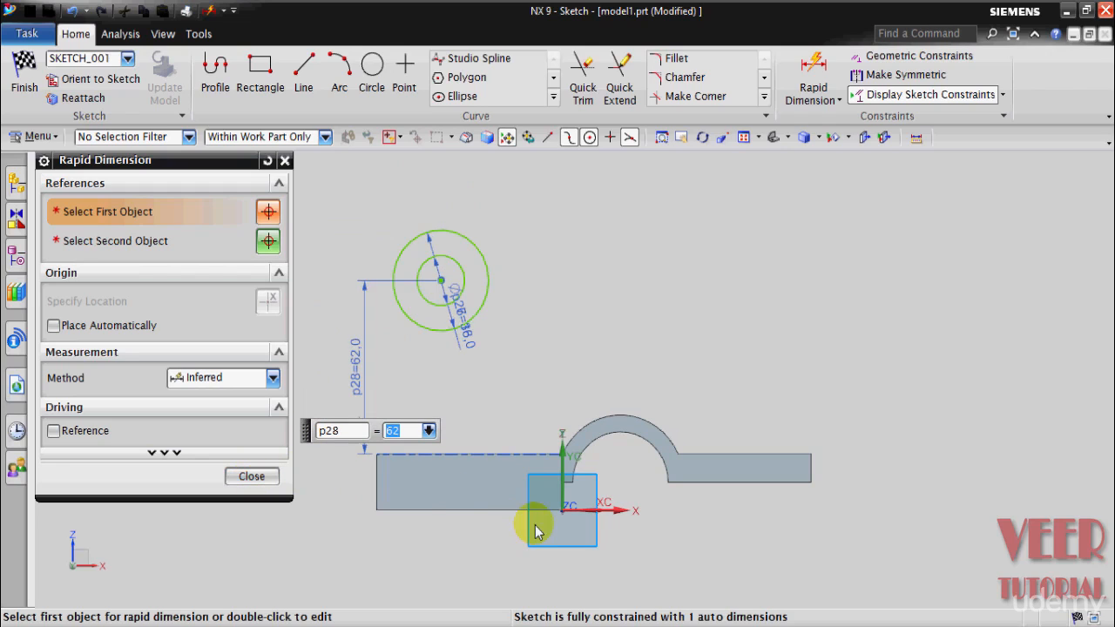
pyautogui.click(376, 491)
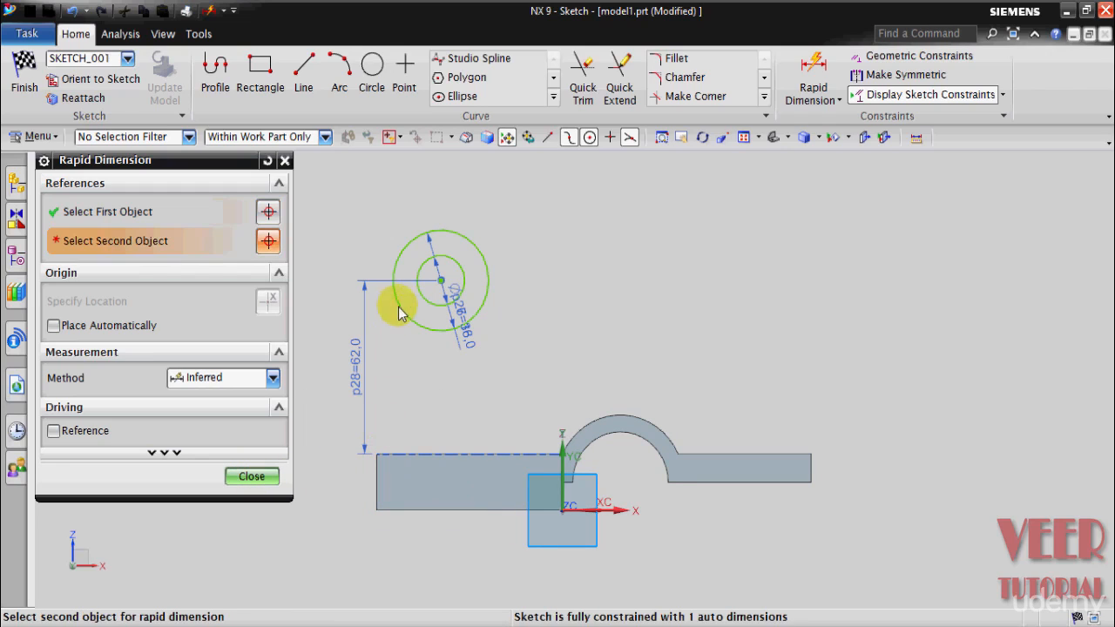
pyautogui.click(440, 280)
pyautogui.click(405, 185)
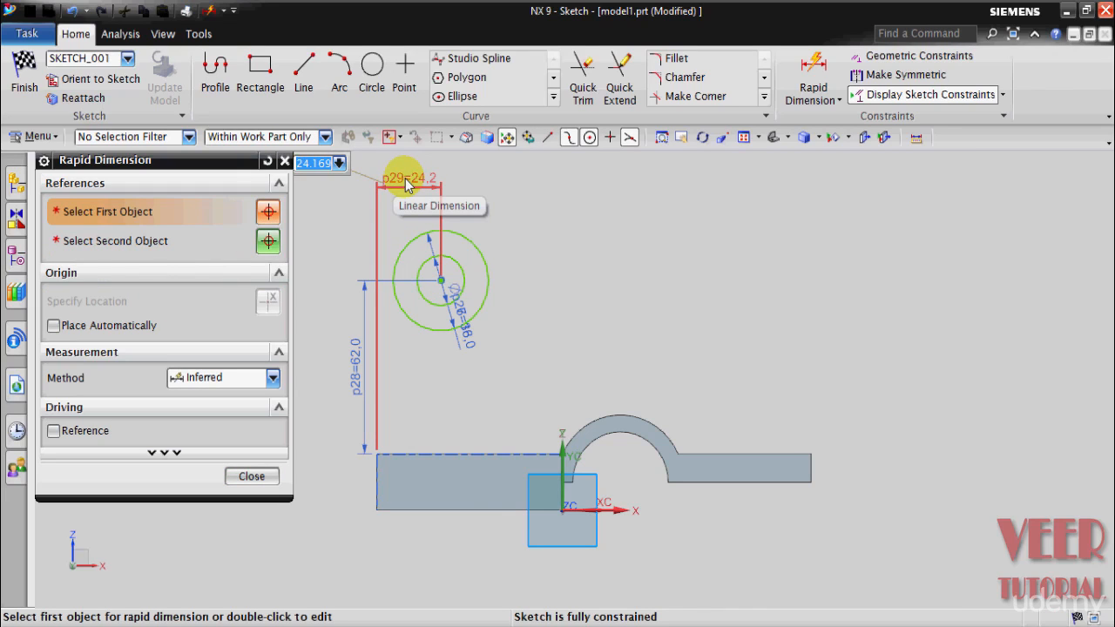
pyautogui.press('Return')
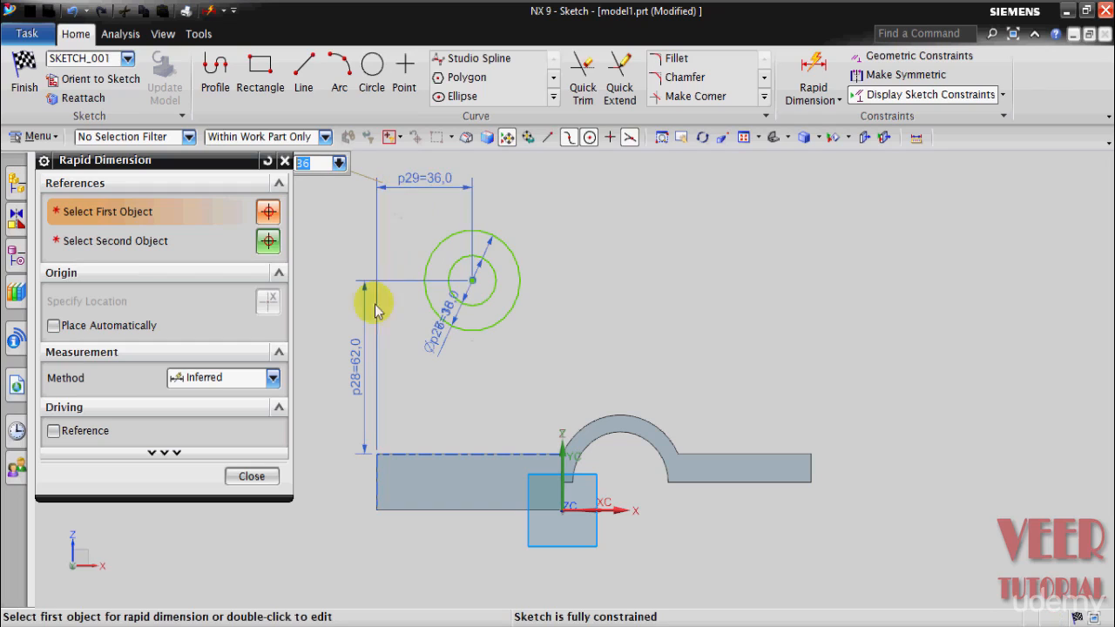
pyautogui.click(252, 475)
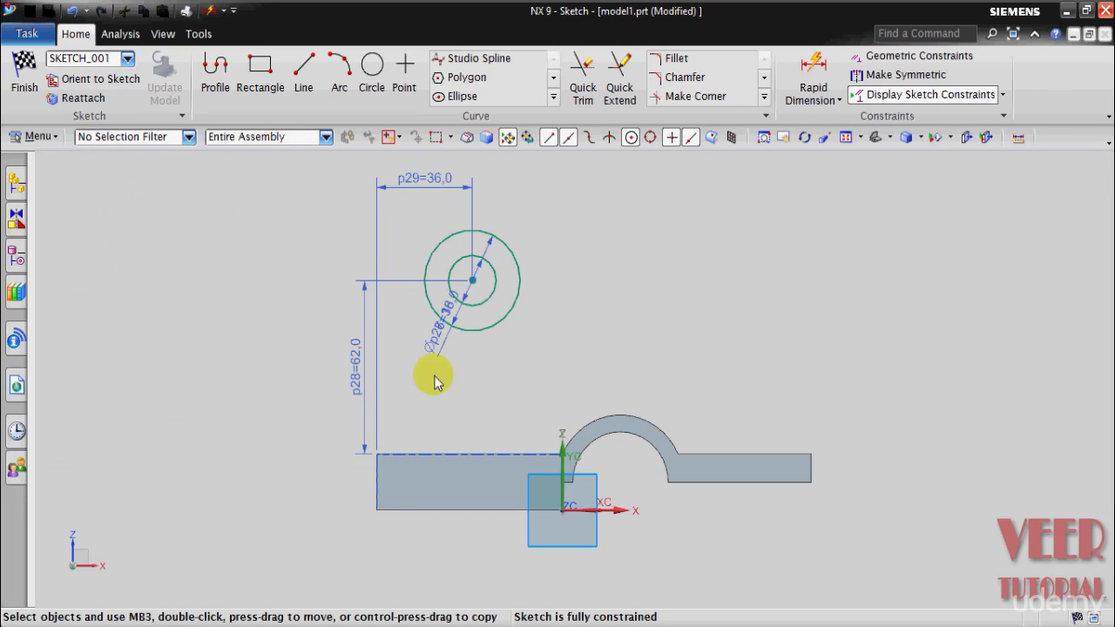
# Finish the sketch and extrude the ring profile from a start distance of -18 mm to an end distance of 18 mm.
pyautogui.click(26, 87)
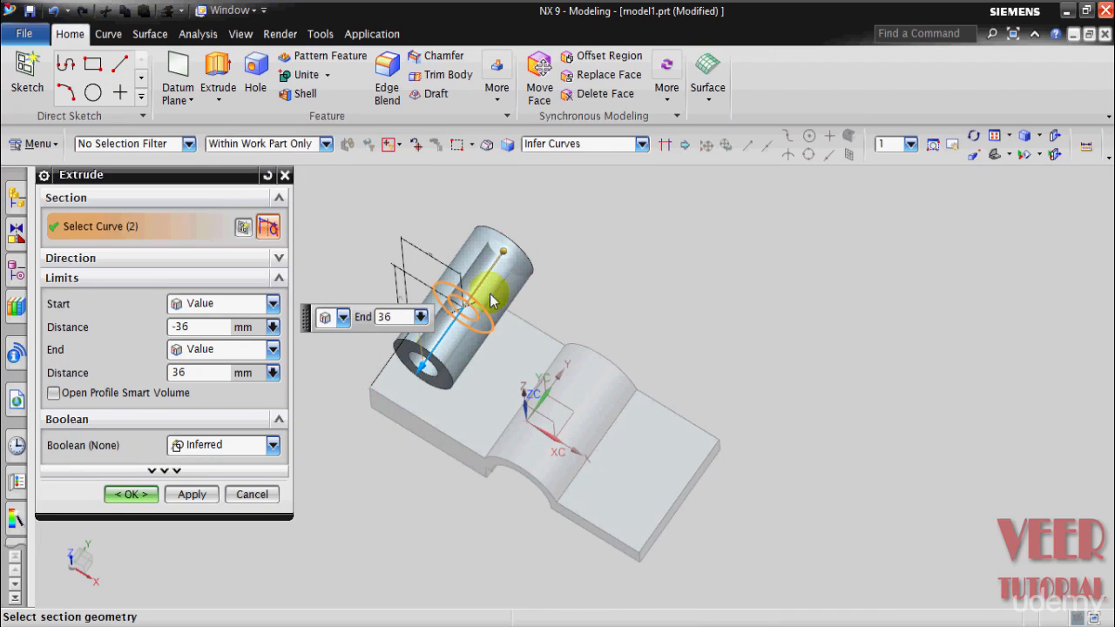
pyautogui.moveTo(202, 334); pyautogui.dragTo(99, 327)
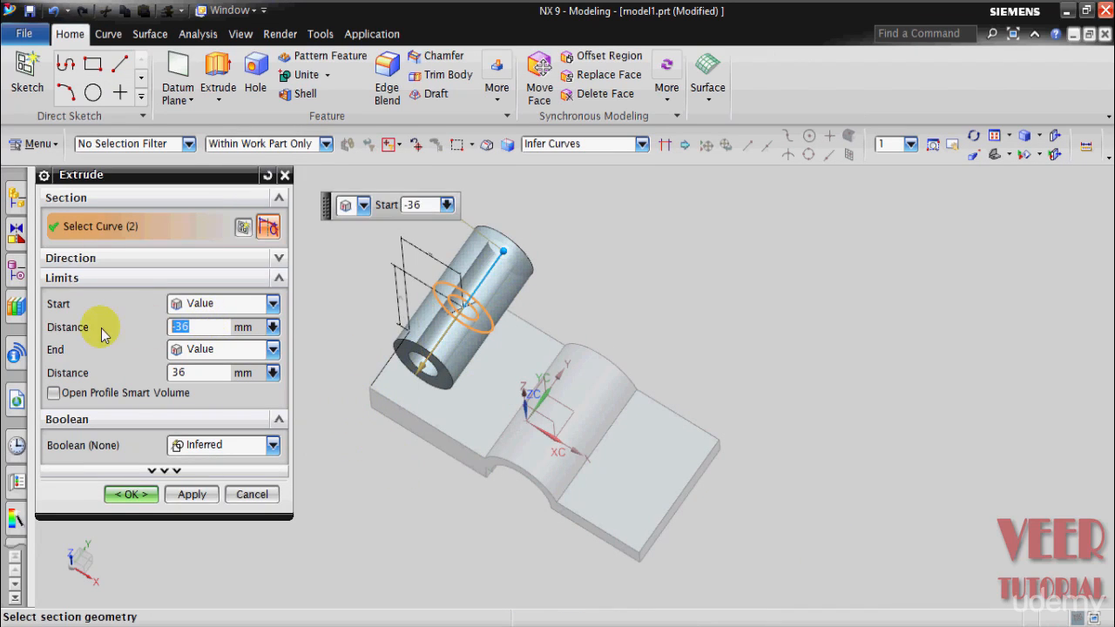
pyautogui.write('-18')
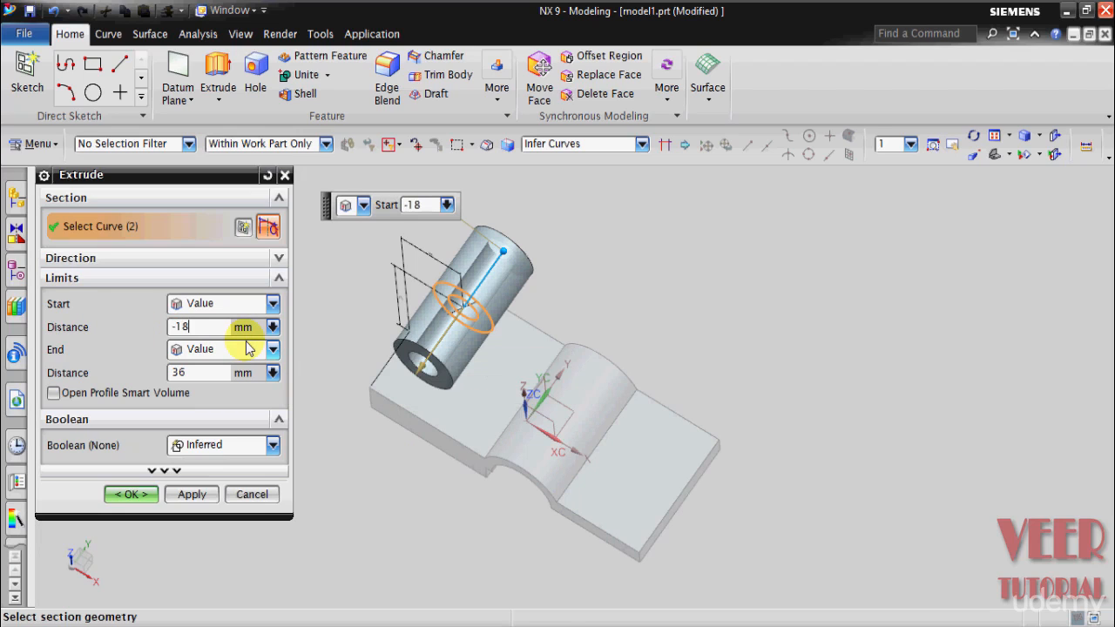
pyautogui.press('Tab')
pyautogui.press('Tab')
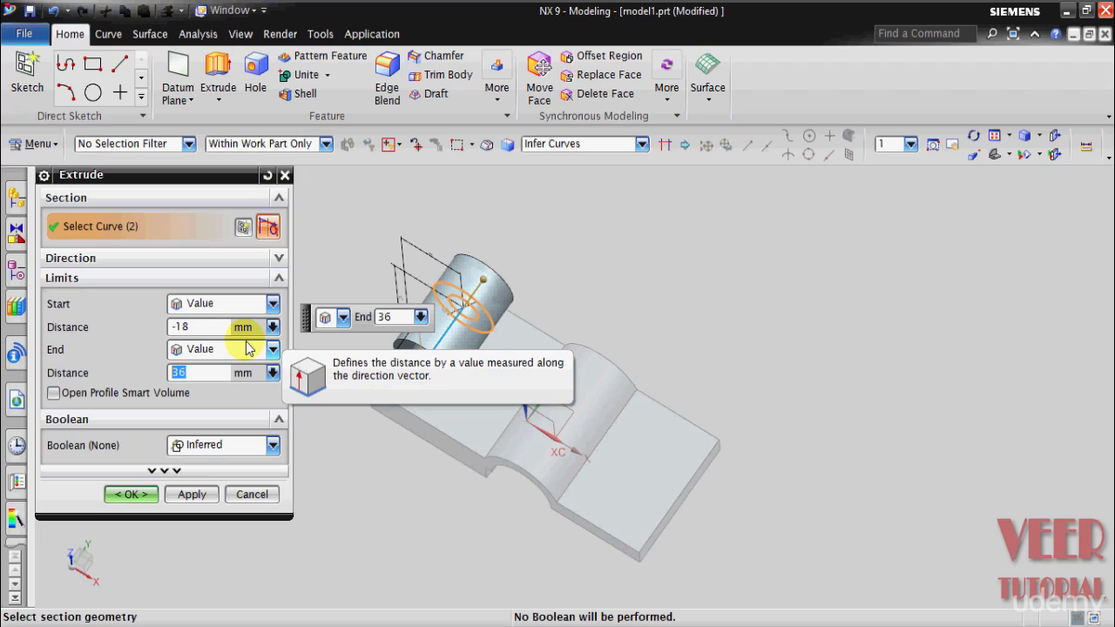
pyautogui.write('18')
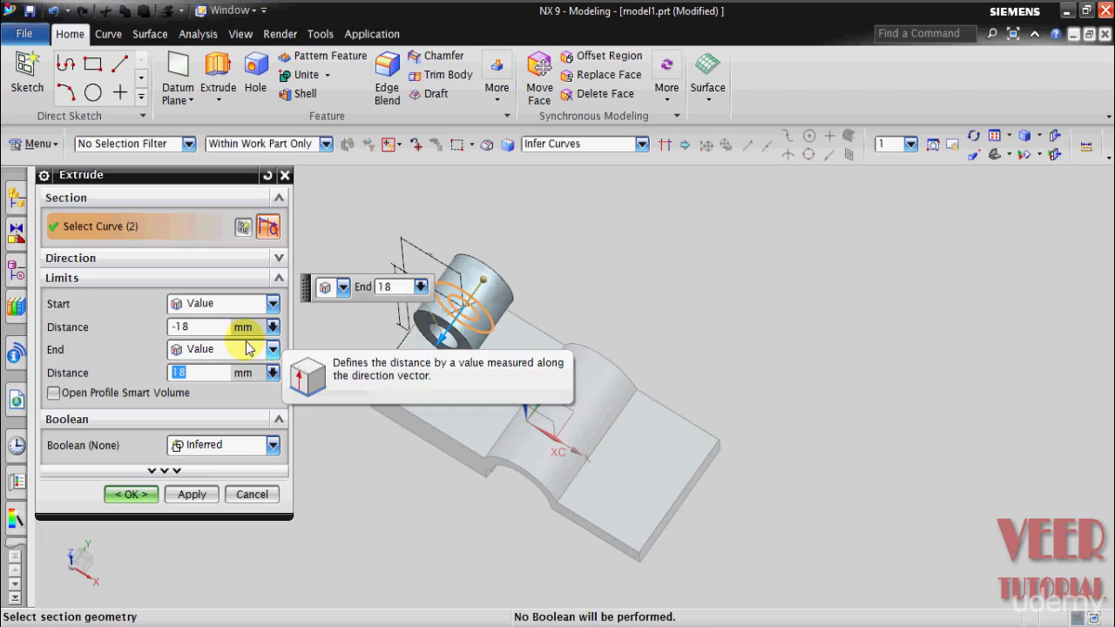
pyautogui.click(129, 494)
pyautogui.moveTo(287, 514); pyautogui.dragTo(302, 489, button='middle')
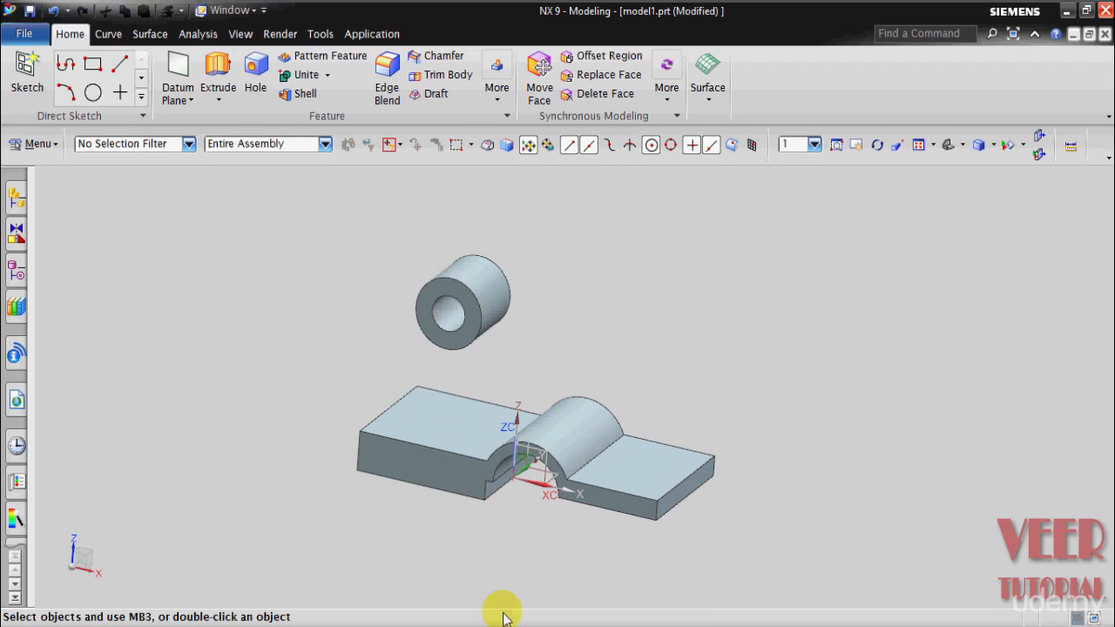
# Switch to model31.prt and examine the web and rib that connect the bored boss to the base.
pyautogui.moveTo(503, 610)
pyautogui.click(515, 576)
pyautogui.scroll(3, 581, 348)
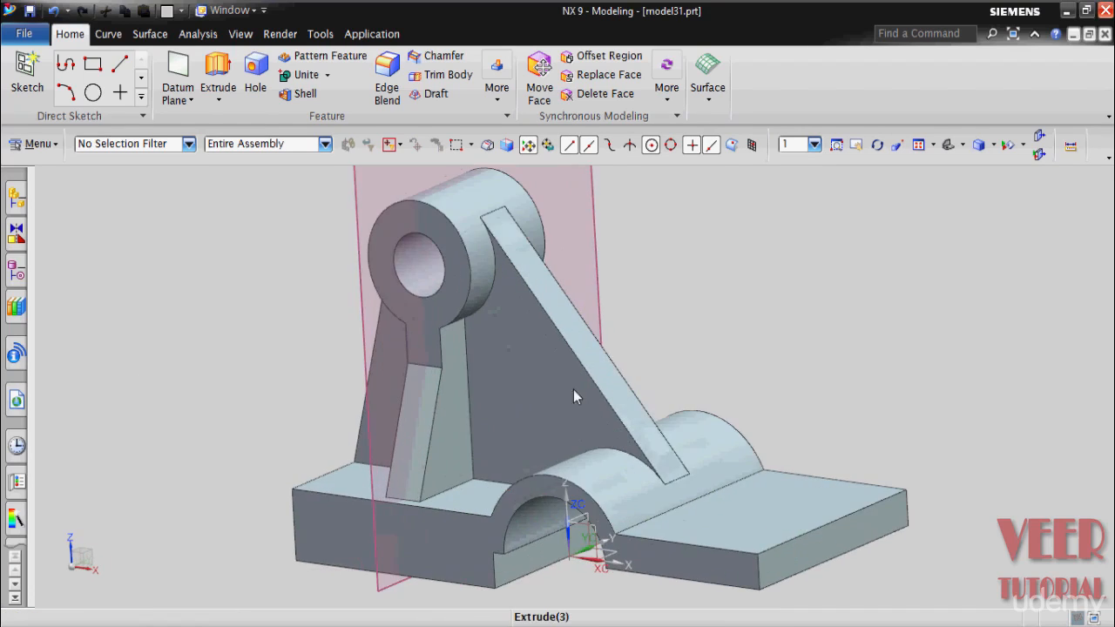
pyautogui.scroll(-2, 757, 382)
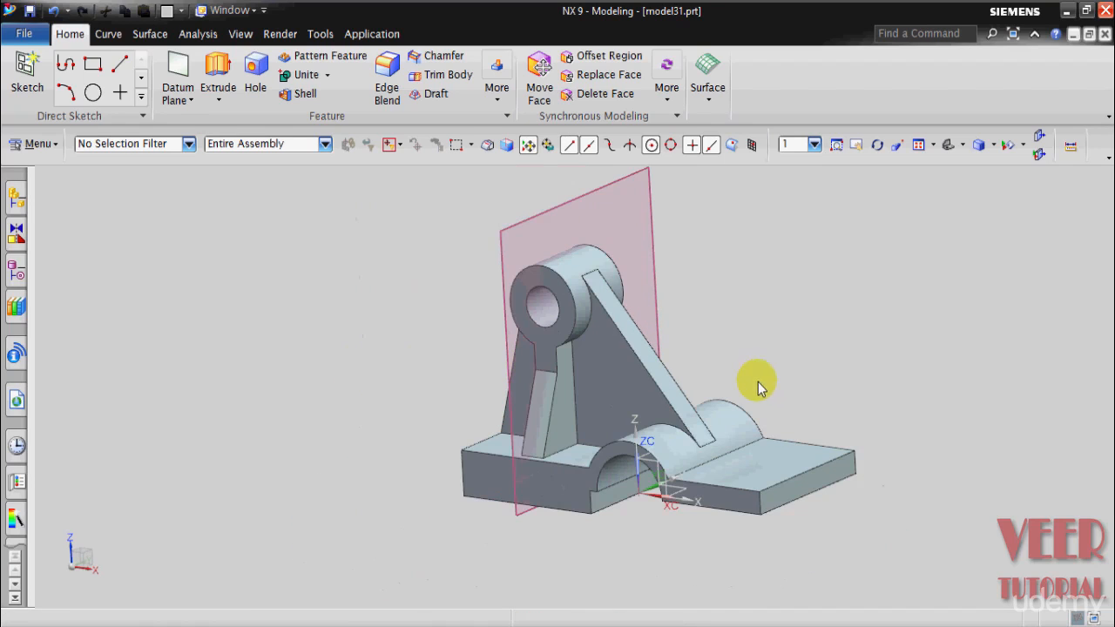
pyautogui.moveTo(801, 377); pyautogui.dragTo(841, 373, button='middle')
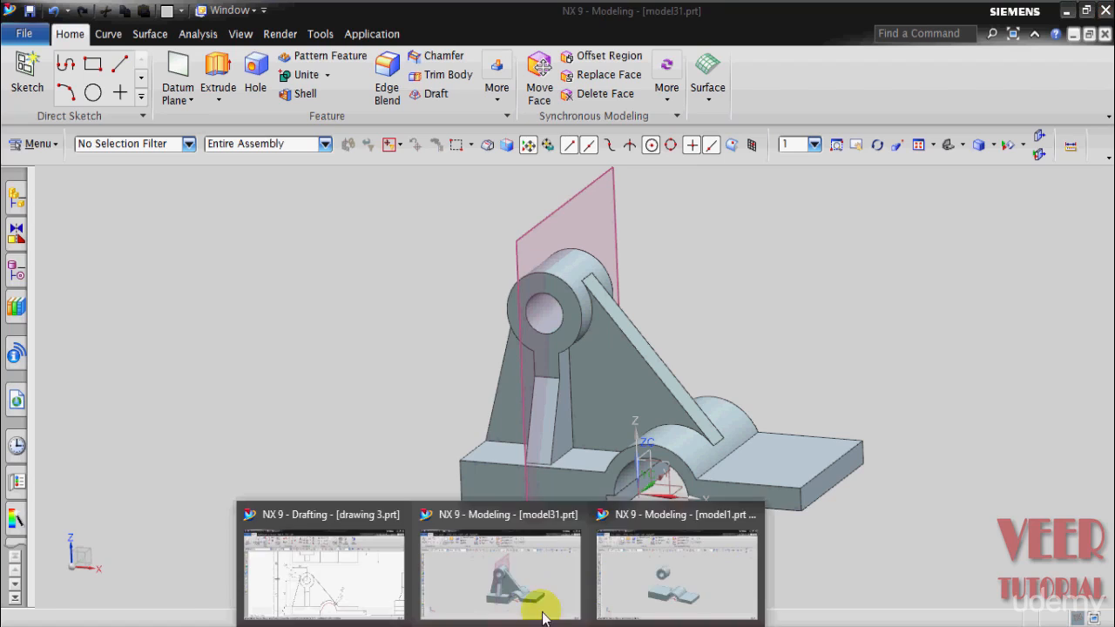
# Switch back to model1.prt and start an Extrude section sketch on the XZ plane of the datum coordinate system.
pyautogui.click(661, 570)
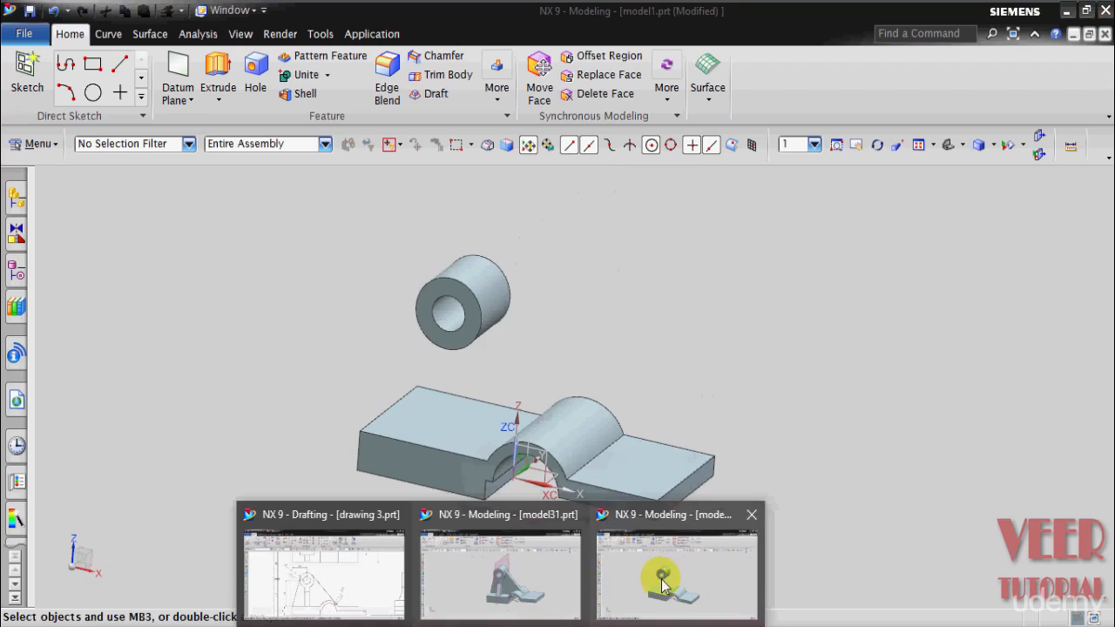
pyautogui.click(217, 99)
pyautogui.click(219, 118)
pyautogui.moveTo(662, 334); pyautogui.dragTo(698, 400, button='middle')
pyautogui.scroll(-5, 631, 421)
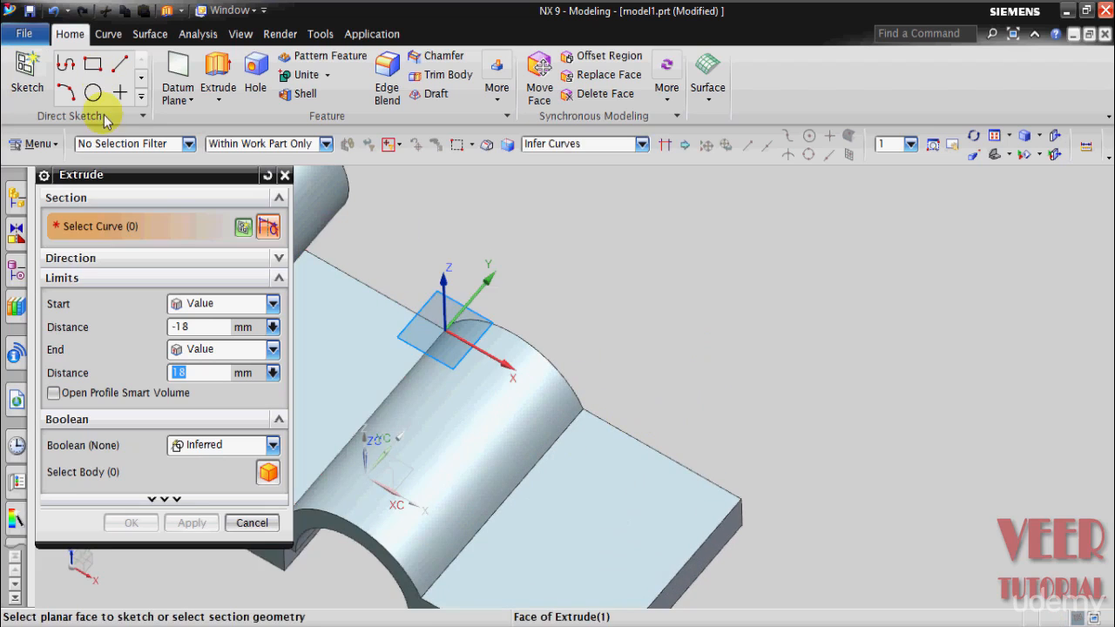
pyautogui.click(245, 230)
pyautogui.scroll(2, 785, 378)
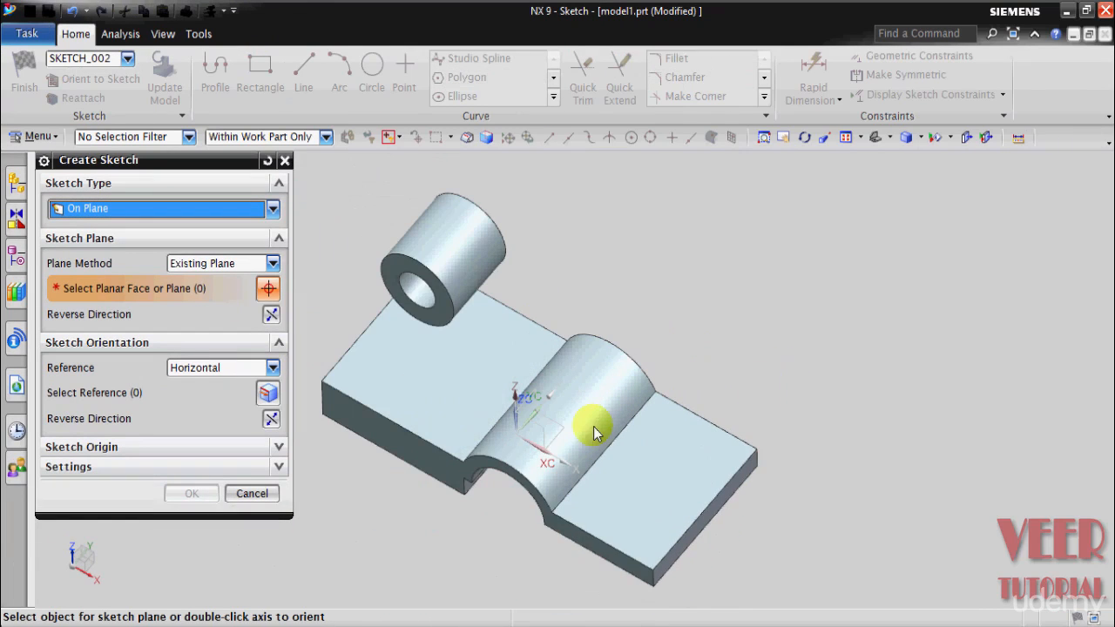
pyautogui.scroll(-1, 593, 426)
pyautogui.click(516, 433)
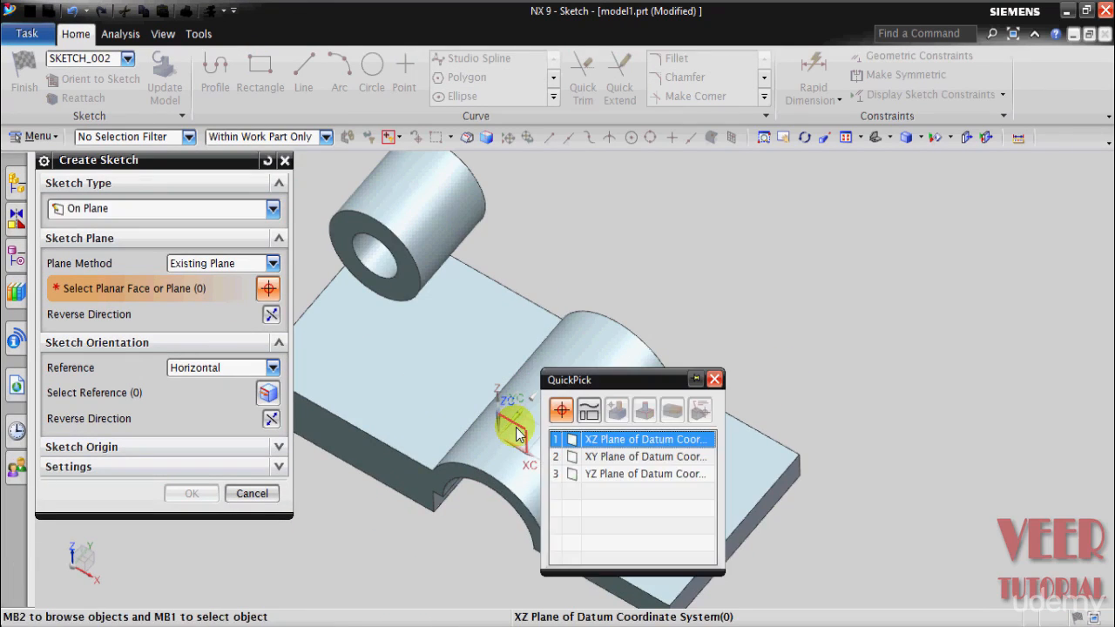
pyautogui.click(592, 440)
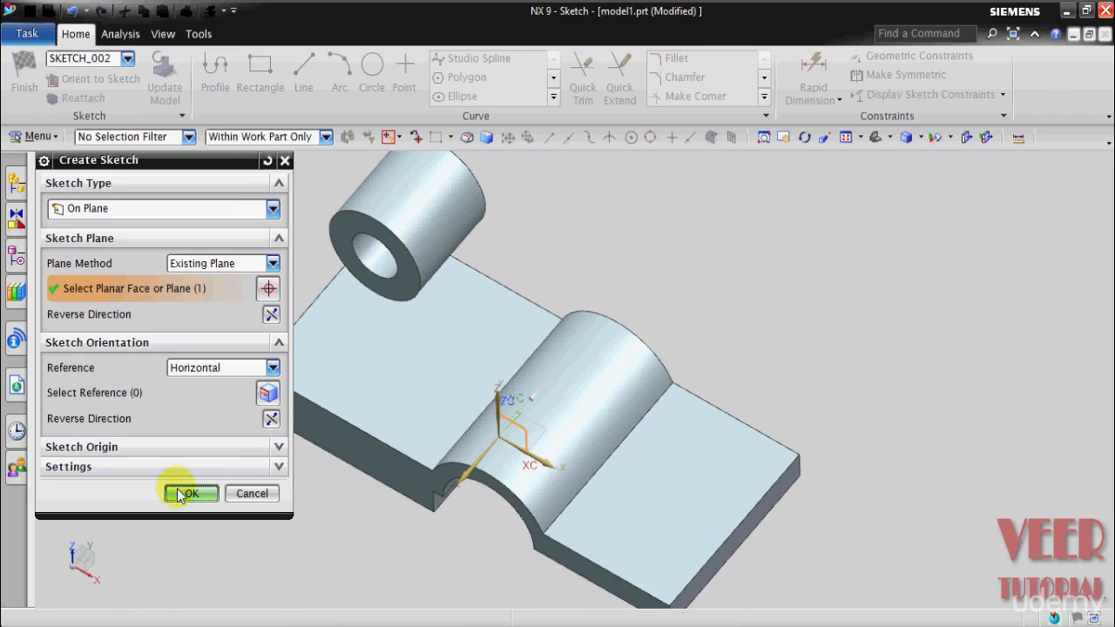
pyautogui.click(183, 492)
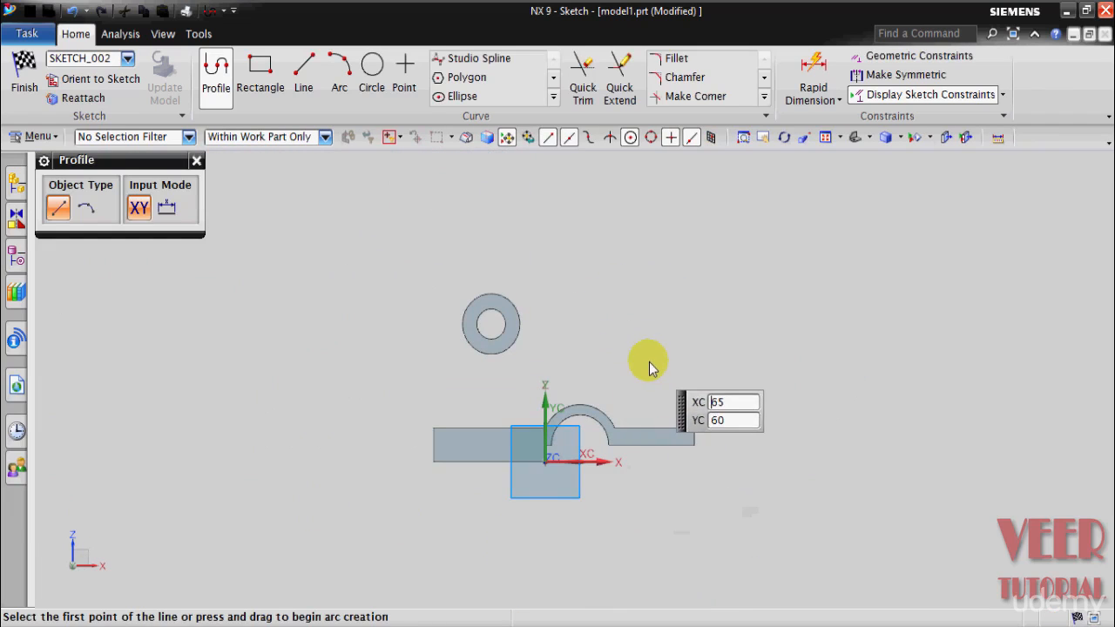
# Draw a line from the thick base block's upper outer corner, tangent to the boss's outer circle.
pyautogui.scroll(1, 642, 362)
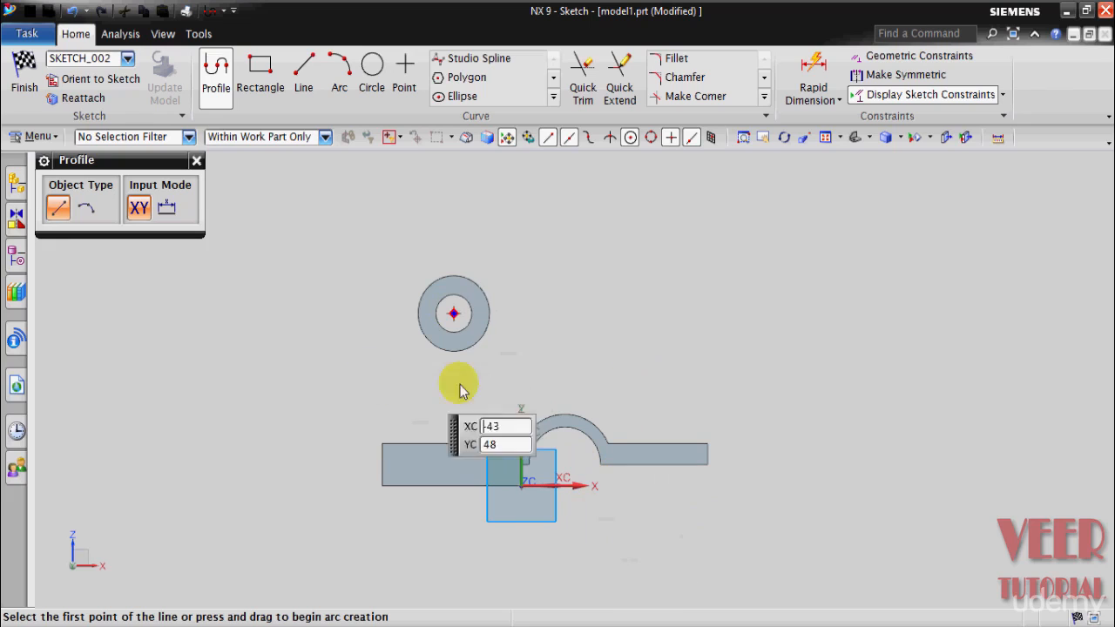
pyautogui.click(300, 85)
pyautogui.scroll(2, 381, 283)
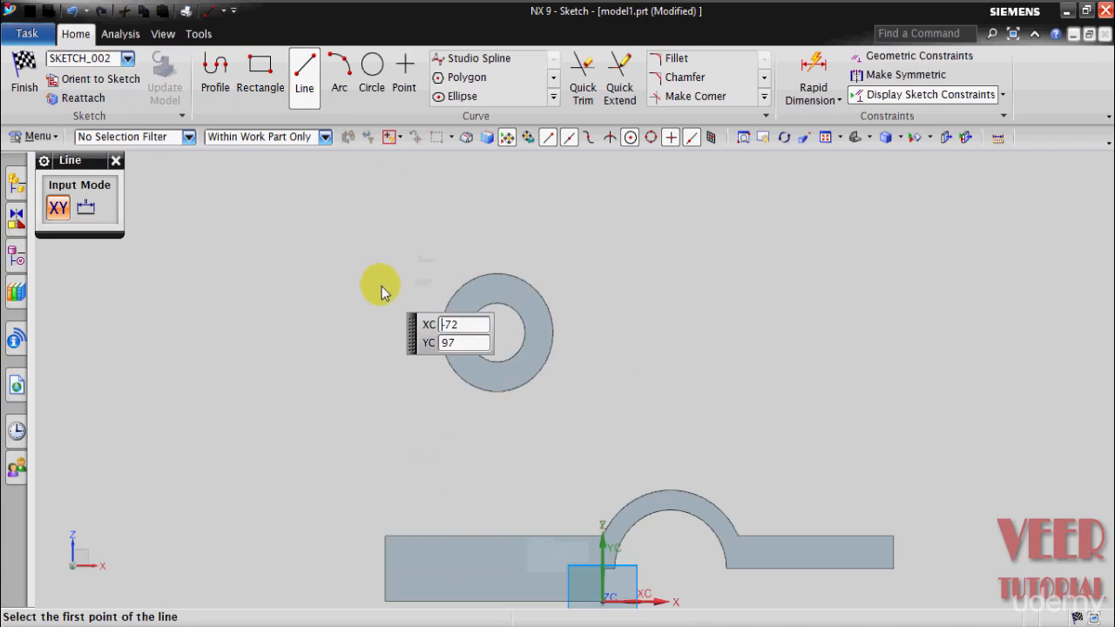
pyautogui.click(385, 533)
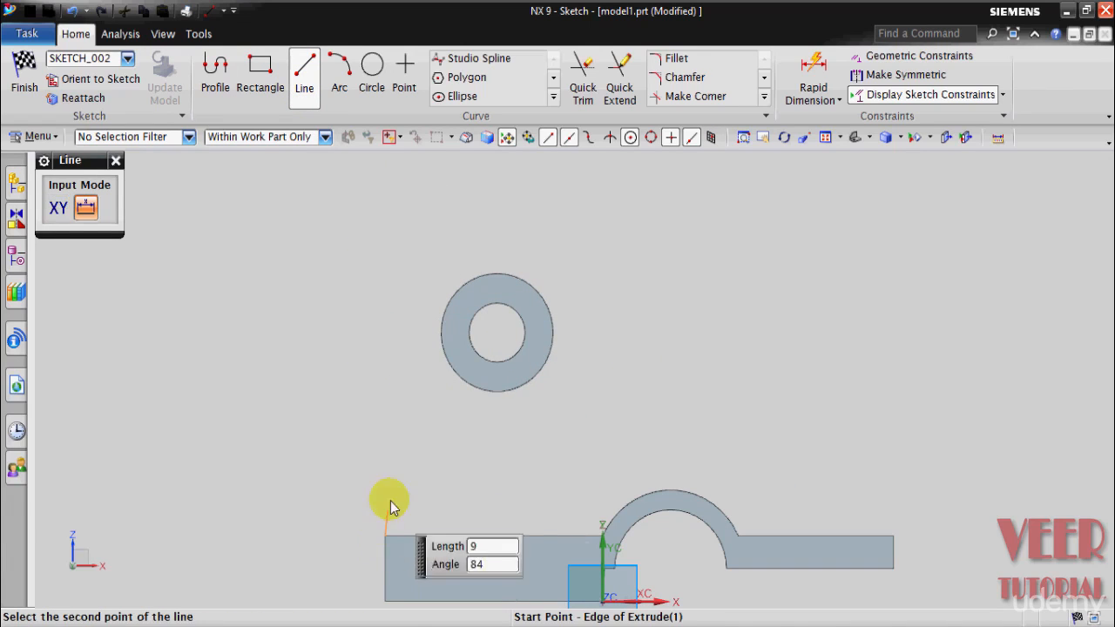
pyautogui.click(448, 298)
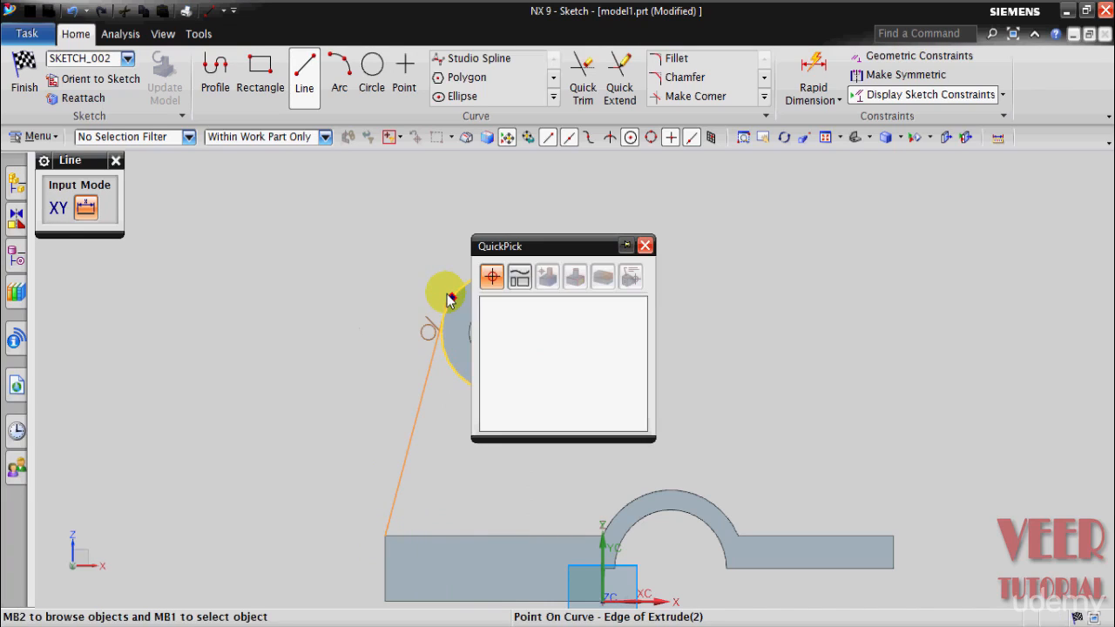
pyautogui.click(555, 306)
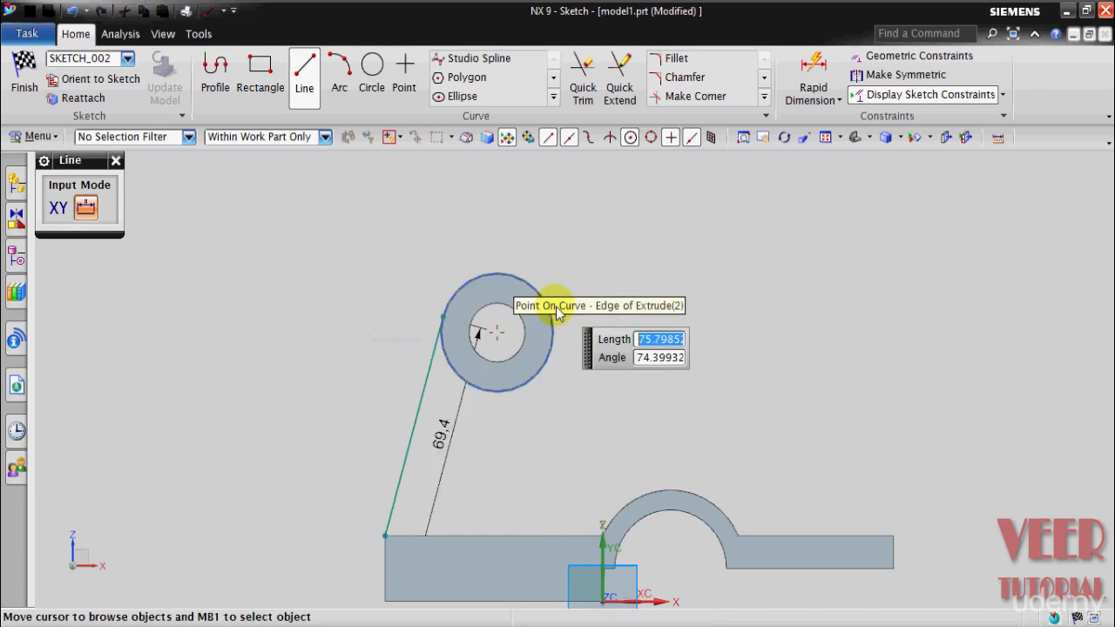
# Draw a second line from the boss's outer circle down to the base arch's outer arc, tangent to both curves.
pyautogui.scroll(-1, 609, 297)
pyautogui.scroll(-1, 609, 297)
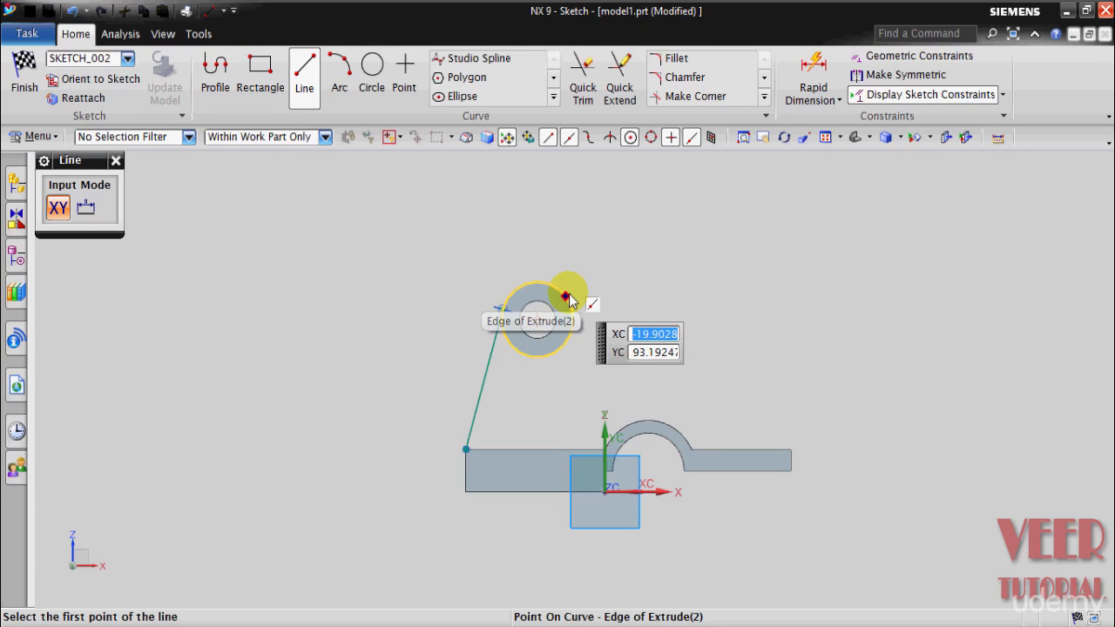
pyautogui.click(570, 300)
pyautogui.click(705, 307)
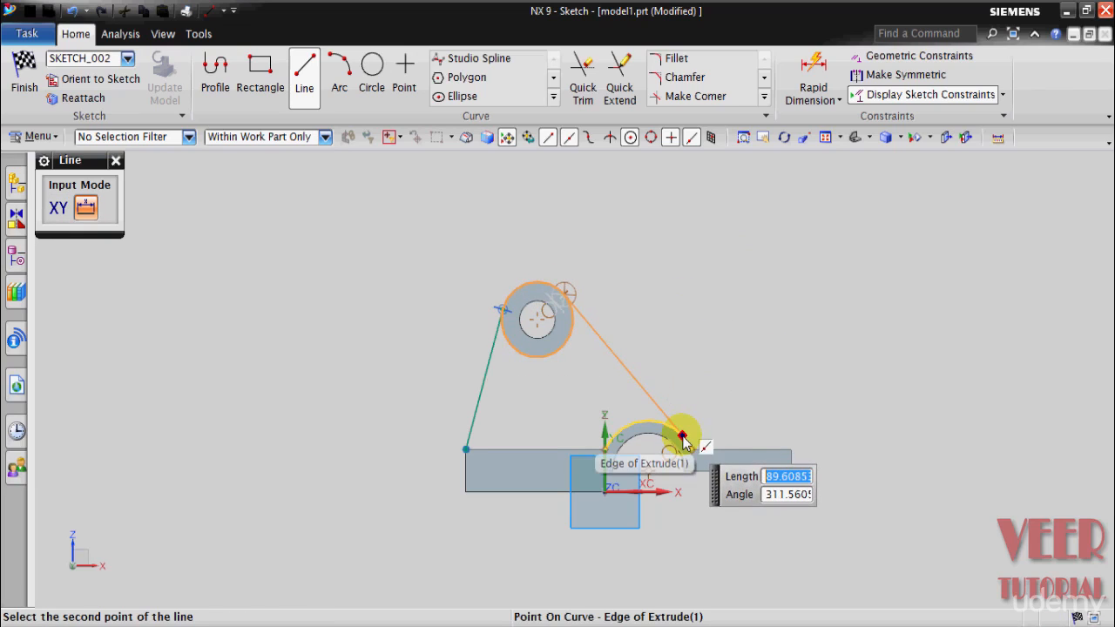
pyautogui.scroll(1, 684, 442)
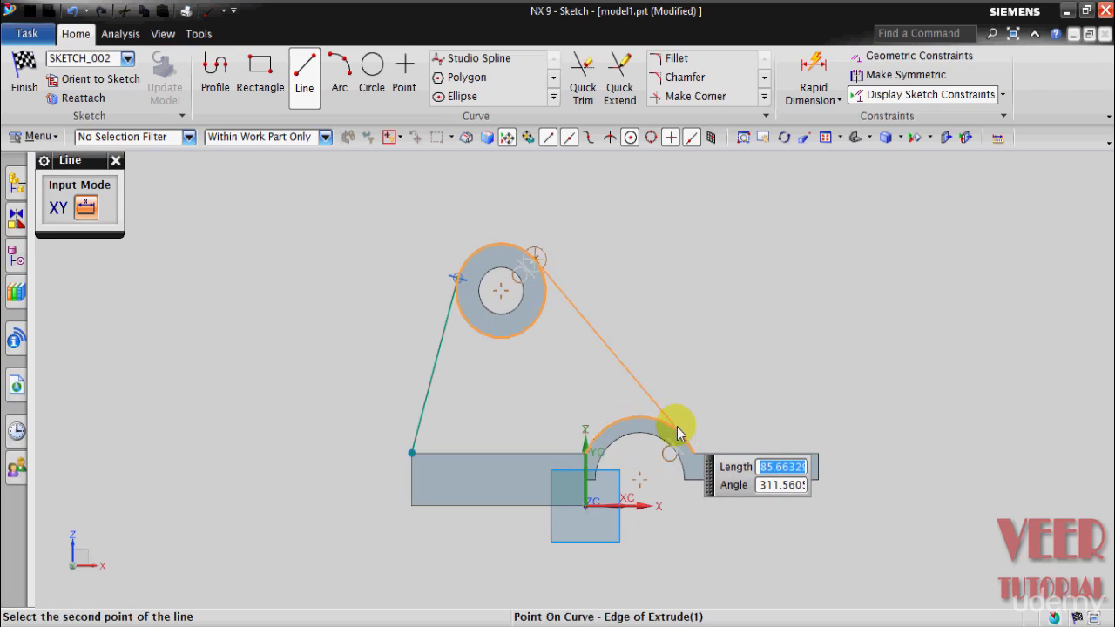
pyautogui.click(680, 432)
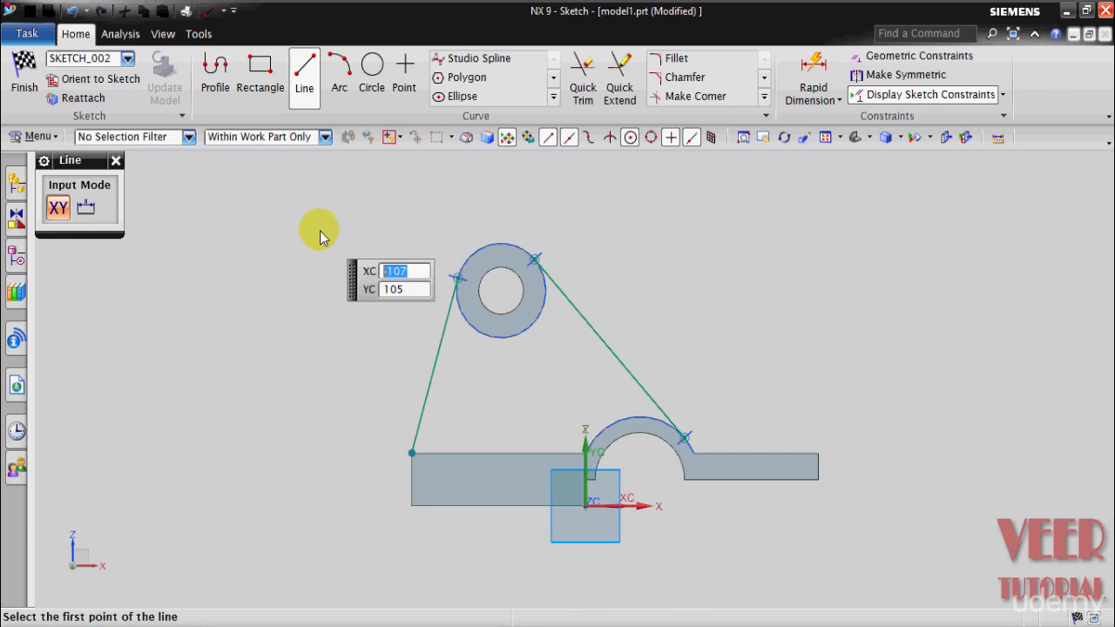
pyautogui.press('Escape')
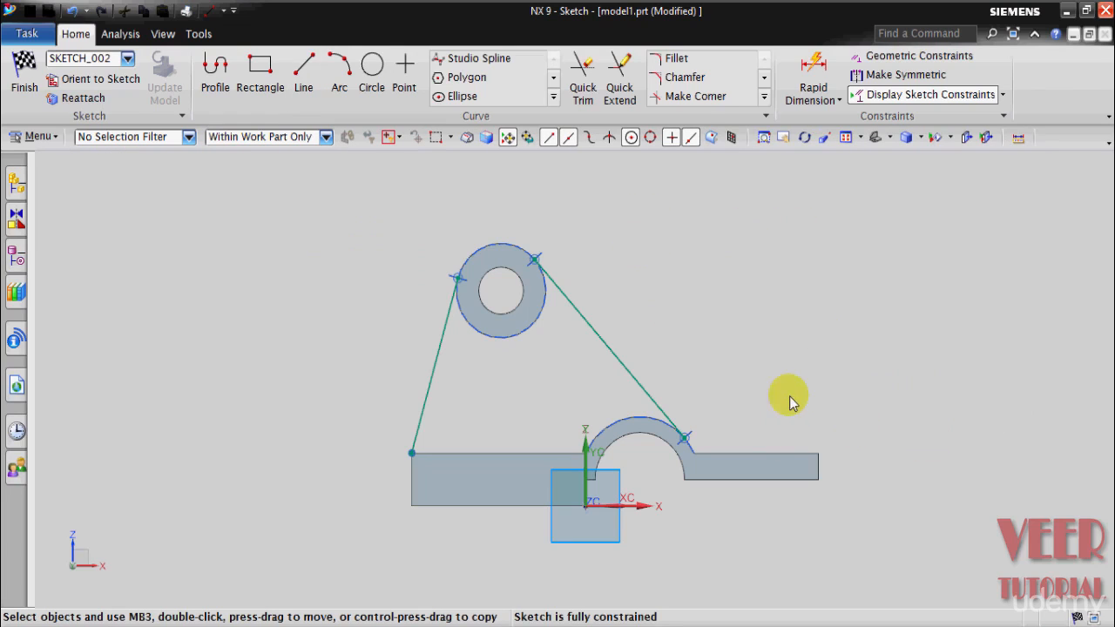
# Project the boss's outer circle, the thick block's upper edge and the arch's outer arc into the sketch.
pyautogui.scroll(1, 941, 357)
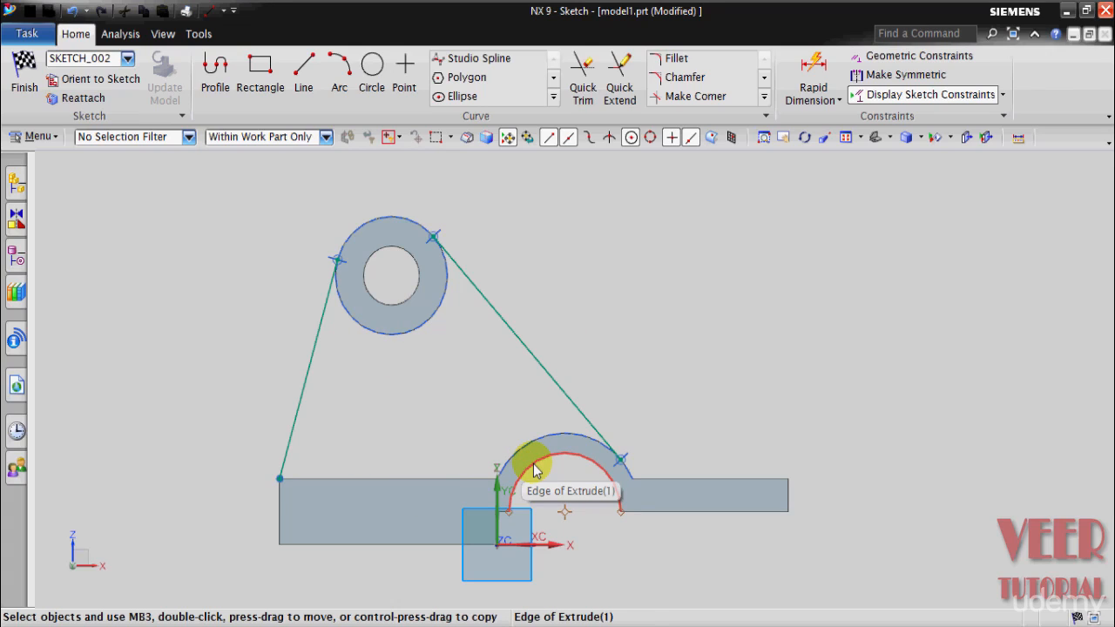
pyautogui.click(552, 96)
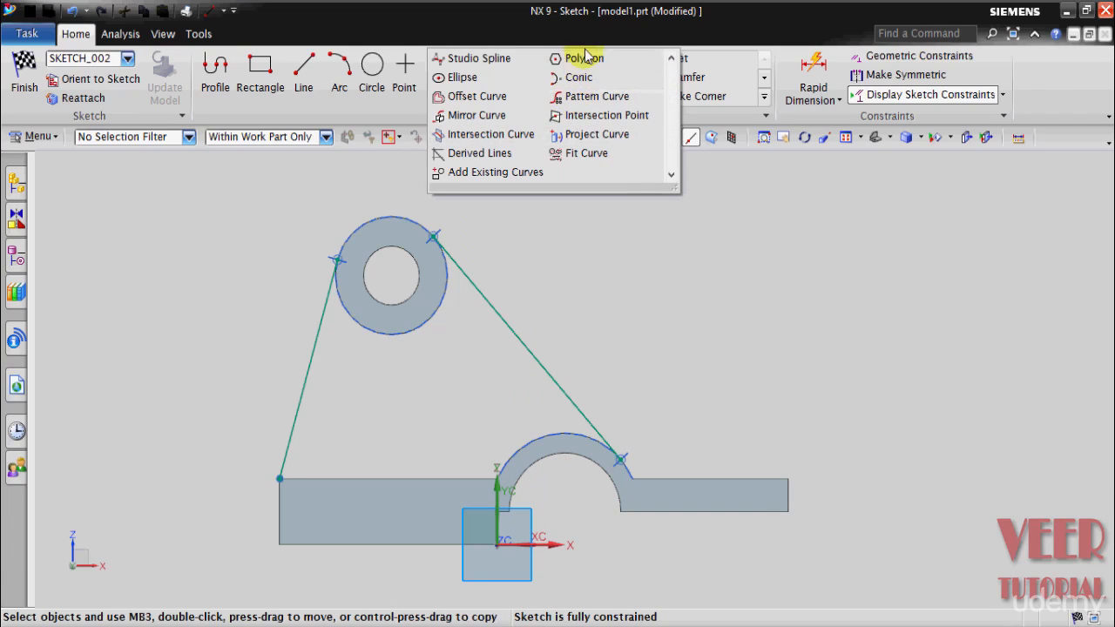
pyautogui.click(596, 134)
pyautogui.moveTo(196, 183); pyautogui.dragTo(883, 220)
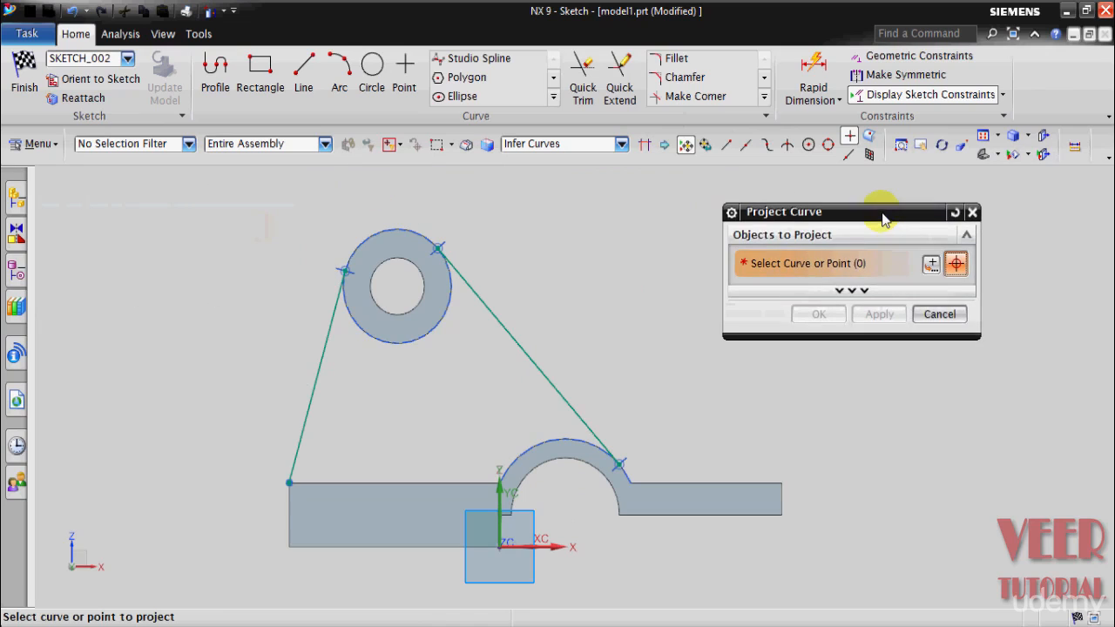
pyautogui.click(413, 341)
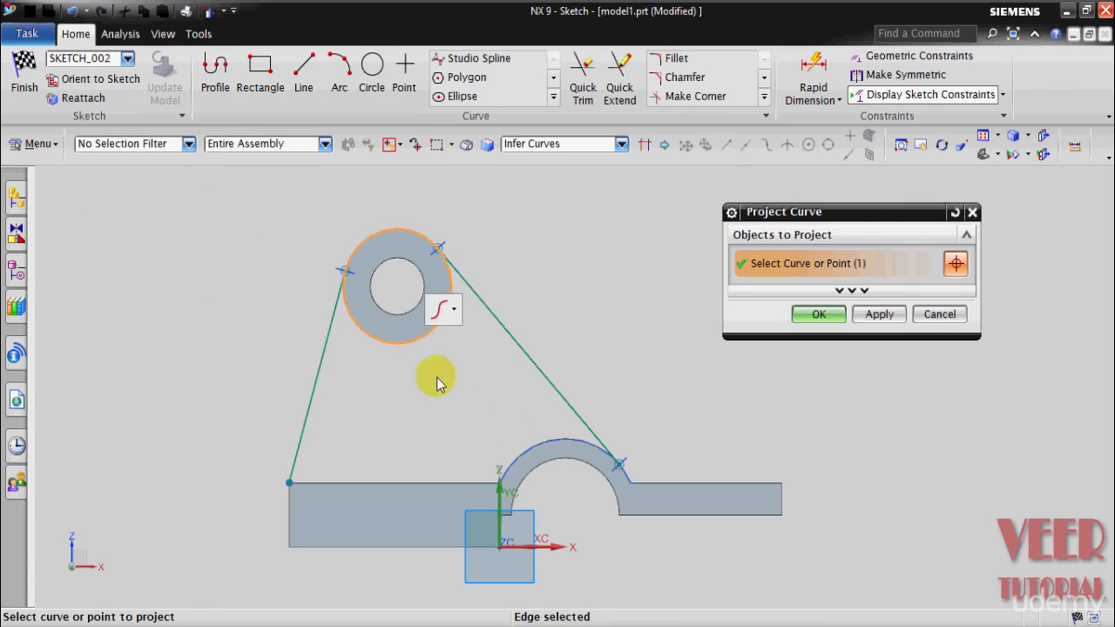
pyautogui.click(397, 481)
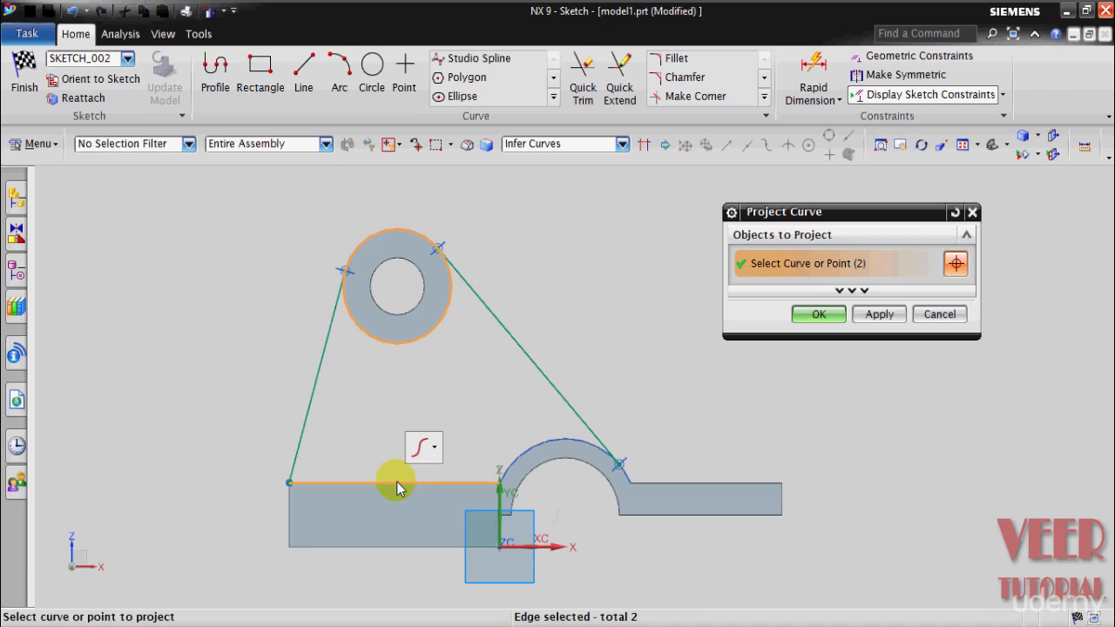
pyautogui.click(562, 450)
pyautogui.click(811, 317)
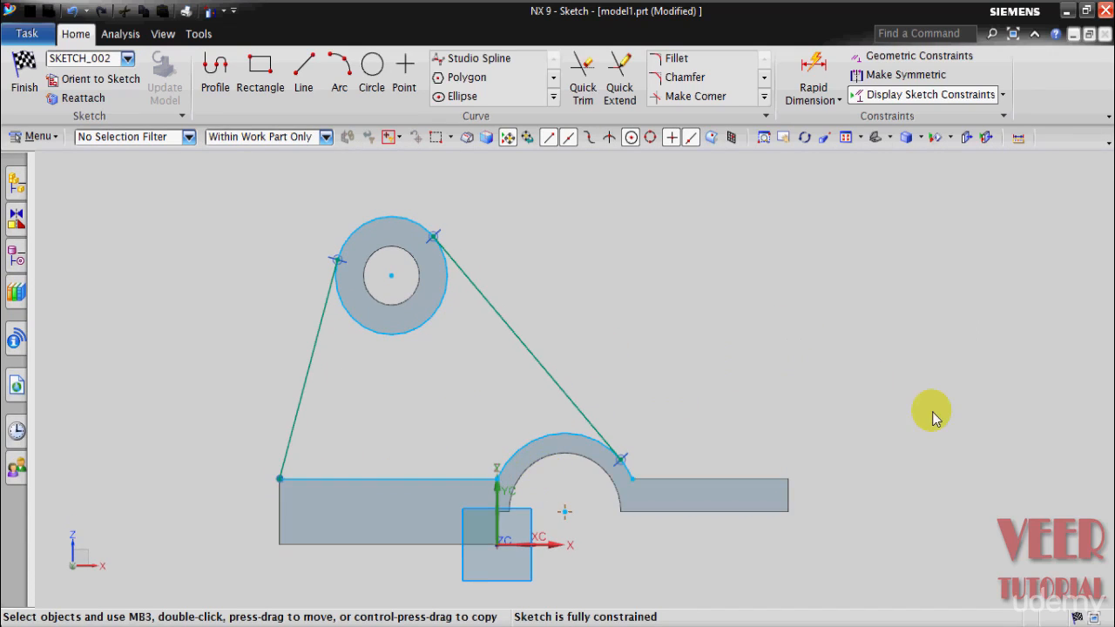
# Trim away the projected circle's upper arc between the two tangent lines and the arch segment beyond the sloping line's end.
pyautogui.scroll(-1, 929, 410)
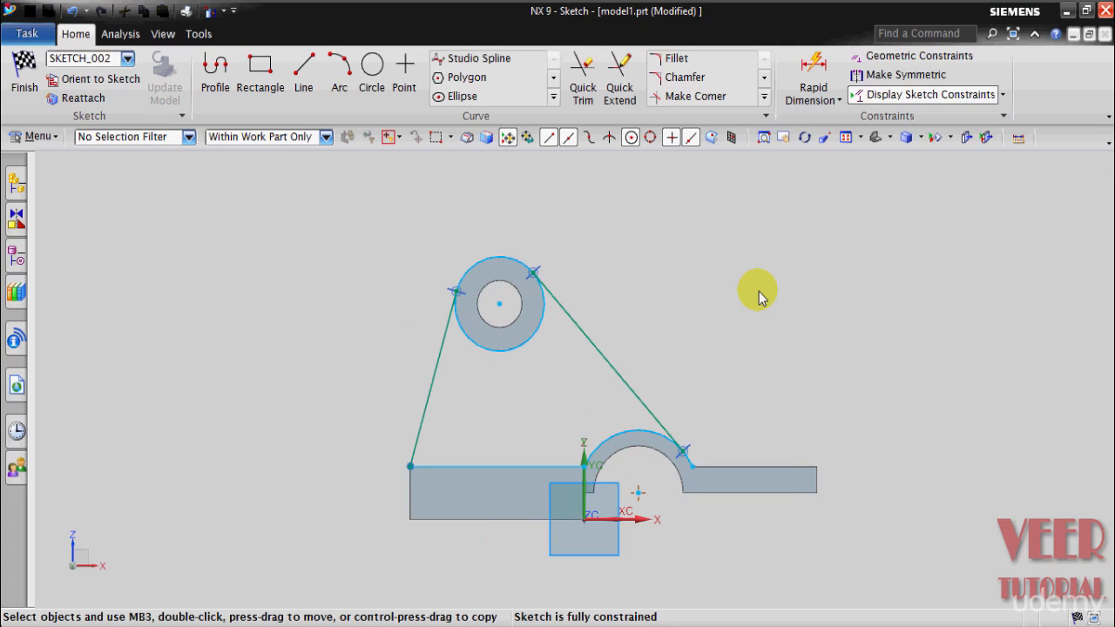
pyautogui.click(581, 77)
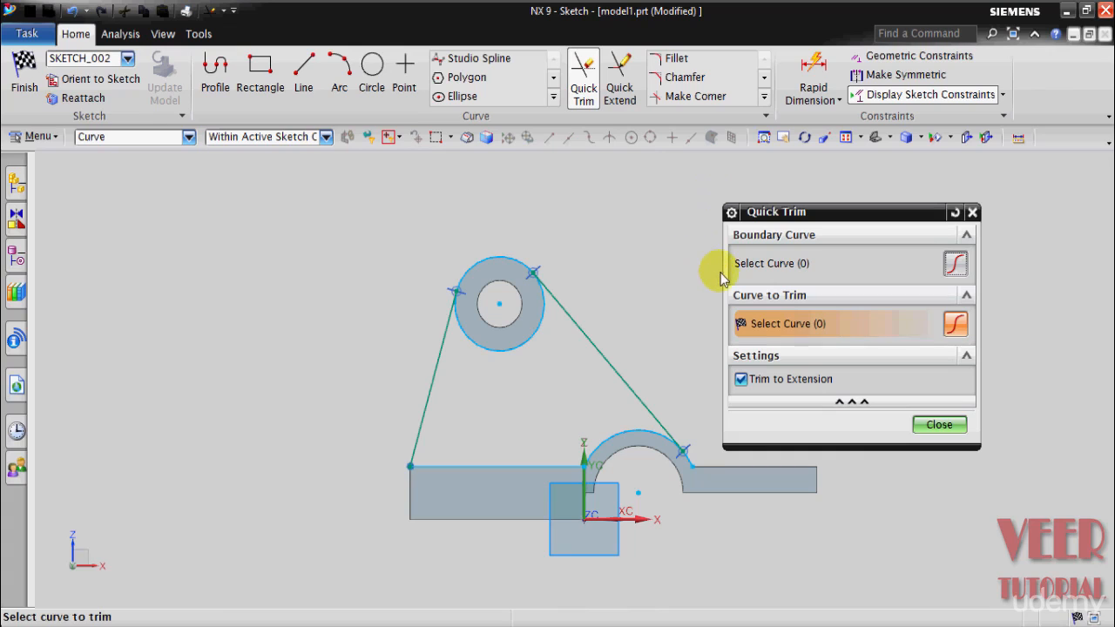
pyautogui.scroll(1, 552, 264)
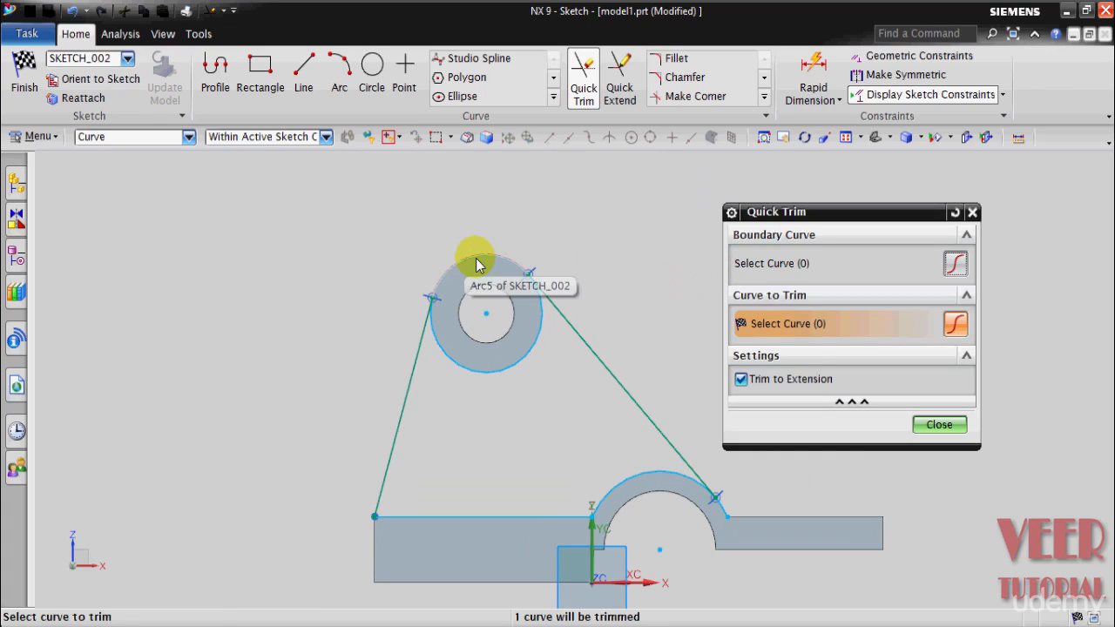
pyautogui.scroll(3, 547, 251)
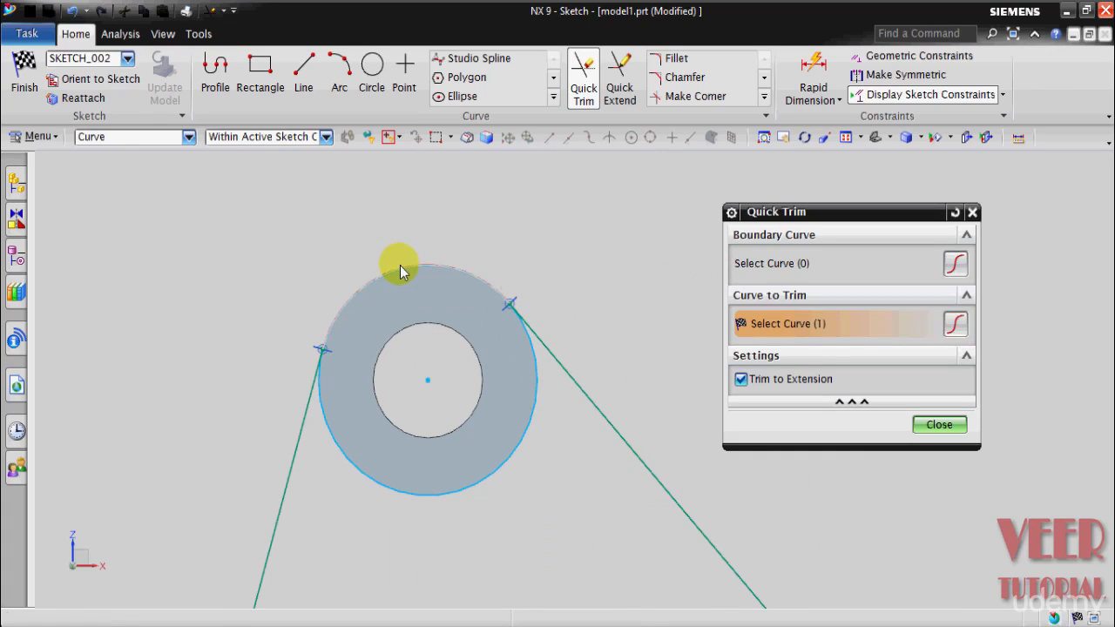
pyautogui.scroll(-3, 518, 222)
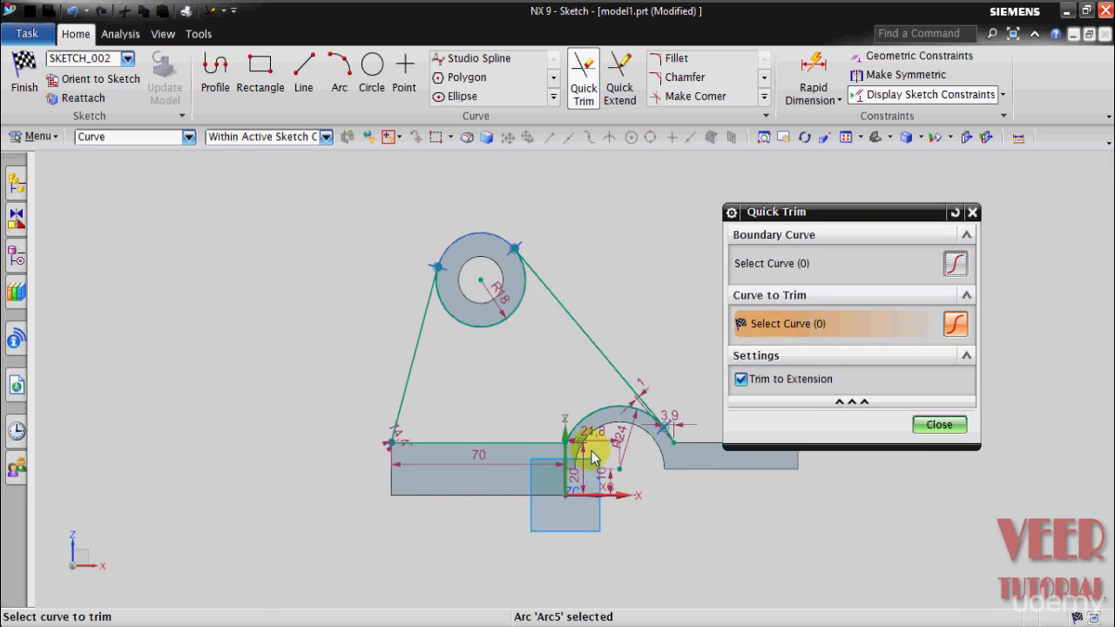
pyautogui.scroll(6, 642, 442)
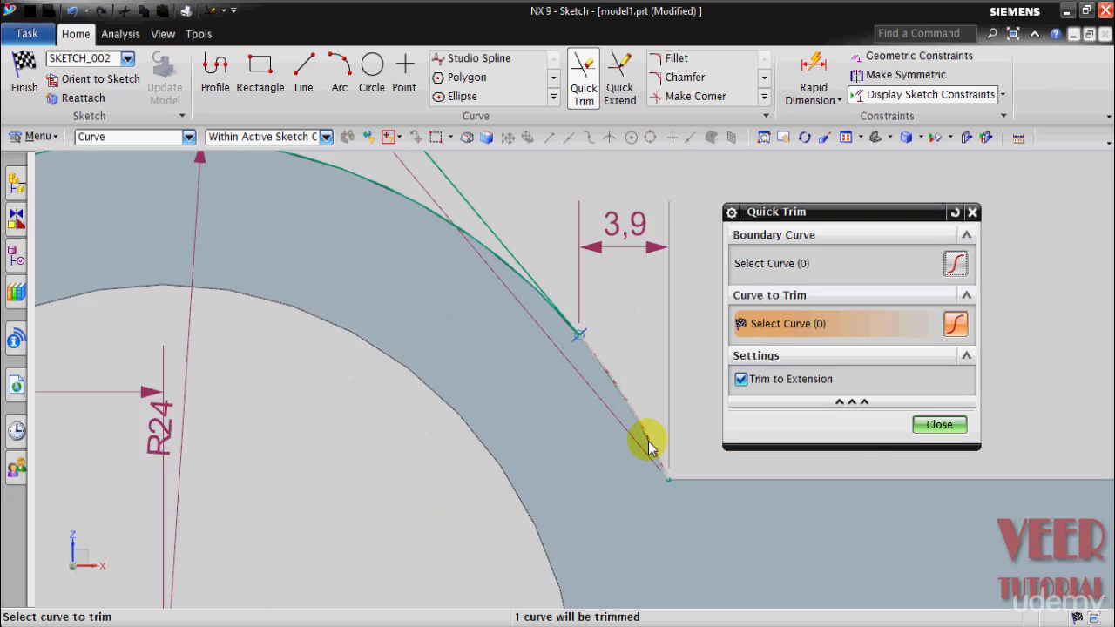
pyautogui.scroll(2, 649, 446)
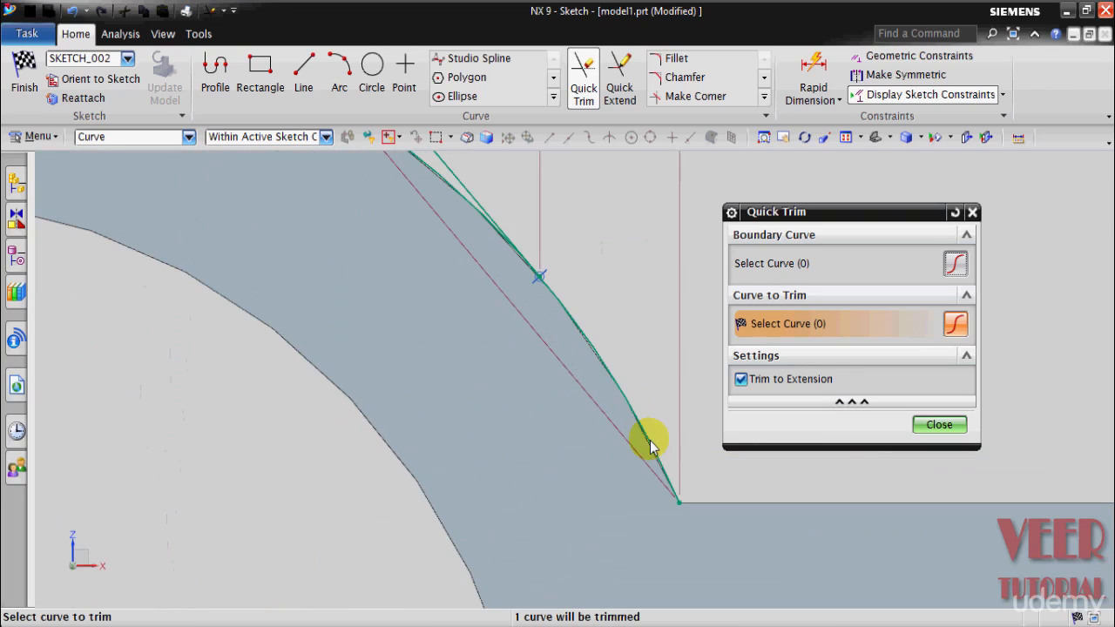
pyautogui.click(620, 378)
pyautogui.scroll(-5, 622, 373)
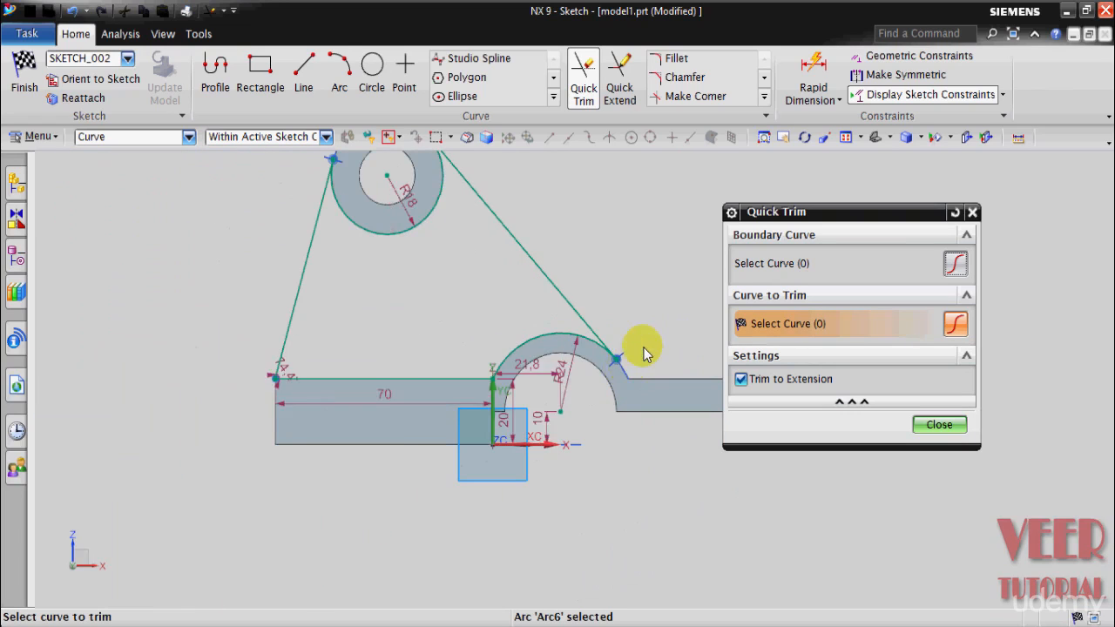
pyautogui.scroll(-2, 643, 349)
pyautogui.click(930, 425)
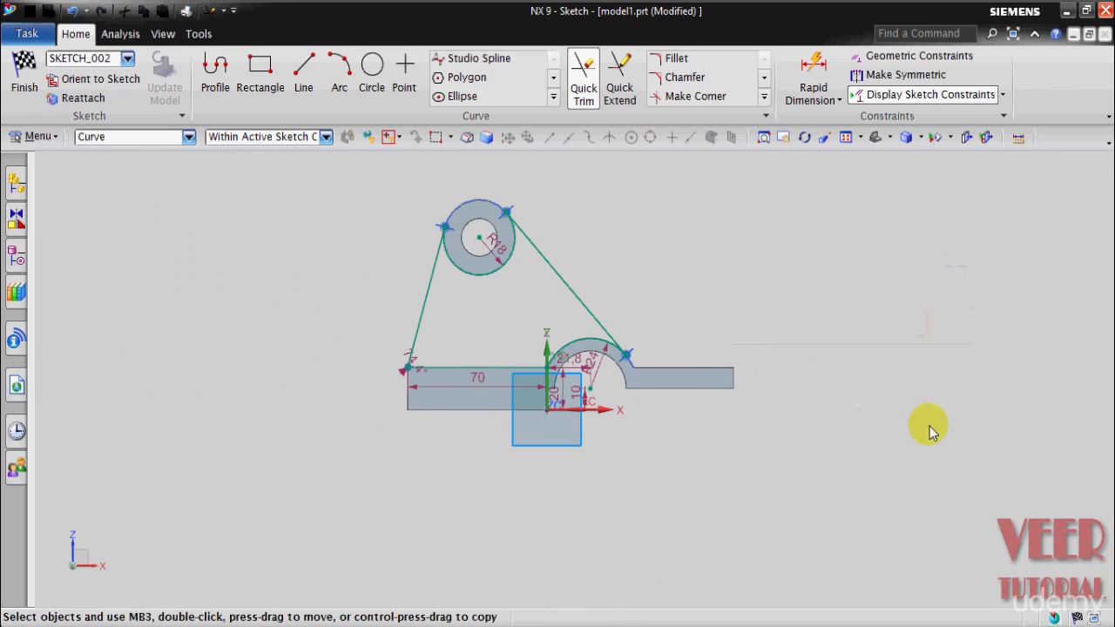
# Finish the web sketch and extrude it from -6 mm to 6 mm between the boss and the base.
pyautogui.click(22, 74)
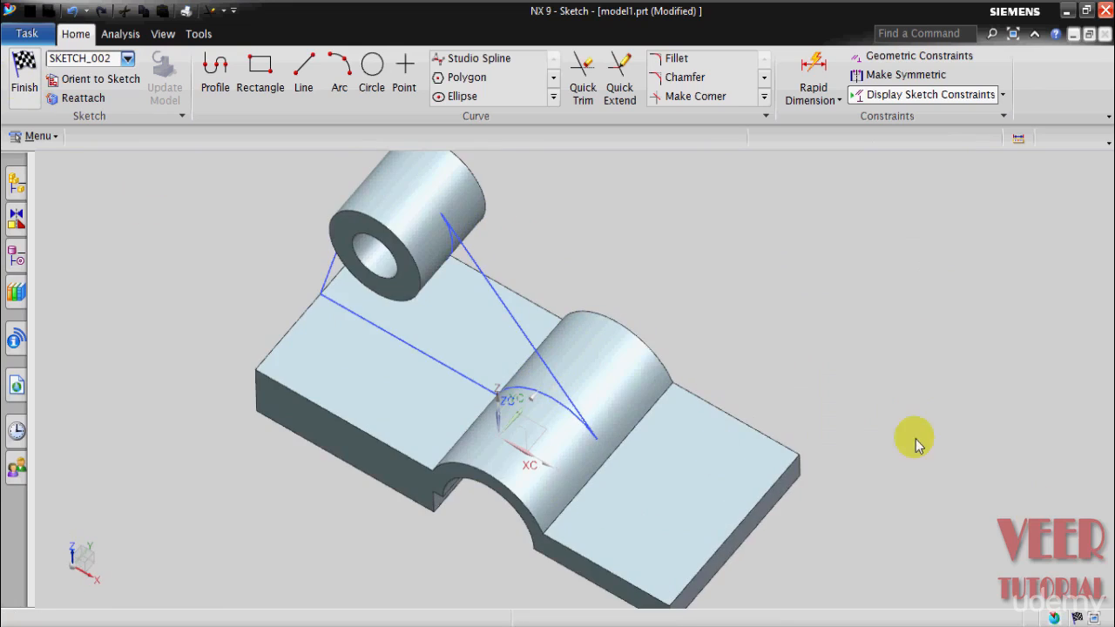
pyautogui.press('x')
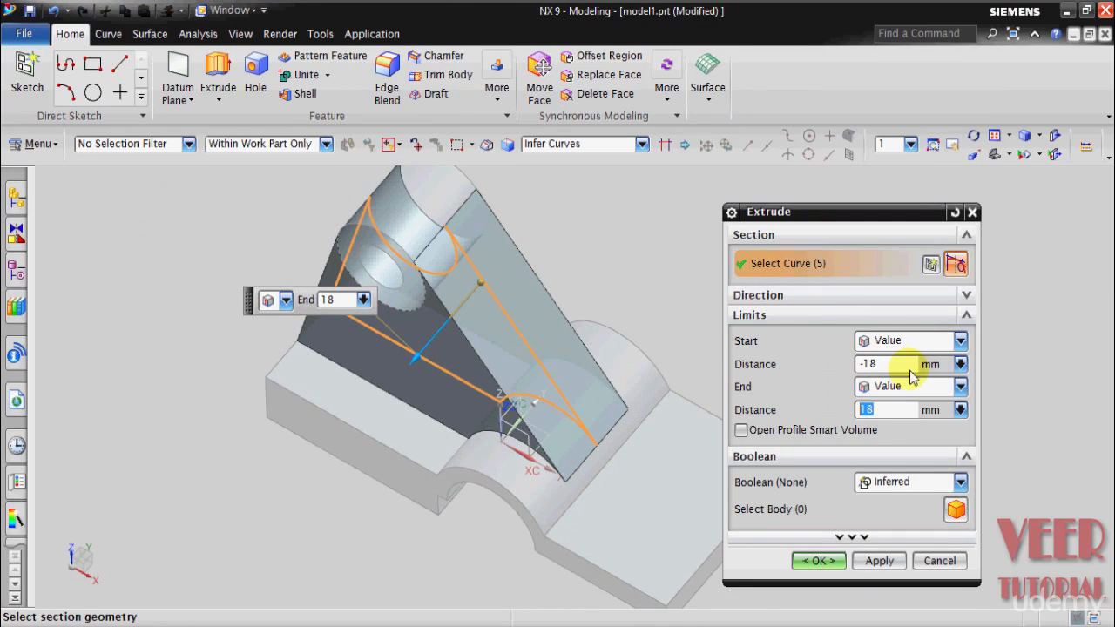
pyautogui.click(868, 364)
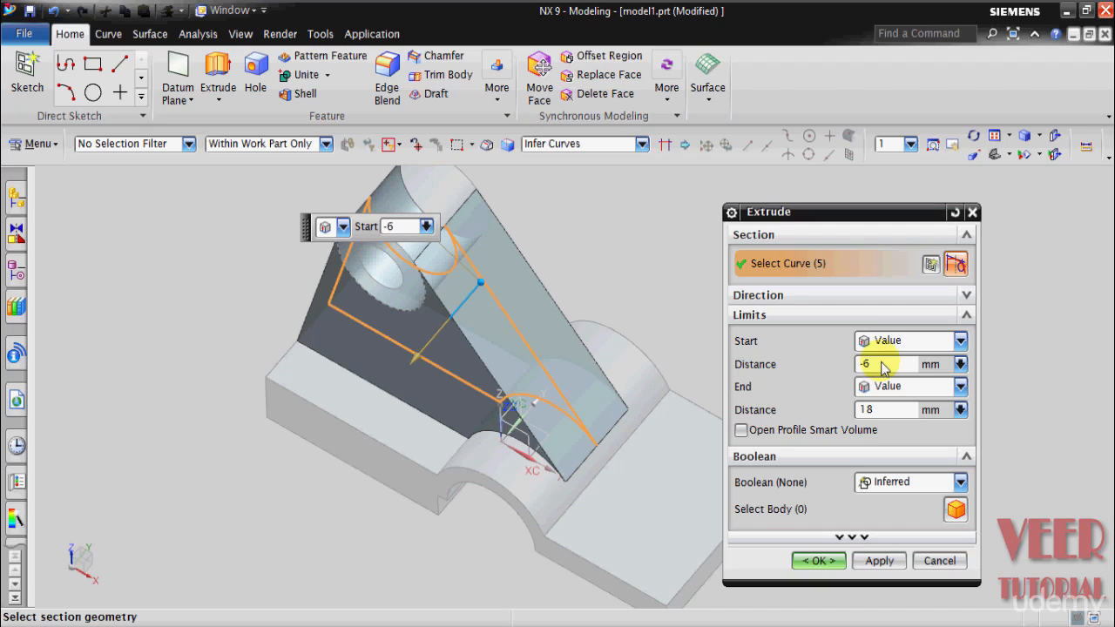
pyautogui.press('Return')
pyautogui.press('Tab')
pyautogui.press('Tab')
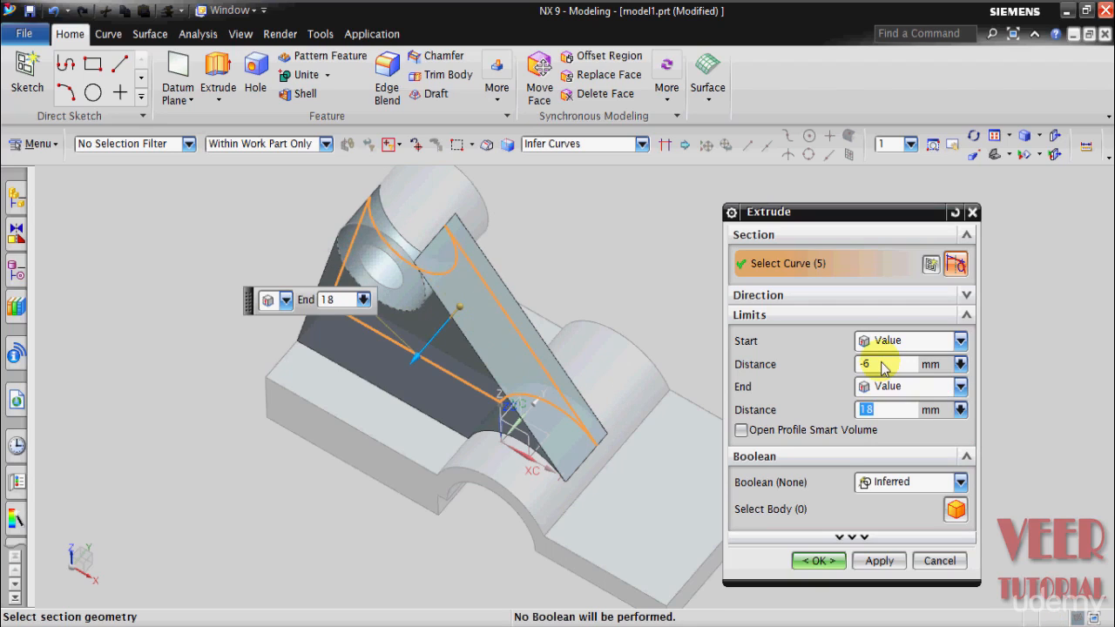
pyautogui.press('Return')
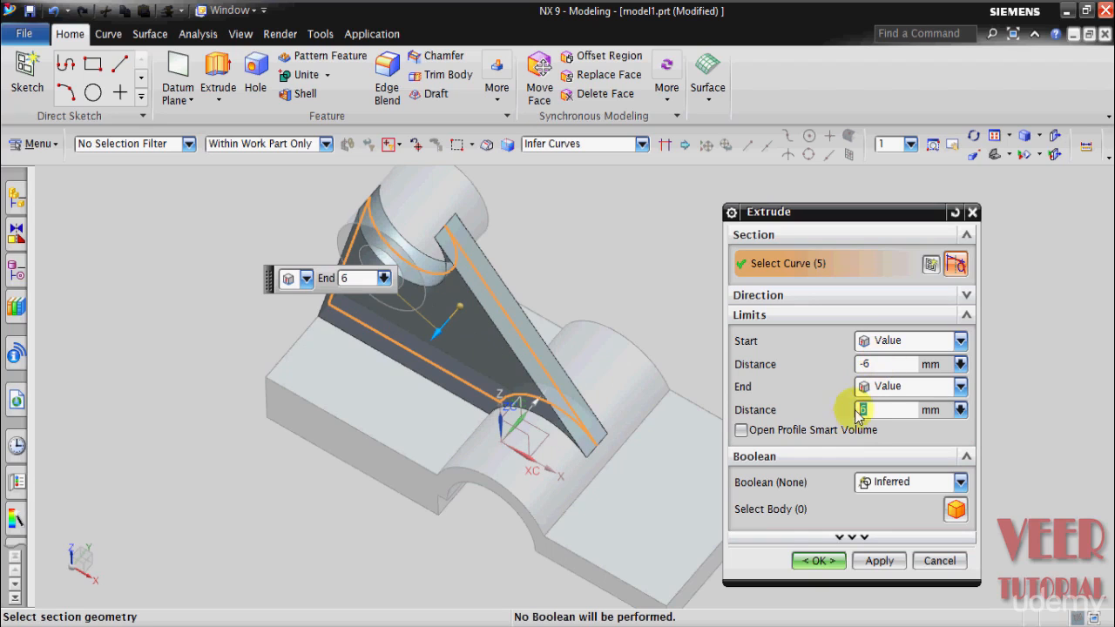
pyautogui.click(817, 560)
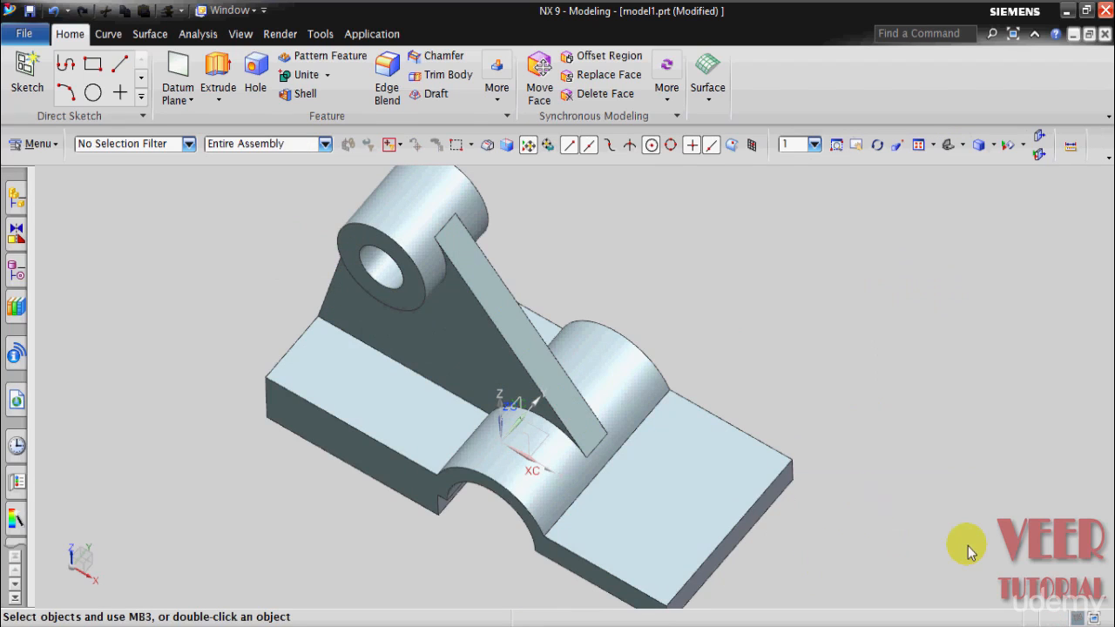
# Switch to model31.prt, examine the finished bracket's rib and datum plane from several sides, and return to model1.prt.
pyautogui.moveTo(968, 545); pyautogui.dragTo(973, 504, button='middle')
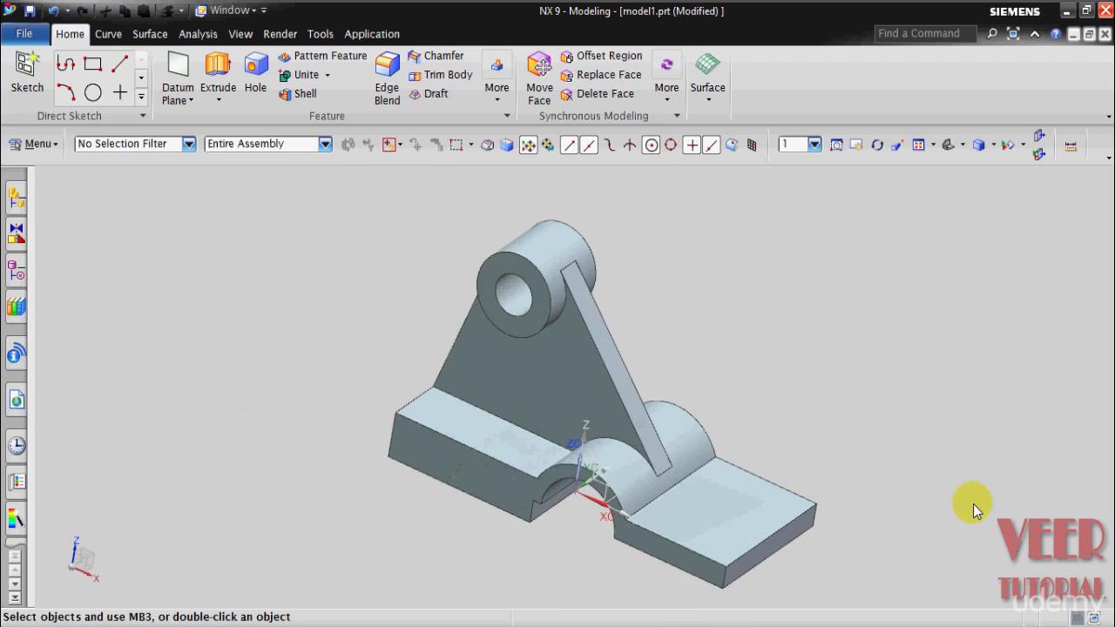
pyautogui.moveTo(505, 623)
pyautogui.click(492, 566)
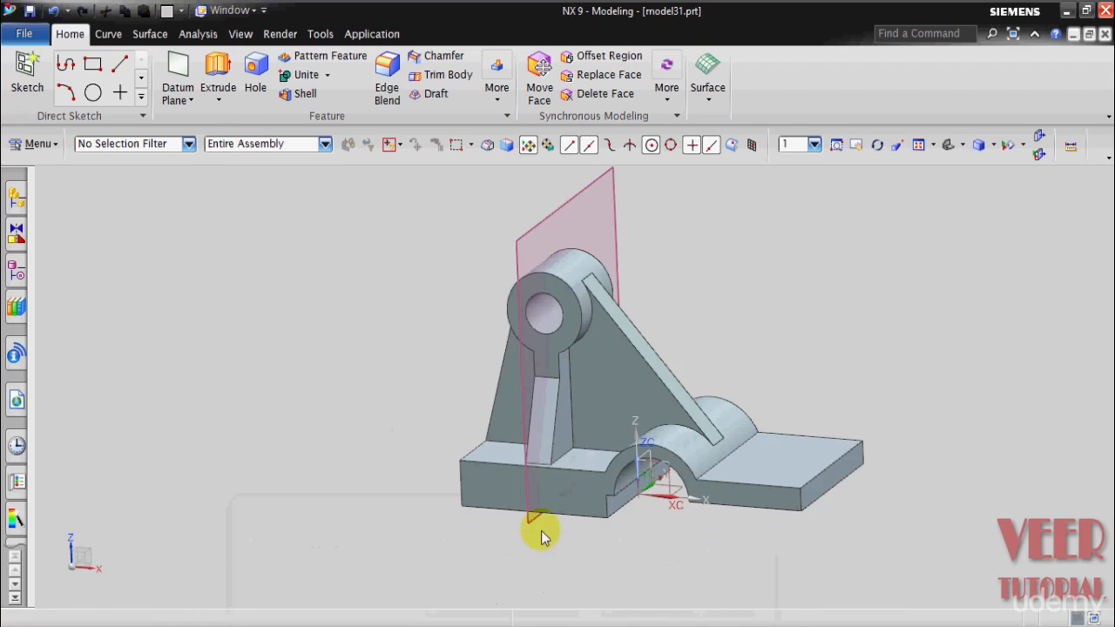
pyautogui.moveTo(636, 384); pyautogui.dragTo(643, 303, button='middle')
pyautogui.scroll(2, 600, 311)
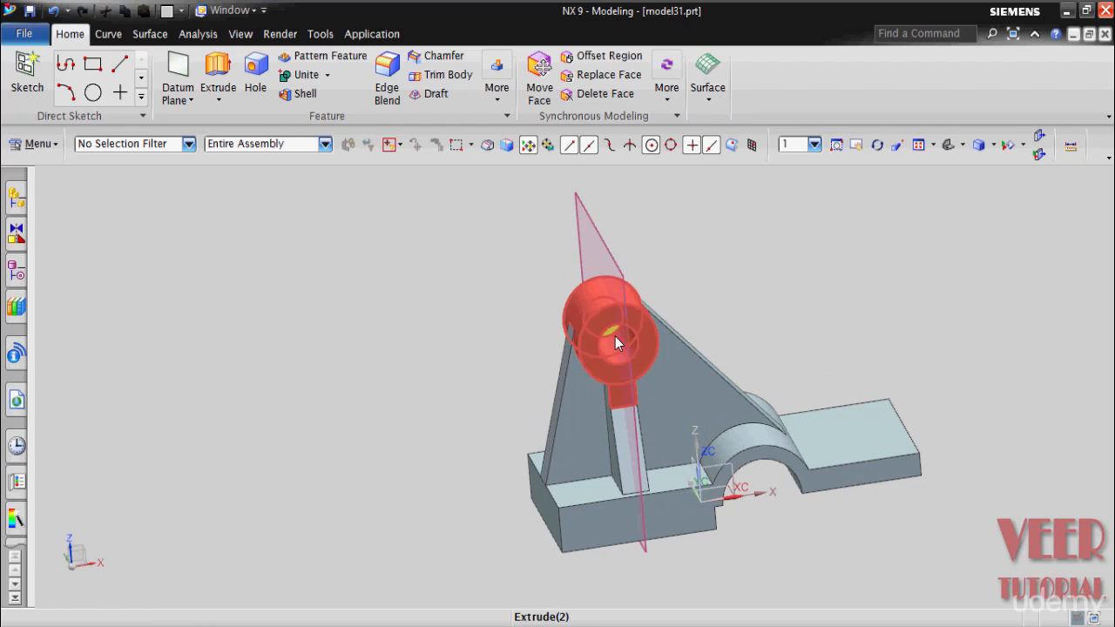
pyautogui.moveTo(594, 401); pyautogui.dragTo(729, 485, button='middle')
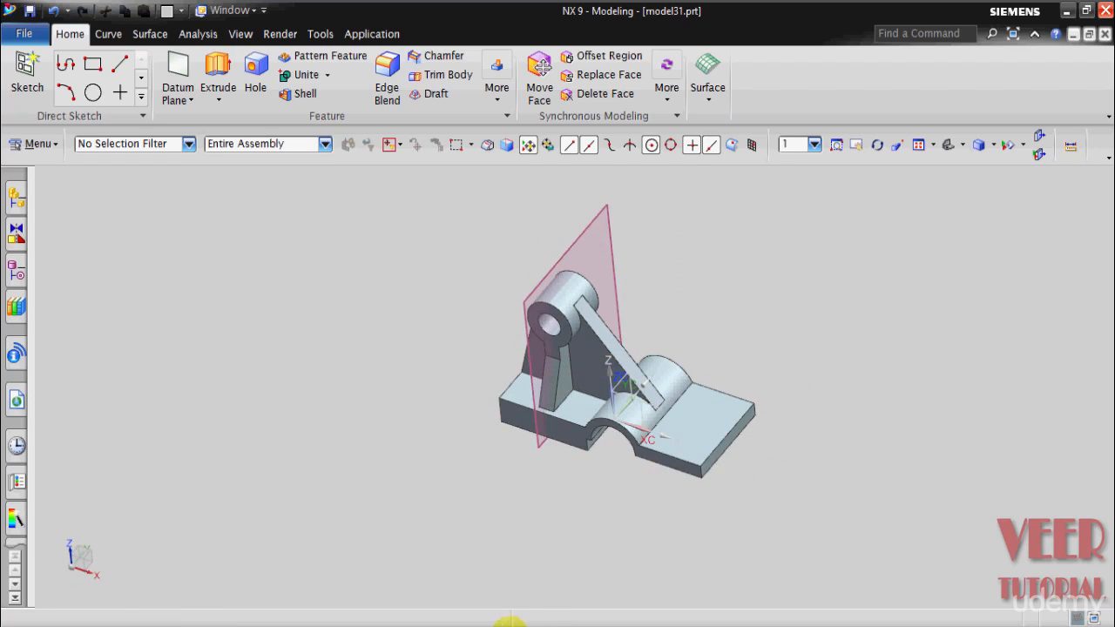
pyautogui.moveTo(581, 618)
pyautogui.click(620, 579)
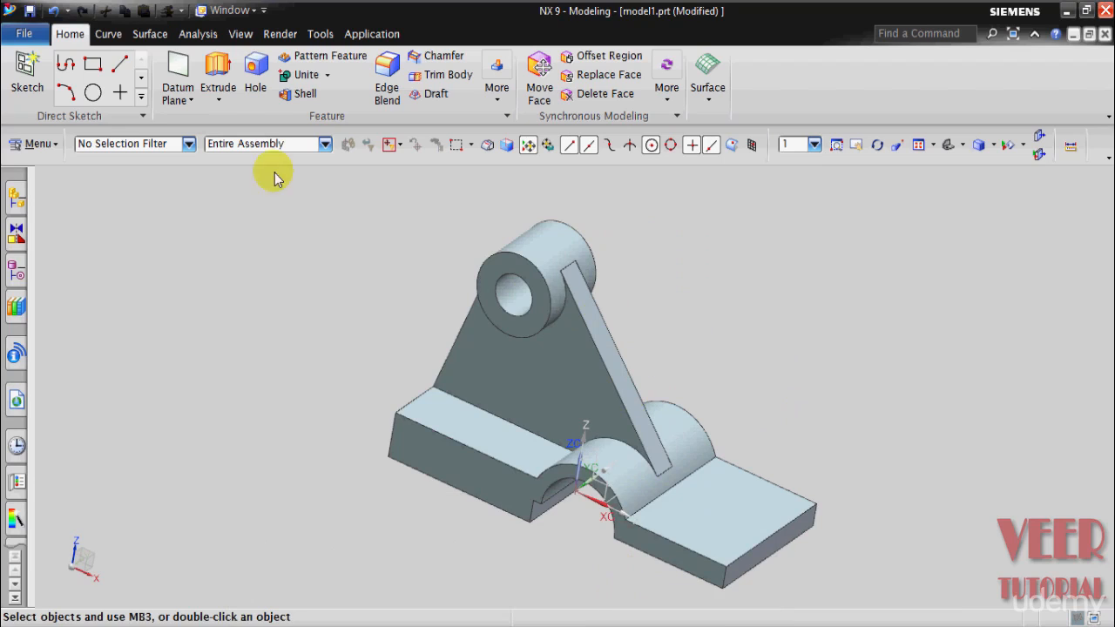
# Start a datum plane of the Inferred type and reference the boss hole's axis.
pyautogui.click(191, 100)
pyautogui.click(198, 117)
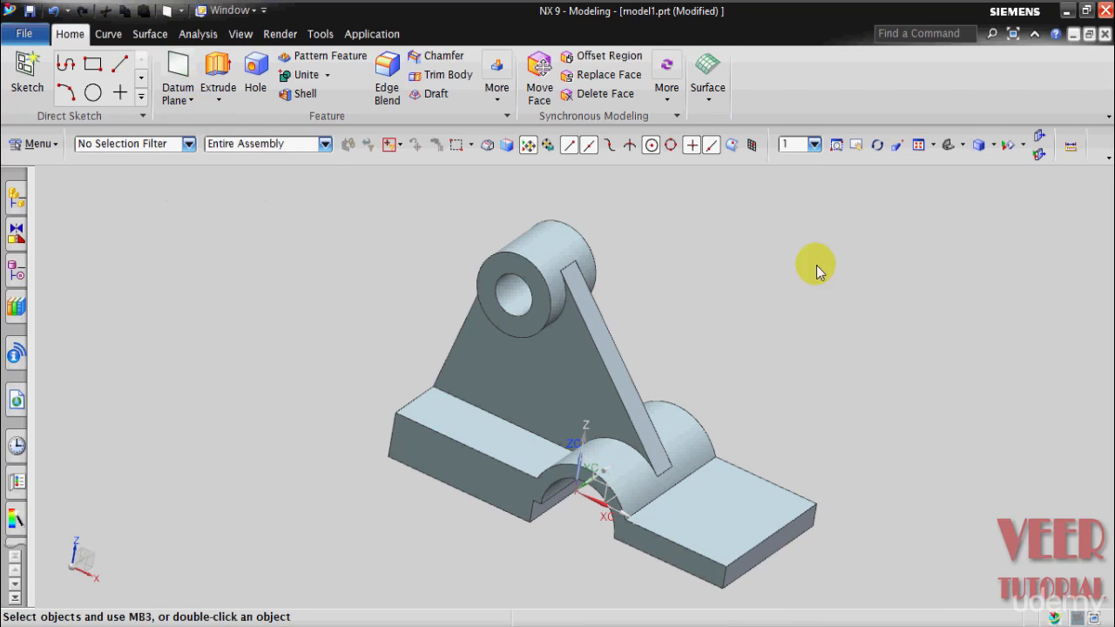
pyautogui.moveTo(826, 223); pyautogui.dragTo(166, 183)
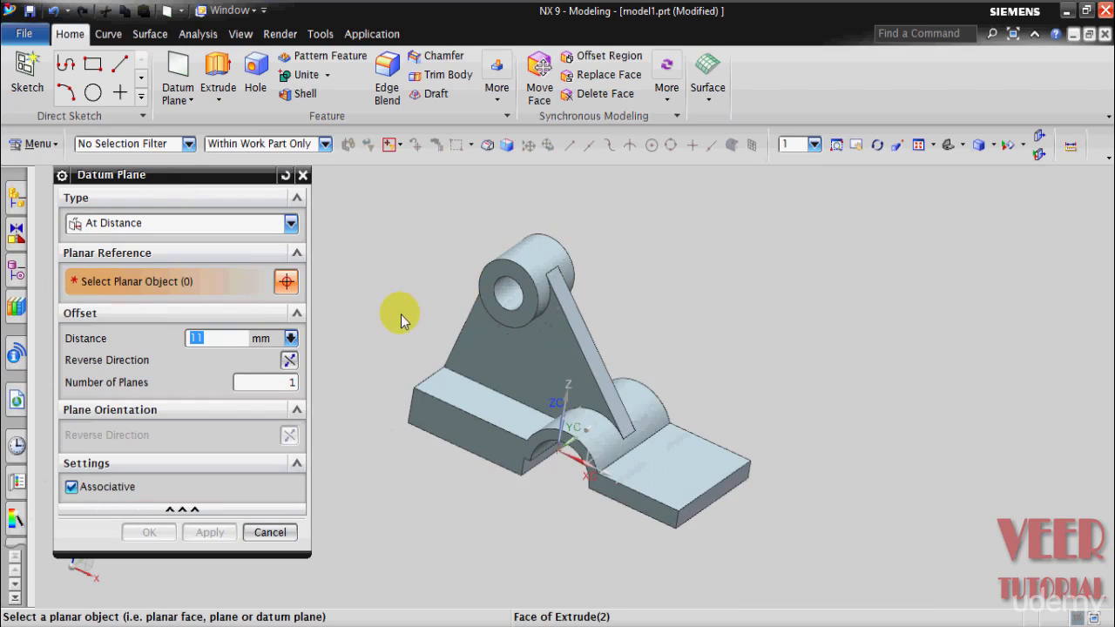
pyautogui.scroll(1, 390, 339)
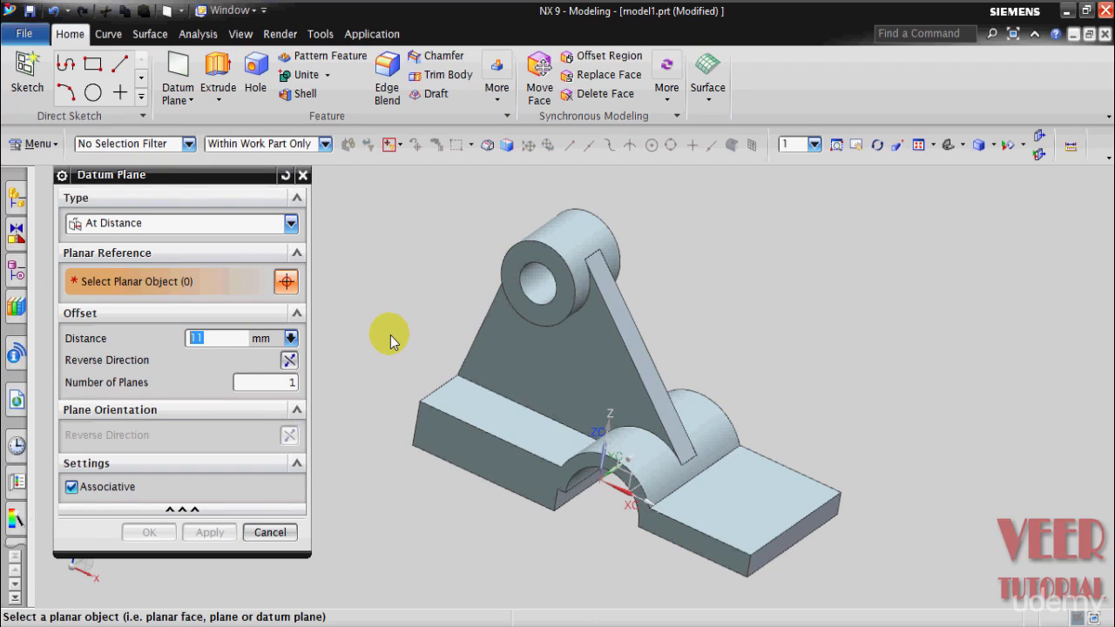
pyautogui.click(142, 228)
pyautogui.click(139, 241)
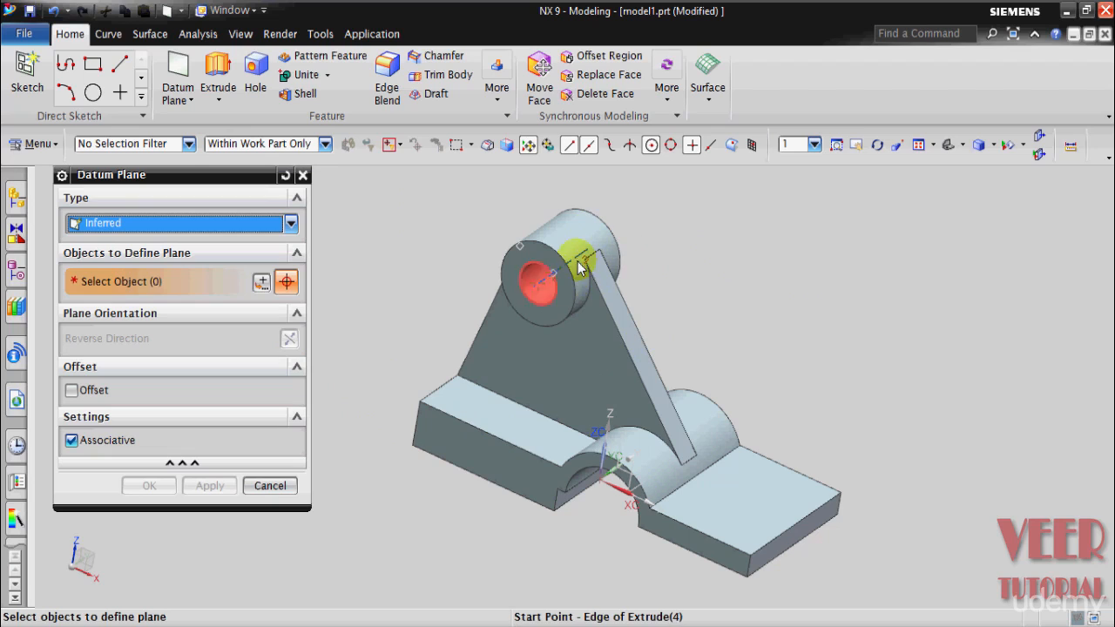
pyautogui.scroll(2, 593, 308)
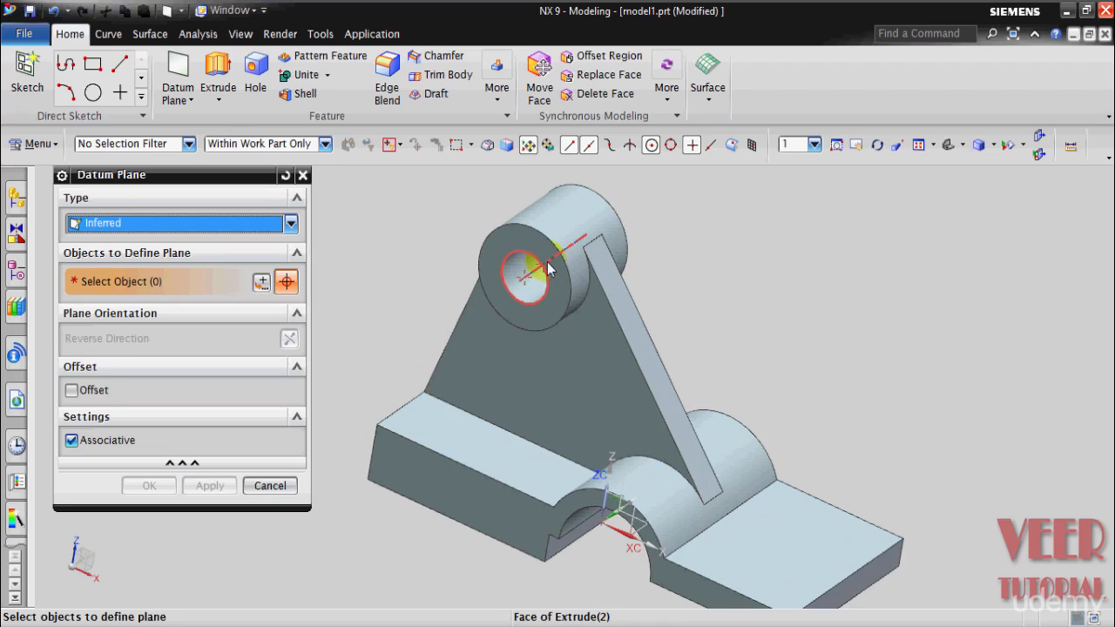
pyautogui.click(552, 256)
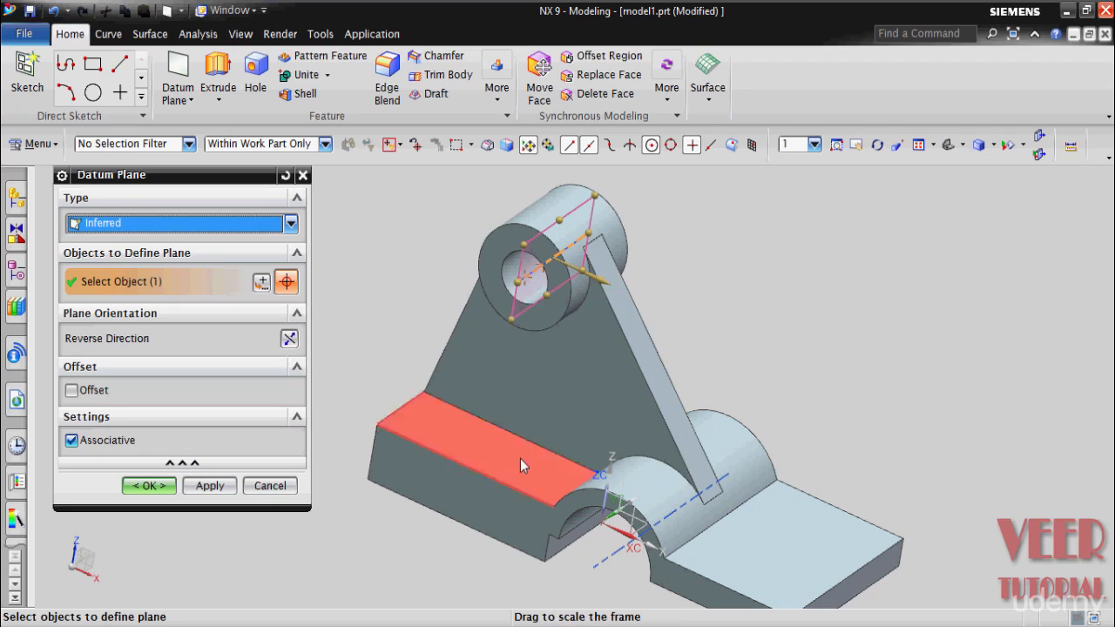
# Add the datum coordinate system's YZ plane as the second reference and set the angle option to Parallel.
pyautogui.scroll(4, 666, 514)
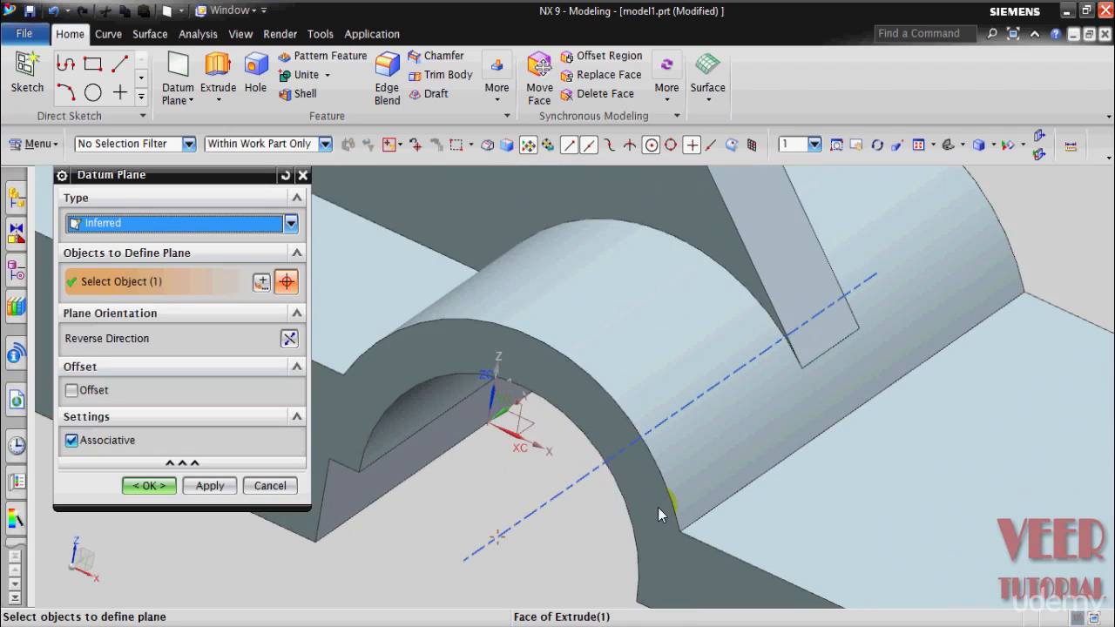
pyautogui.click(504, 392)
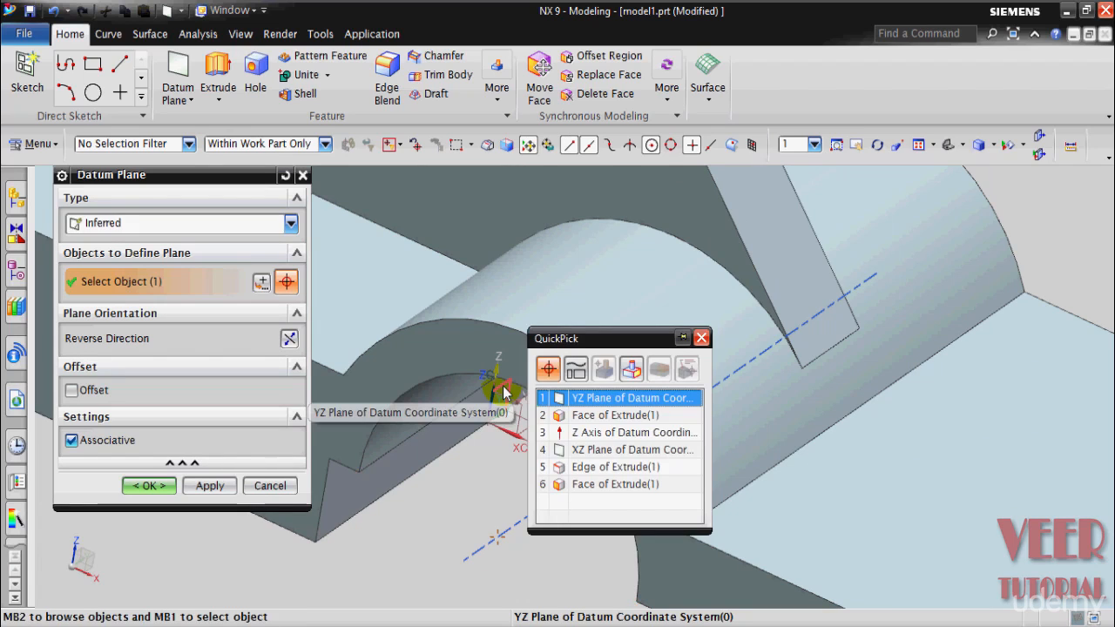
pyautogui.click(564, 398)
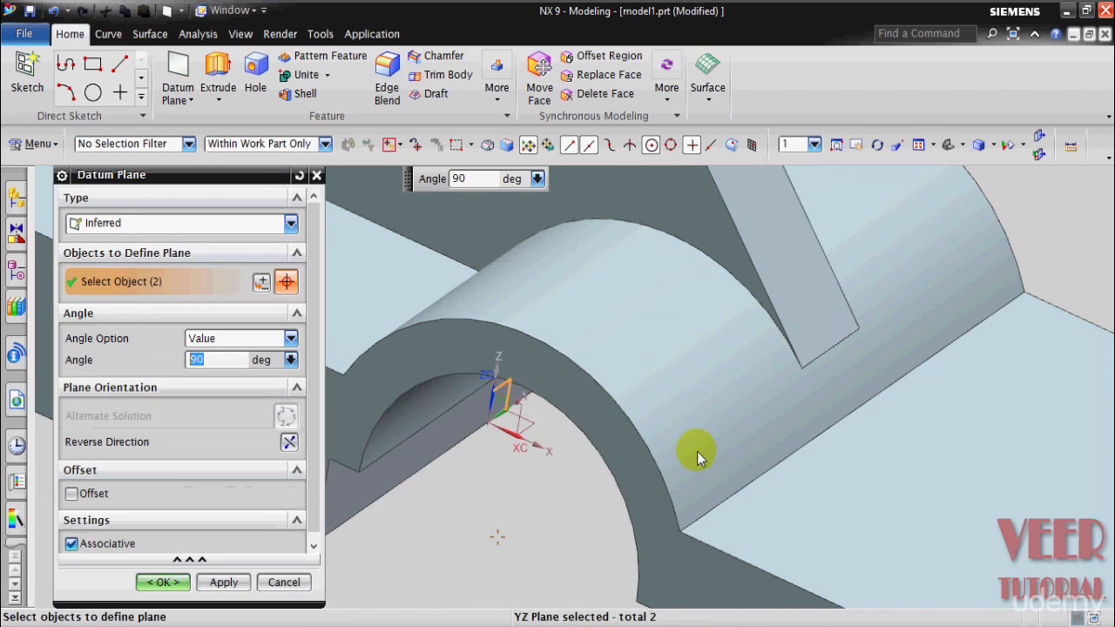
pyautogui.scroll(-5, 696, 451)
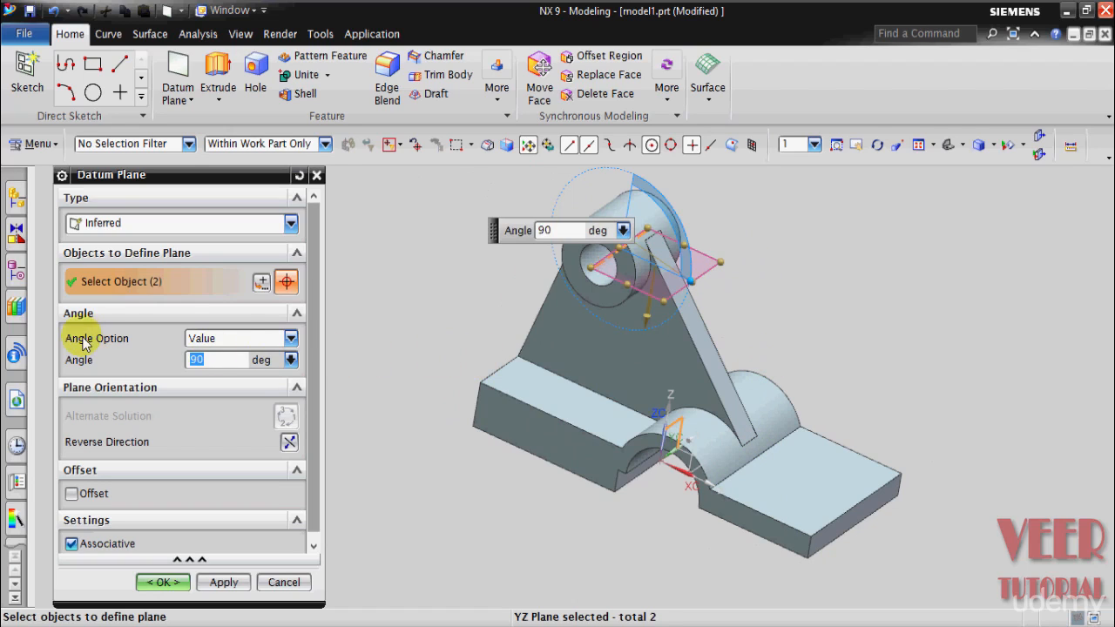
pyautogui.click(224, 338)
pyautogui.click(221, 385)
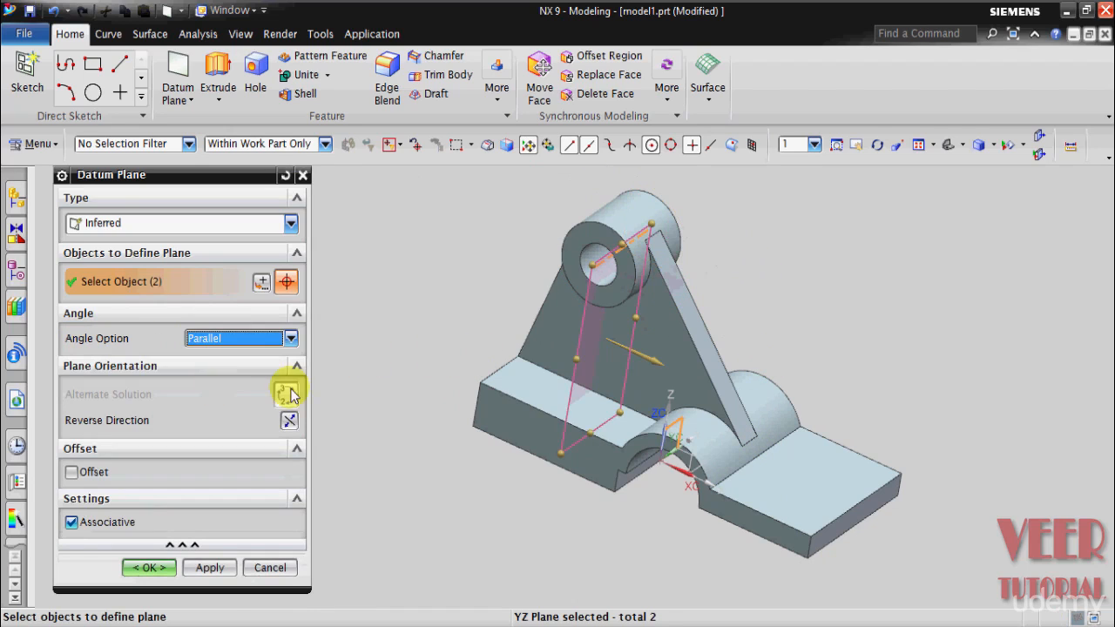
# Enlarge the datum plane to about 110 by 118 mm so it extends past the boss and web, and create it.
pyautogui.moveTo(851, 361); pyautogui.dragTo(819, 348, button='middle')
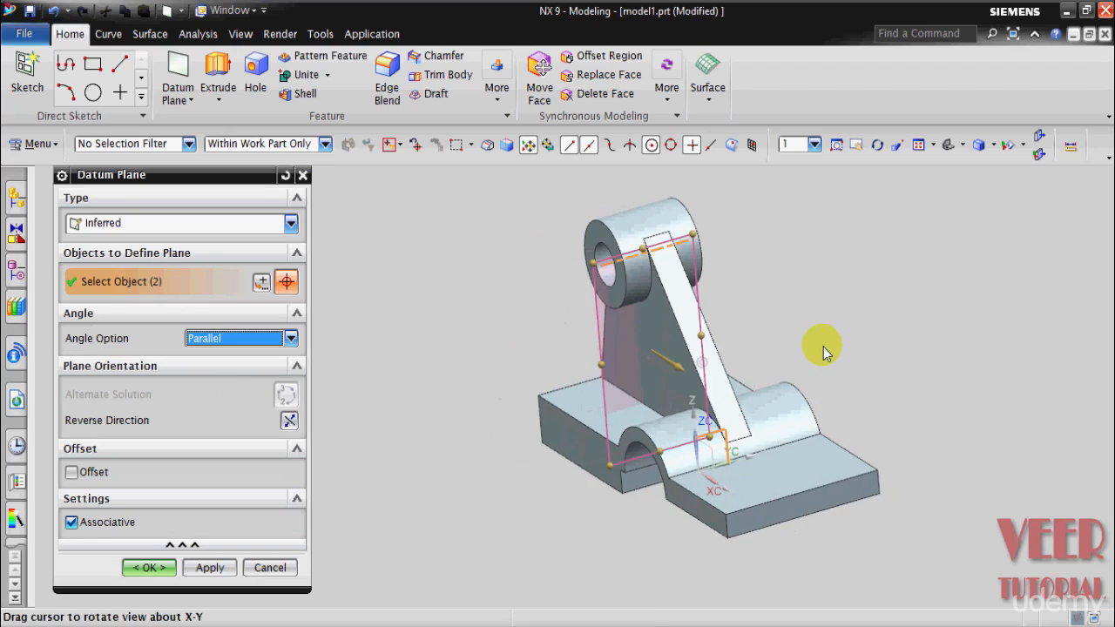
pyautogui.moveTo(705, 342); pyautogui.dragTo(776, 313)
pyautogui.moveTo(613, 362); pyautogui.dragTo(549, 376)
pyautogui.moveTo(653, 237); pyautogui.dragTo(646, 171)
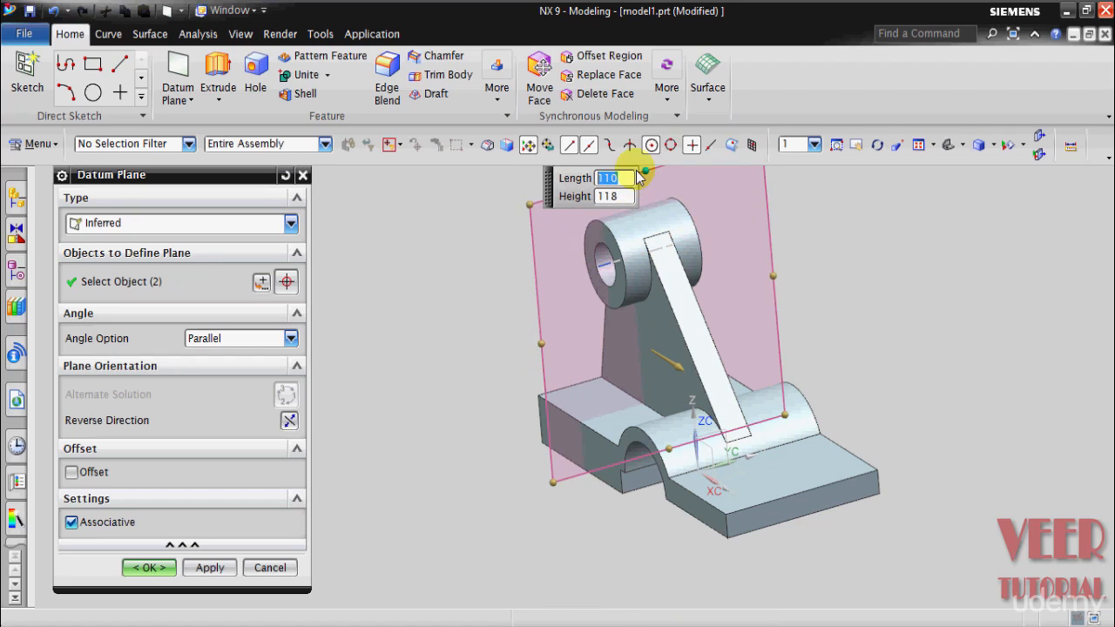
pyautogui.moveTo(1036, 405); pyautogui.dragTo(1099, 394, button='middle')
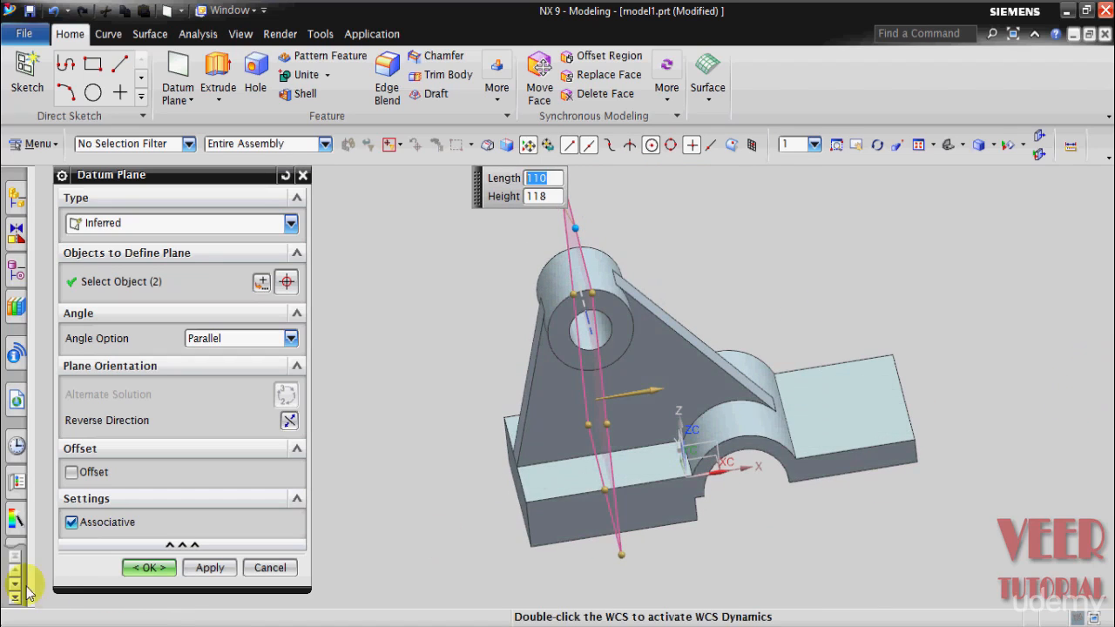
pyautogui.click(145, 567)
# Start a Rib feature and choose the extruded web as its target body.
pyautogui.moveTo(385, 456); pyautogui.dragTo(441, 451, button='middle')
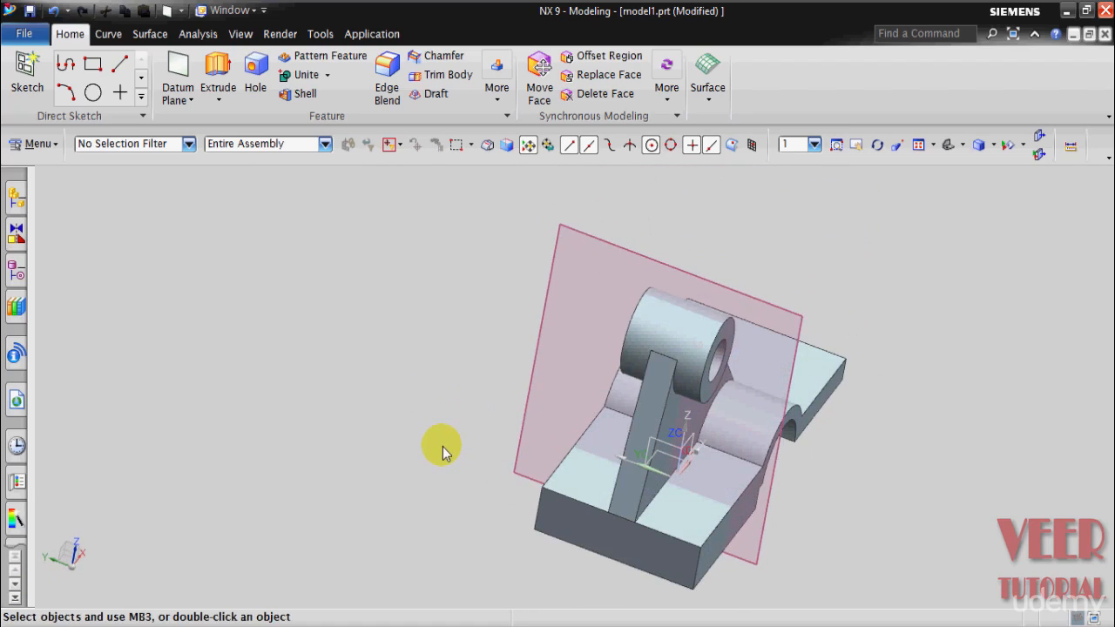
pyautogui.click(496, 98)
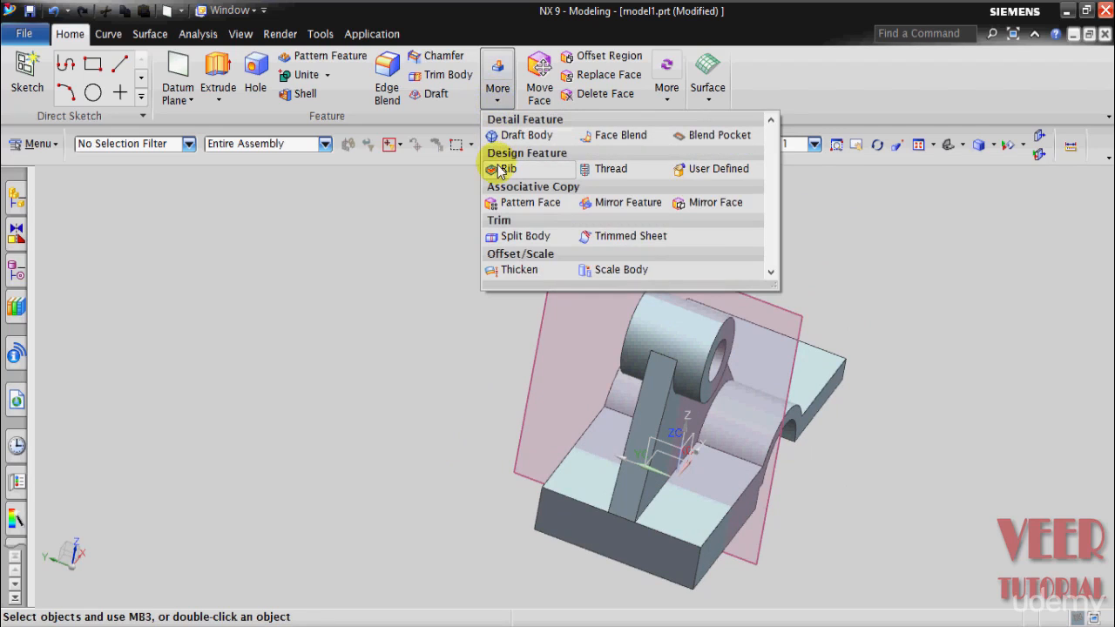
pyautogui.click(502, 169)
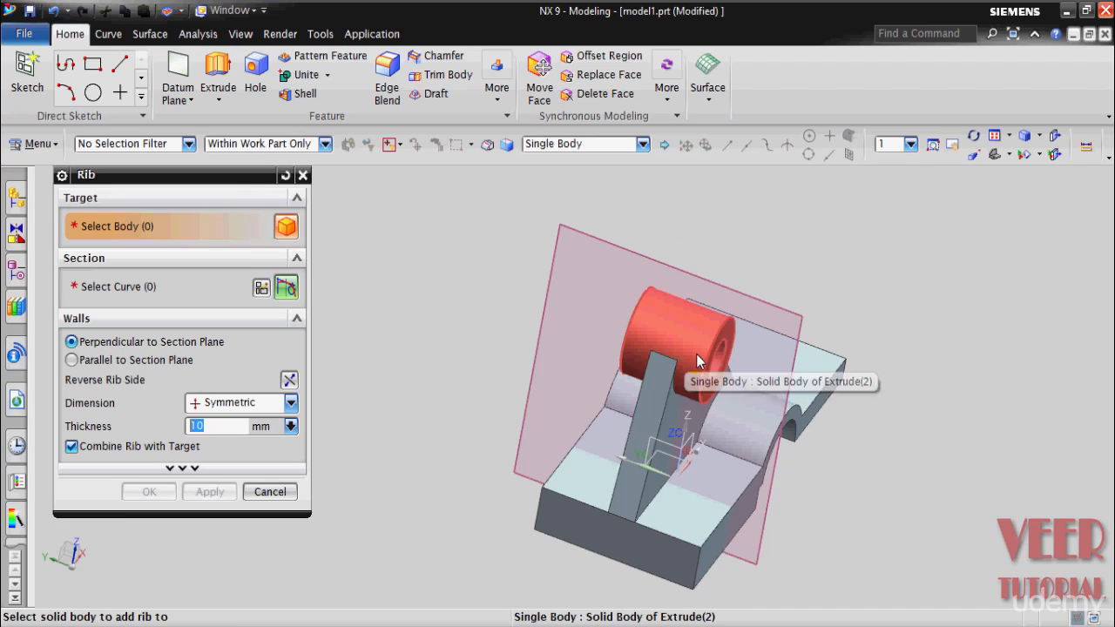
pyautogui.click(668, 445)
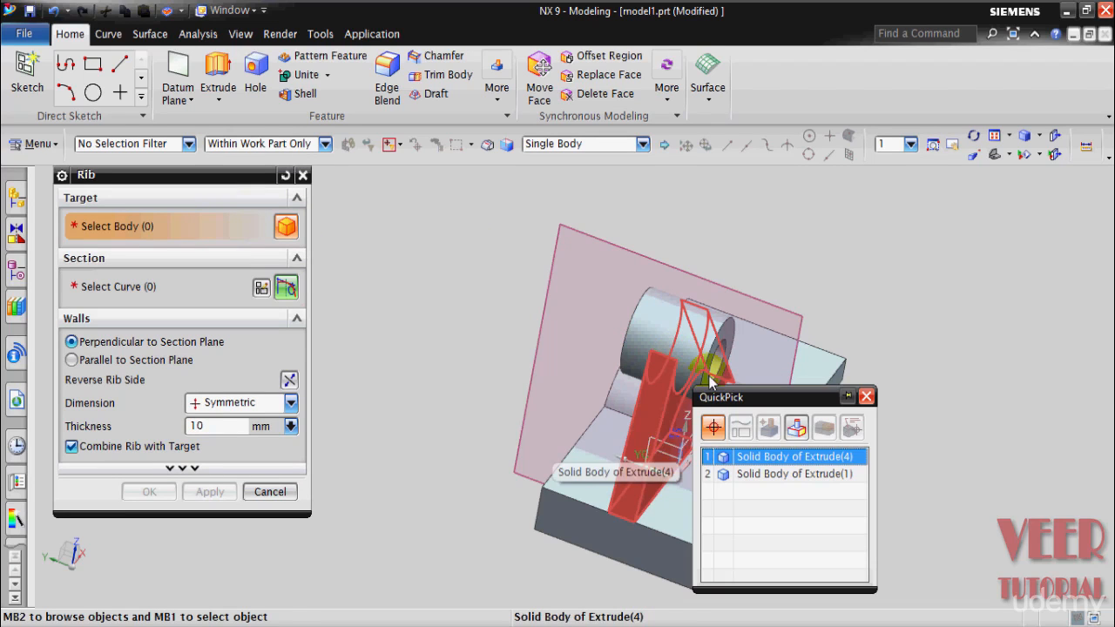
pyautogui.click(731, 455)
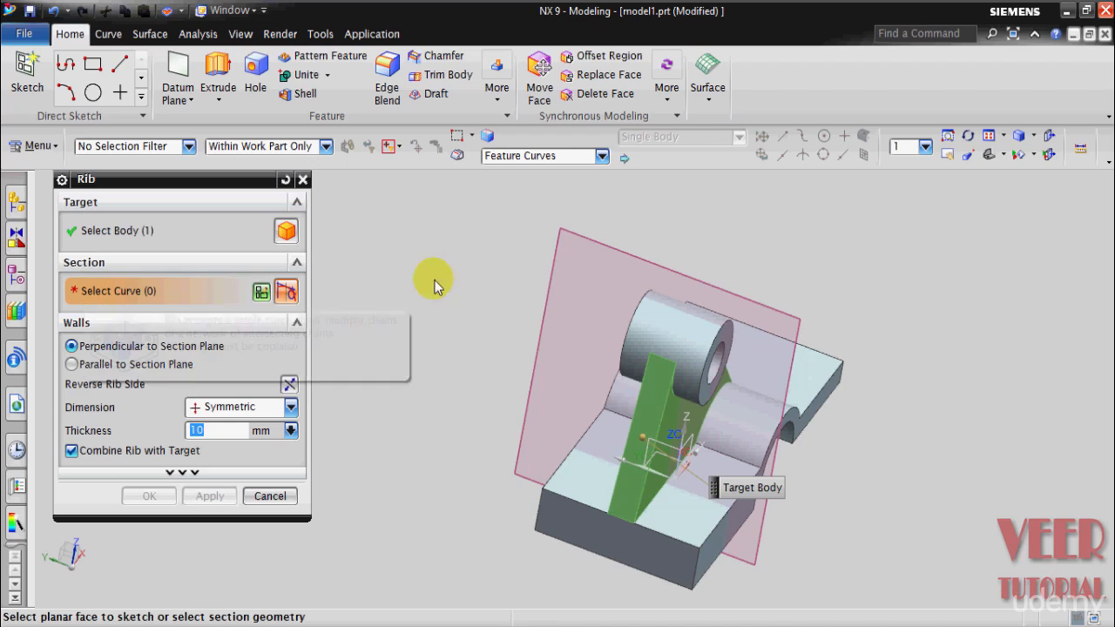
# Create the rib's section sketch on the datum plane through the boss axis.
pyautogui.click(261, 293)
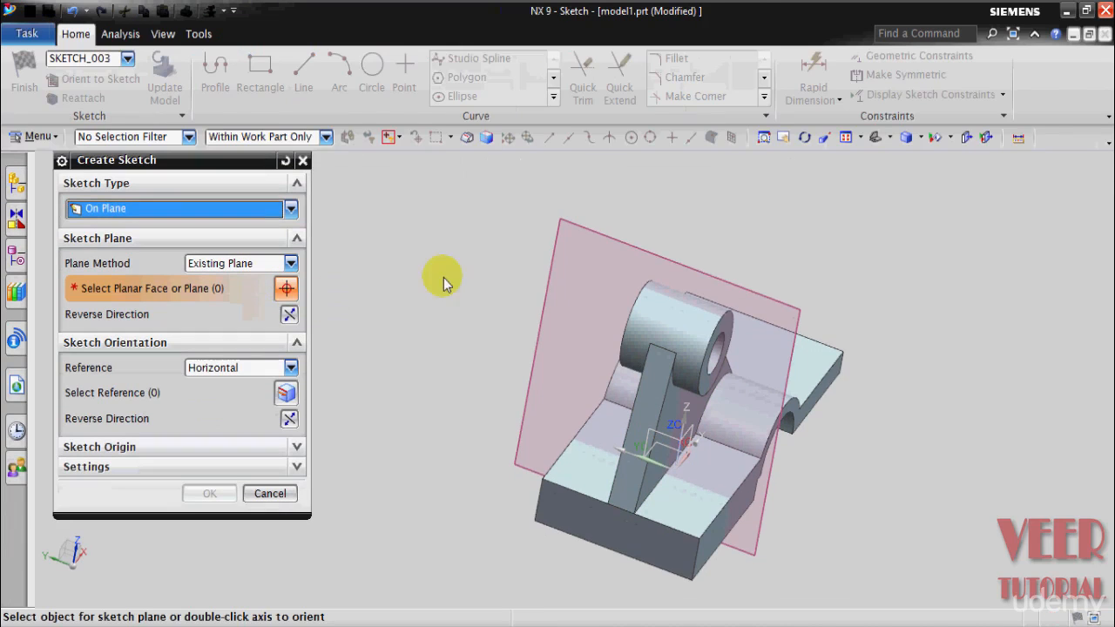
pyautogui.click(598, 230)
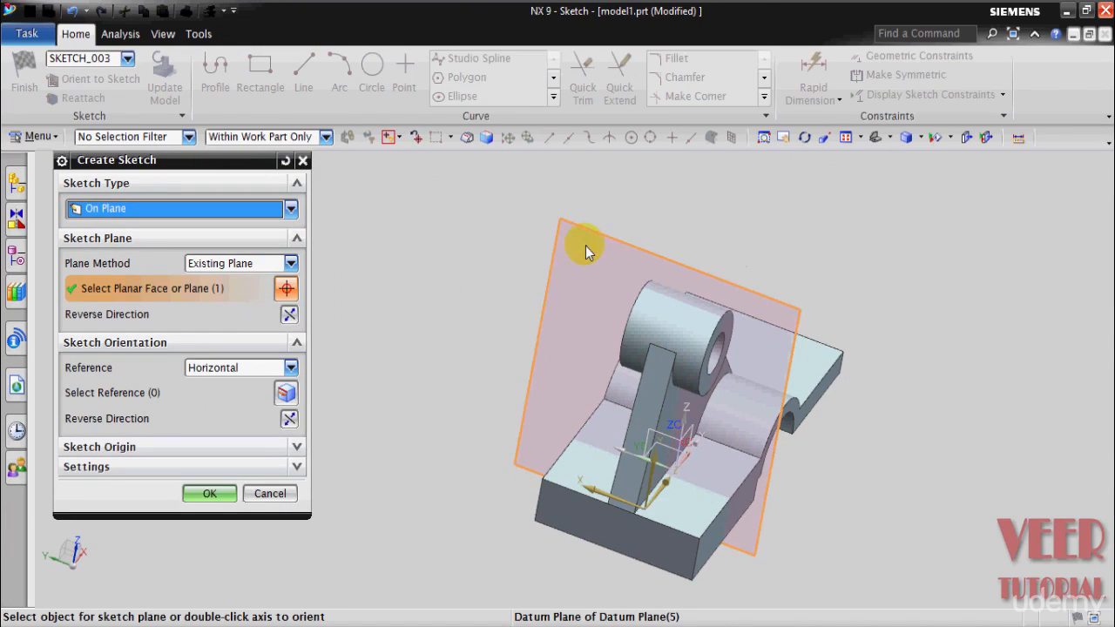
pyautogui.click(210, 493)
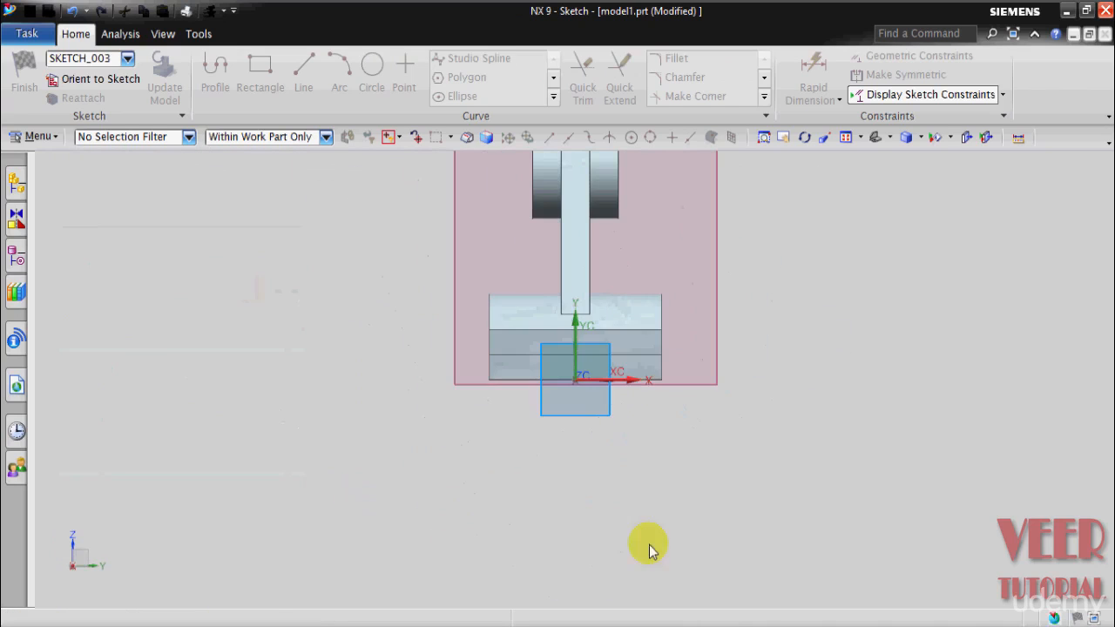
pyautogui.scroll(2, 662, 383)
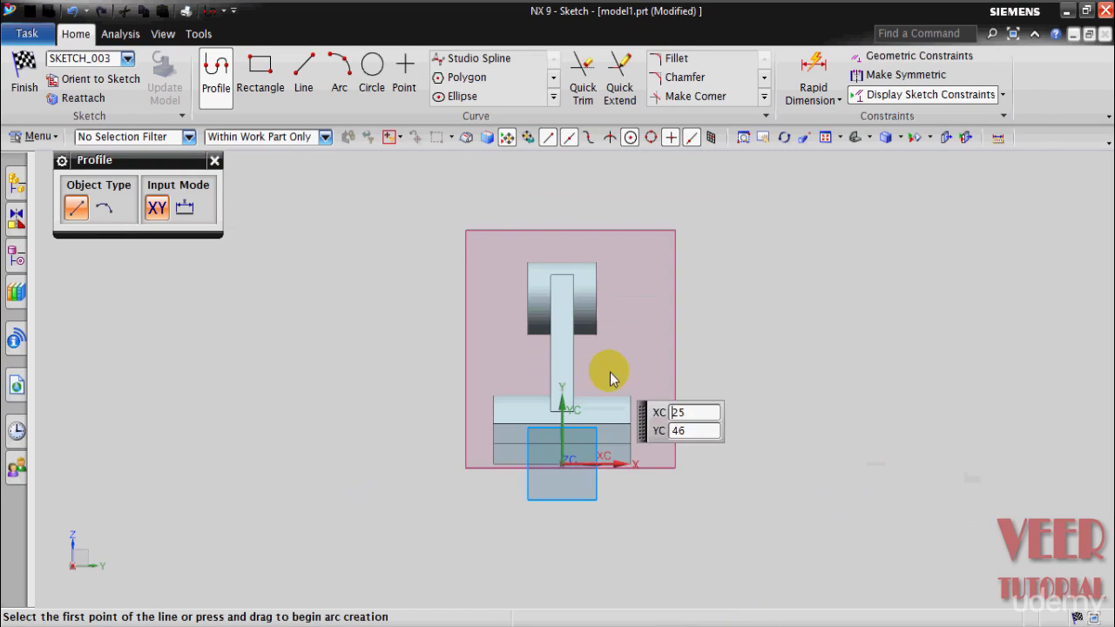
pyautogui.scroll(1, 675, 373)
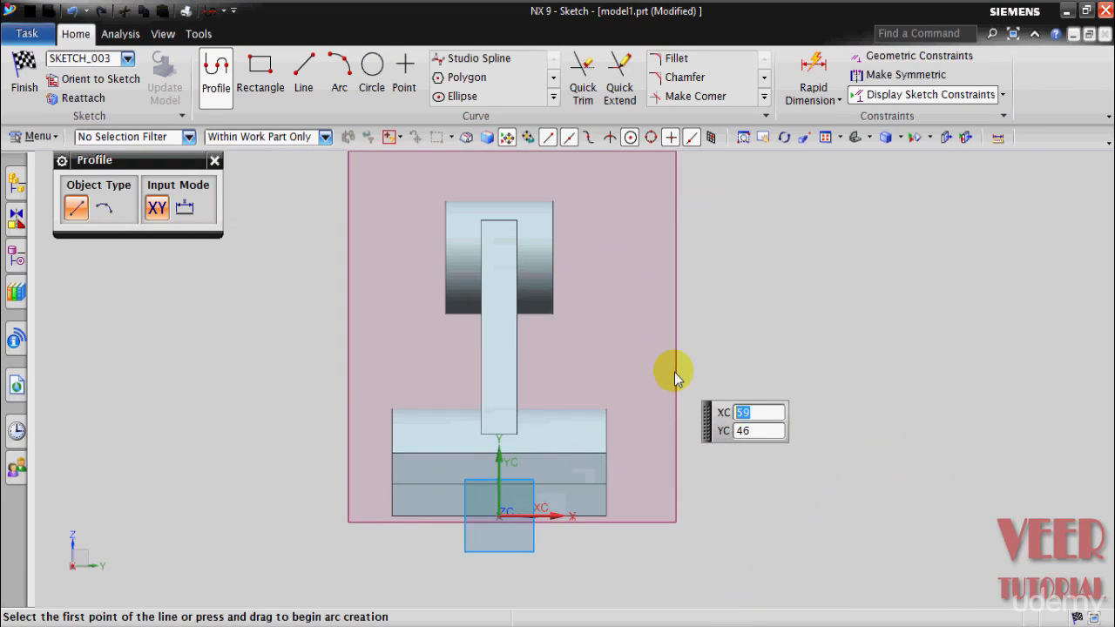
# Sketch a 10 mm vertical line straight down from the lower corner of the boss's end face on the +XC side.
pyautogui.click(304, 73)
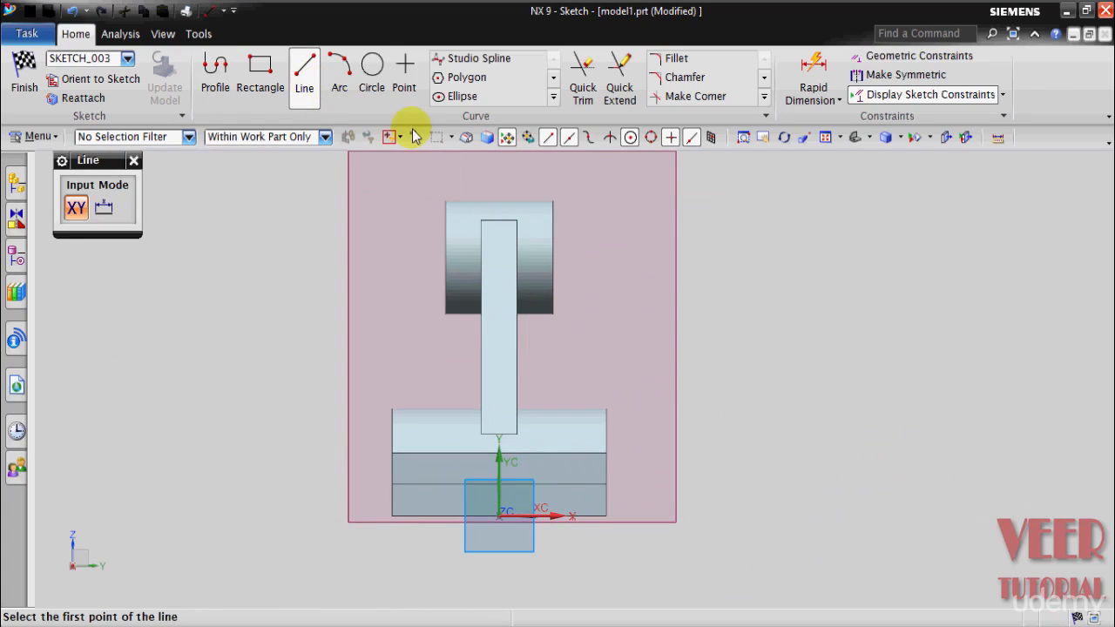
pyautogui.click(554, 317)
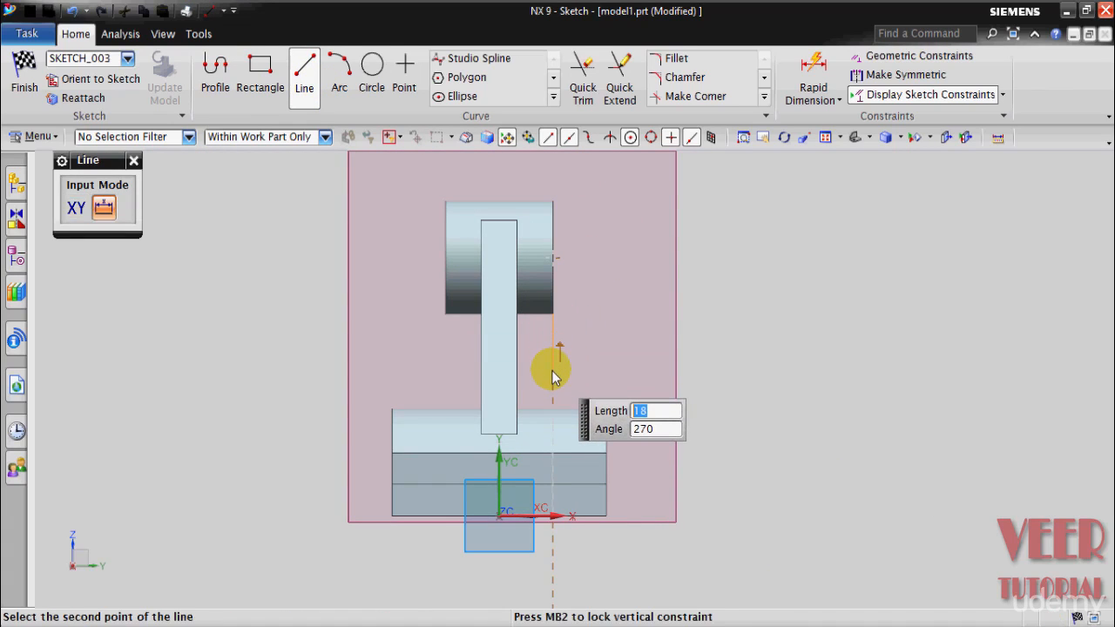
pyautogui.write('10')
pyautogui.press('Tab')
pyautogui.press('Return')
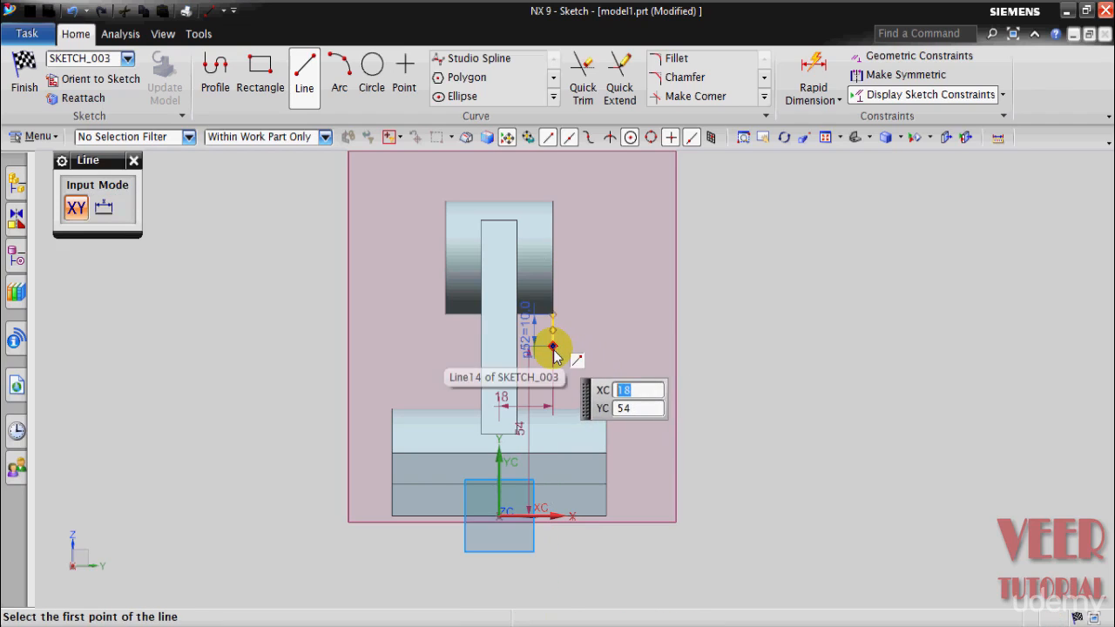
# Draw a sloped line from the vertical line's lower end to the base's upper outer corner and finish the sketch.
pyautogui.click(552, 348)
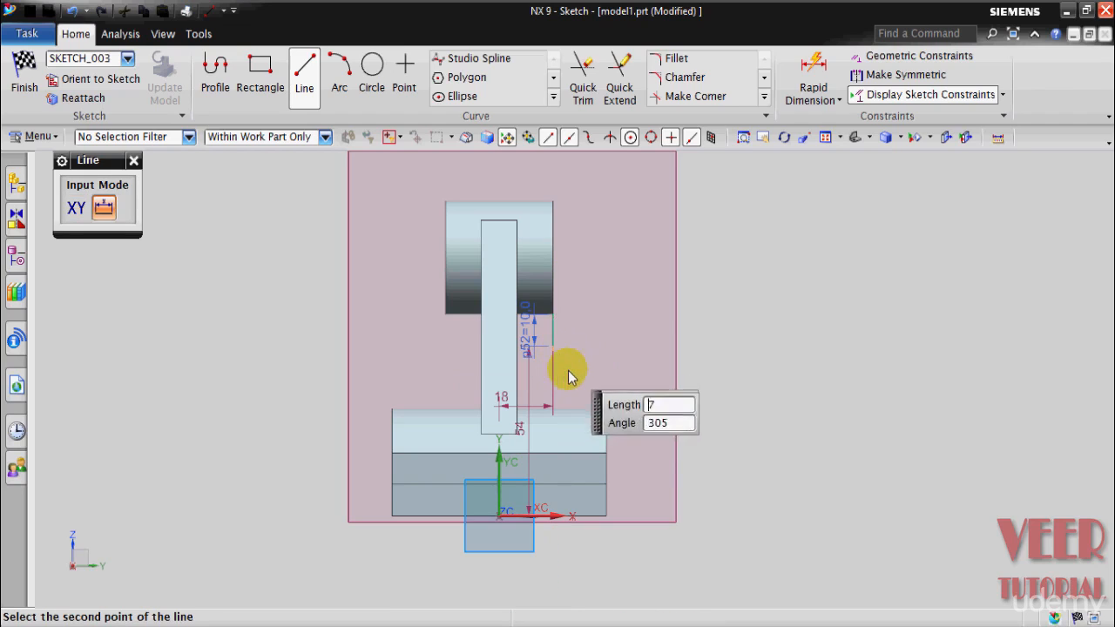
pyautogui.click(606, 452)
pyautogui.press('Escape')
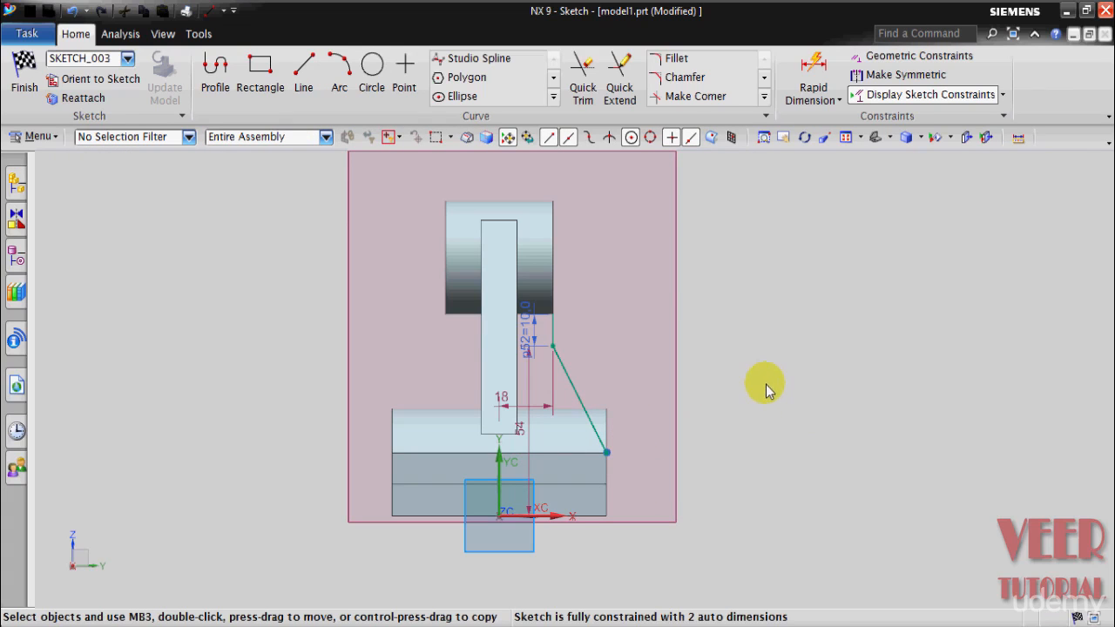
pyautogui.click(25, 83)
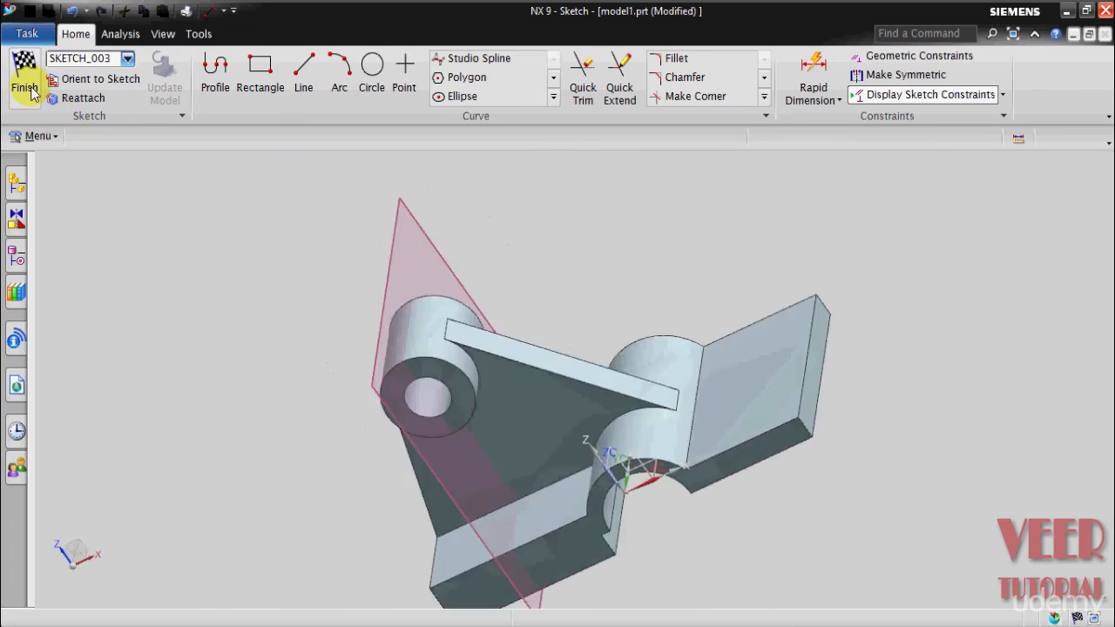
# Try the rib with walls parallel to the section plane and the boss cylinder as its target body.
pyautogui.moveTo(473, 351); pyautogui.dragTo(537, 374, button='middle')
pyautogui.scroll(3, 876, 438)
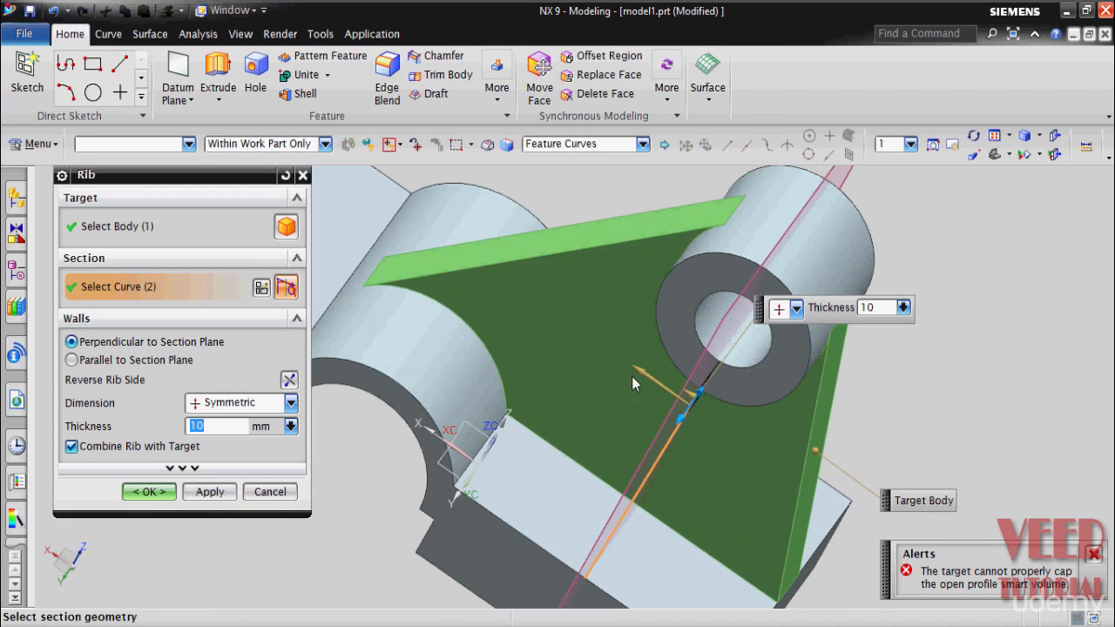
pyautogui.scroll(-3, 538, 348)
pyautogui.moveTo(732, 471); pyautogui.dragTo(722, 470, button='middle')
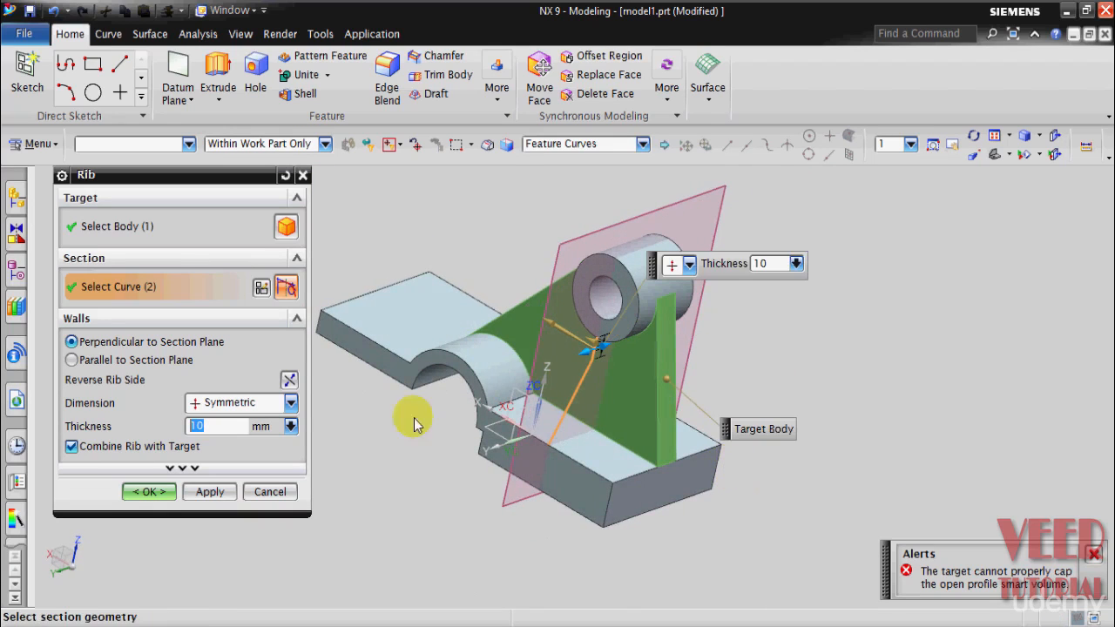
pyautogui.click(72, 360)
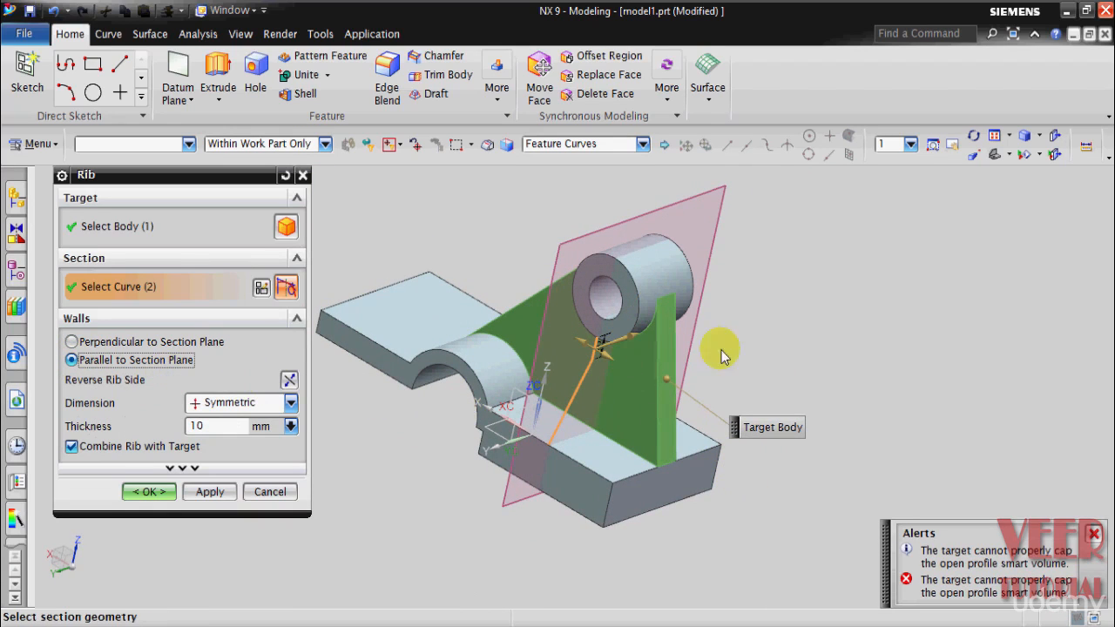
pyautogui.moveTo(721, 350); pyautogui.dragTo(738, 376, button='middle')
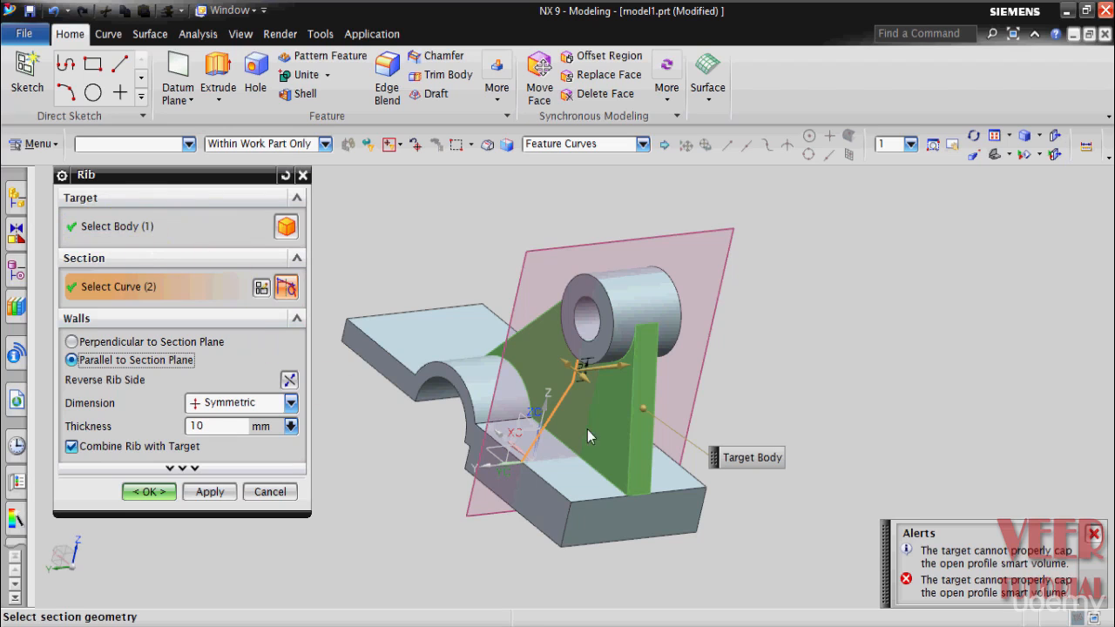
pyautogui.click(134, 226)
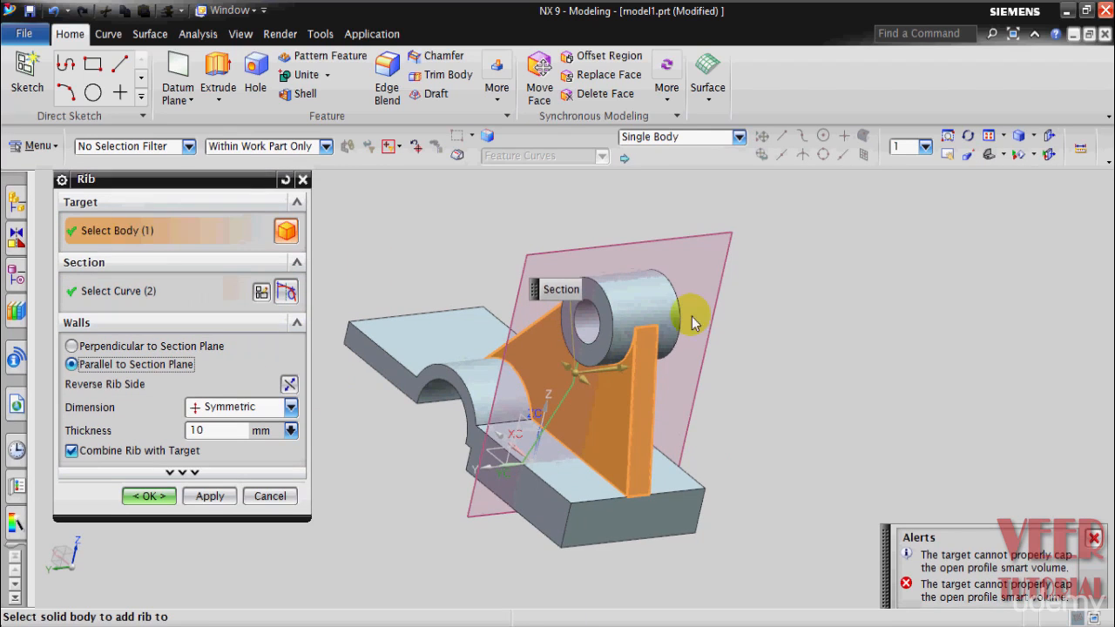
pyautogui.click(602, 314)
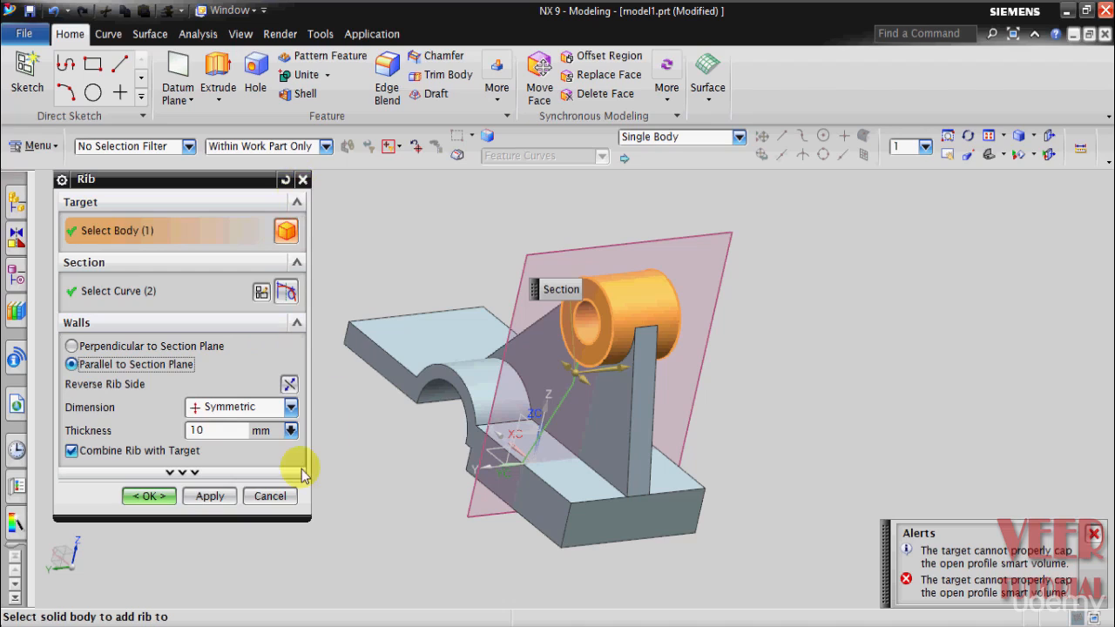
# Cancel the Rib command while saving its section sketch.
pyautogui.click(289, 503)
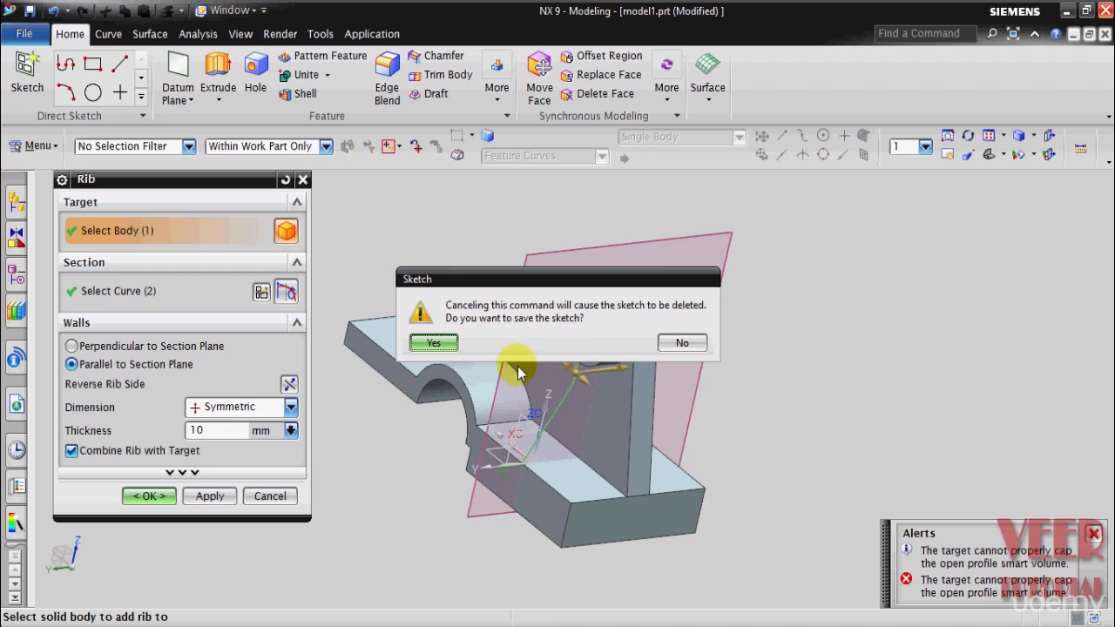
pyautogui.click(440, 343)
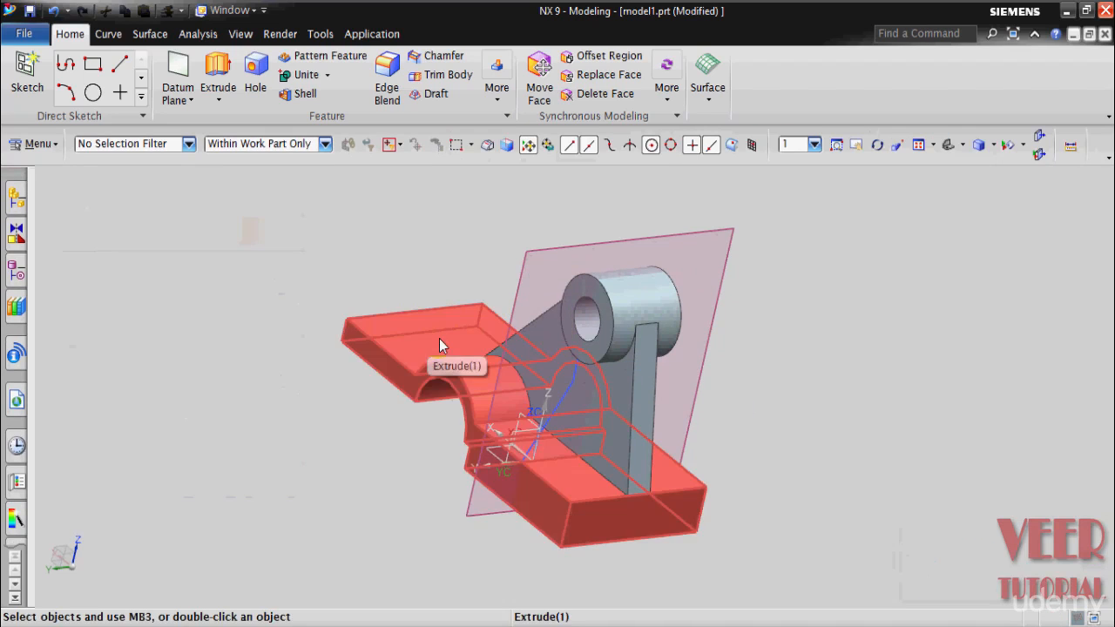
# Unite the base as the target body with the web and the boss cylinder as tool bodies.
pyautogui.moveTo(824, 418); pyautogui.dragTo(802, 413, button='middle')
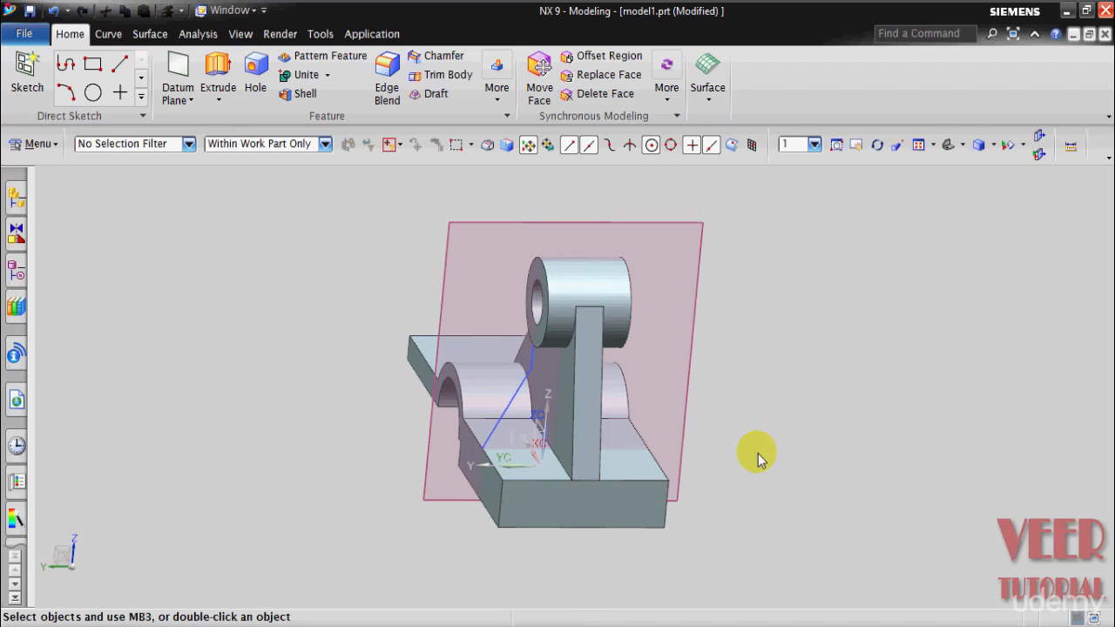
pyautogui.click(298, 75)
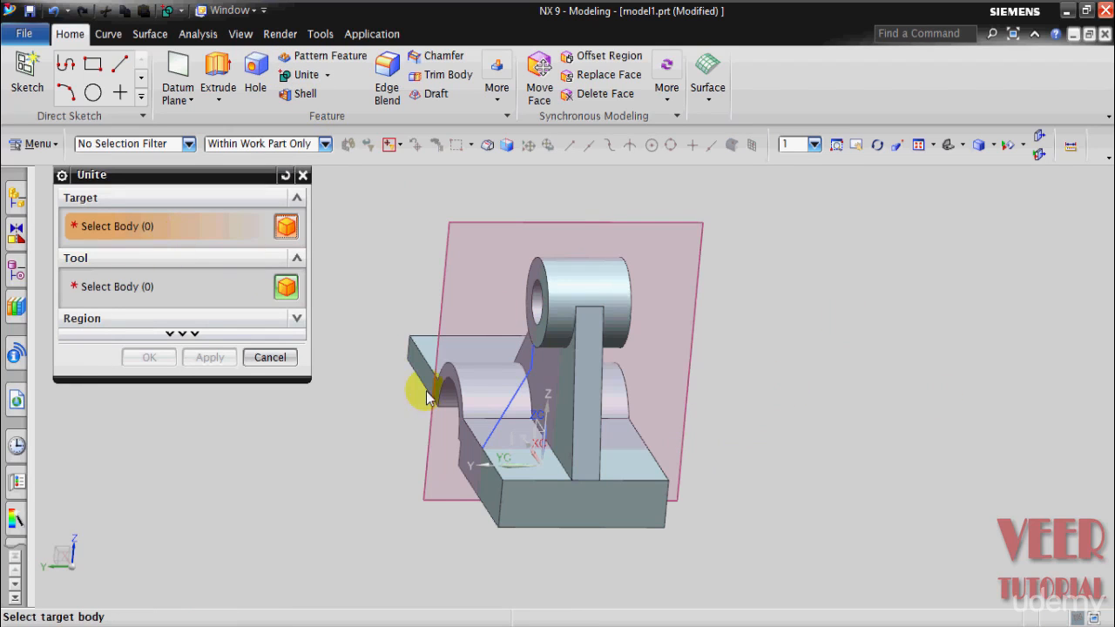
pyautogui.click(559, 520)
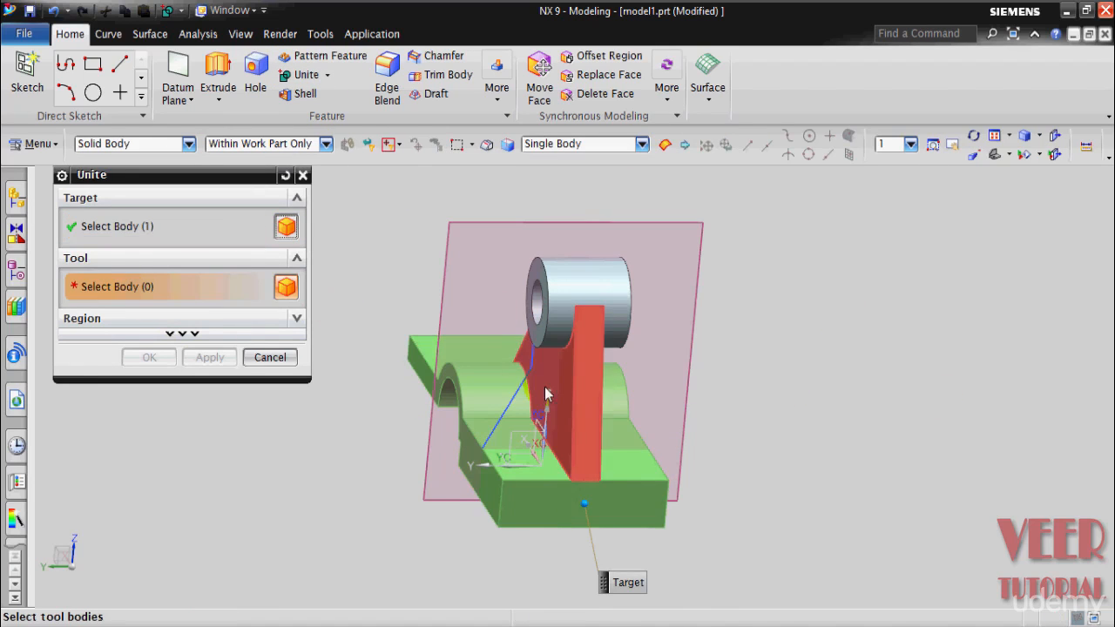
pyautogui.click(566, 311)
pyautogui.click(599, 296)
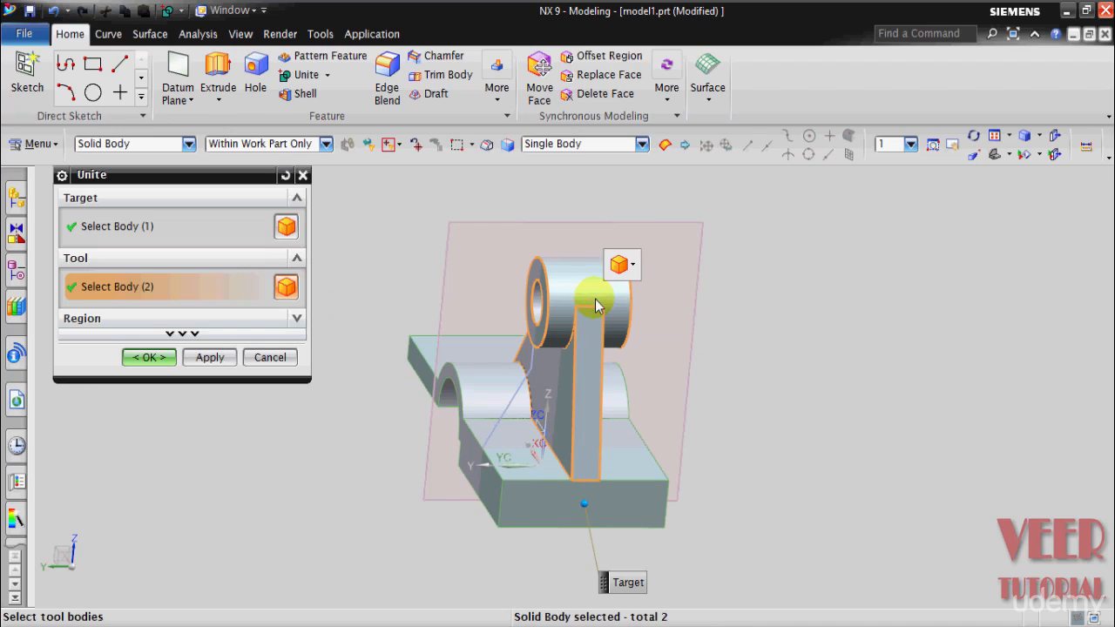
pyautogui.click(149, 357)
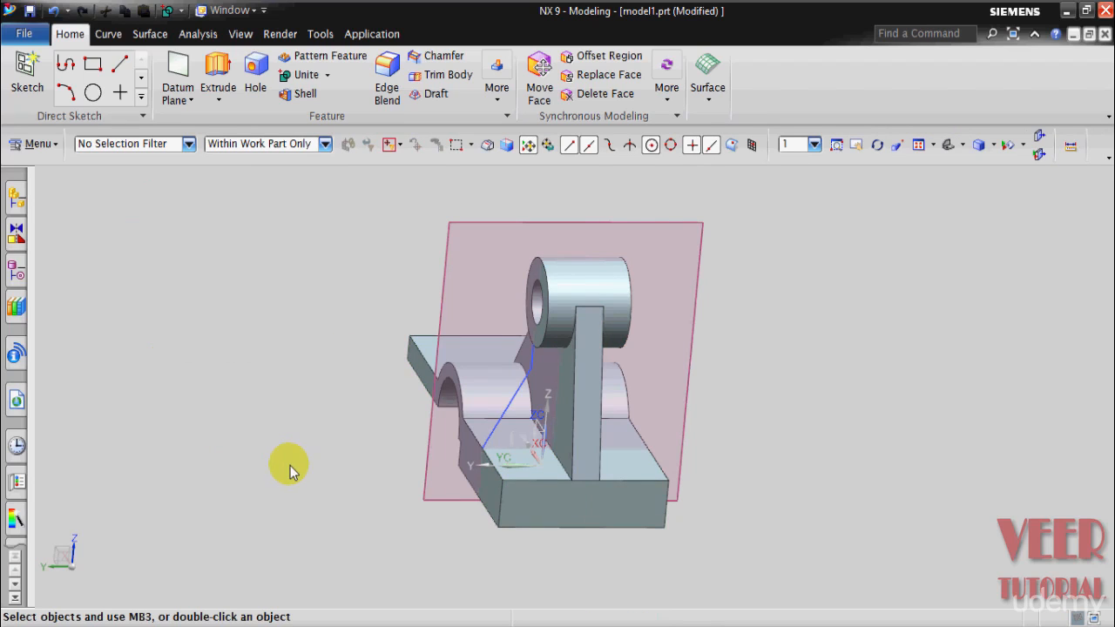
pyautogui.moveTo(289, 466)
pyautogui.mouseDown(button='middle')
pyautogui.moveTo(304, 485)
pyautogui.moveTo(301, 468)
pyautogui.mouseUp(button='middle')
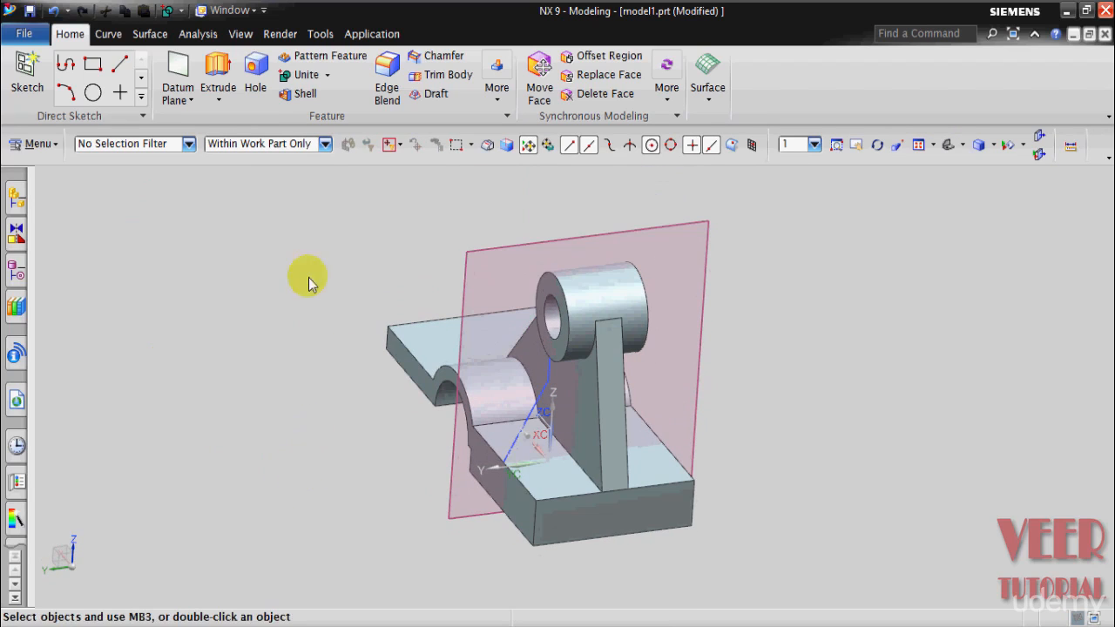
pyautogui.click(307, 76)
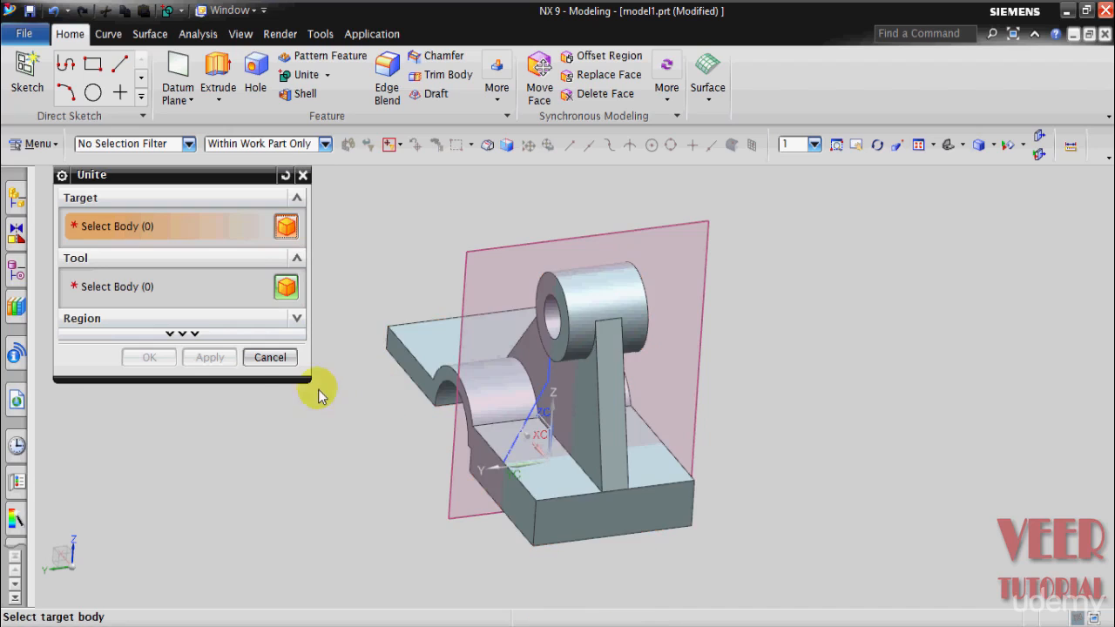
pyautogui.click(269, 357)
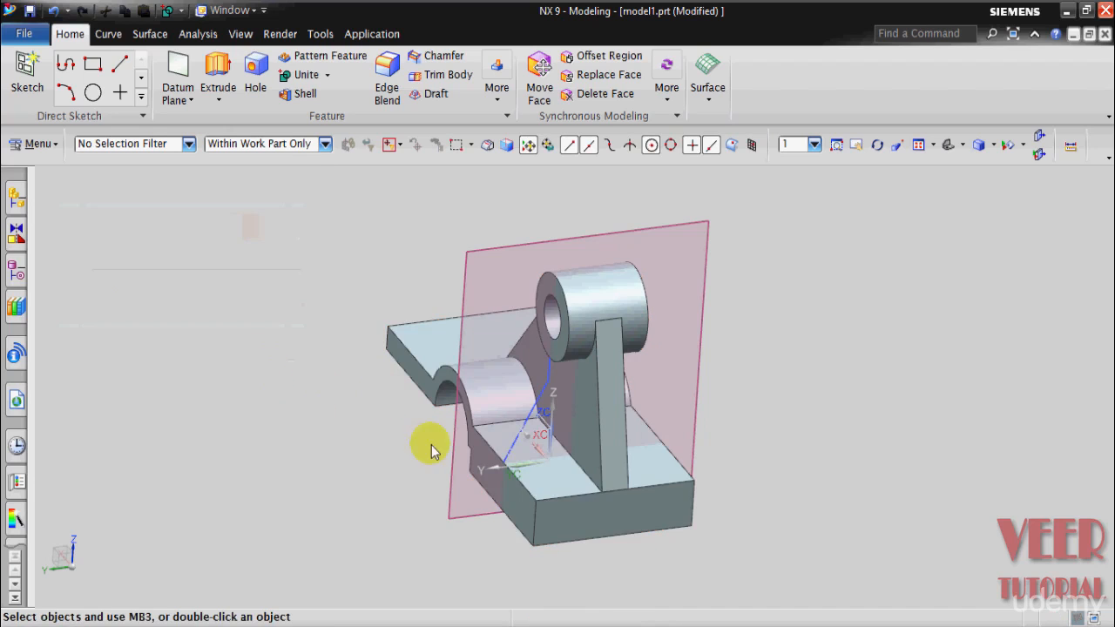
# Start a Rib feature on the united body and use the saved SKETCH_003 as its section.
pyautogui.click(498, 98)
pyautogui.click(510, 171)
pyautogui.scroll(-1, 871, 299)
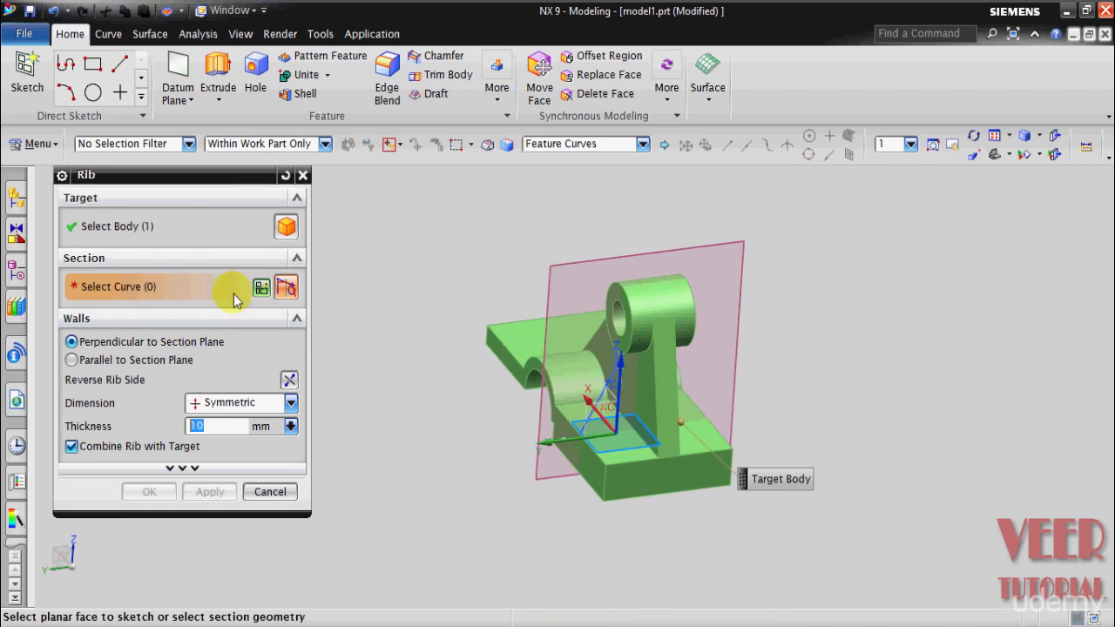
pyautogui.scroll(4, 613, 331)
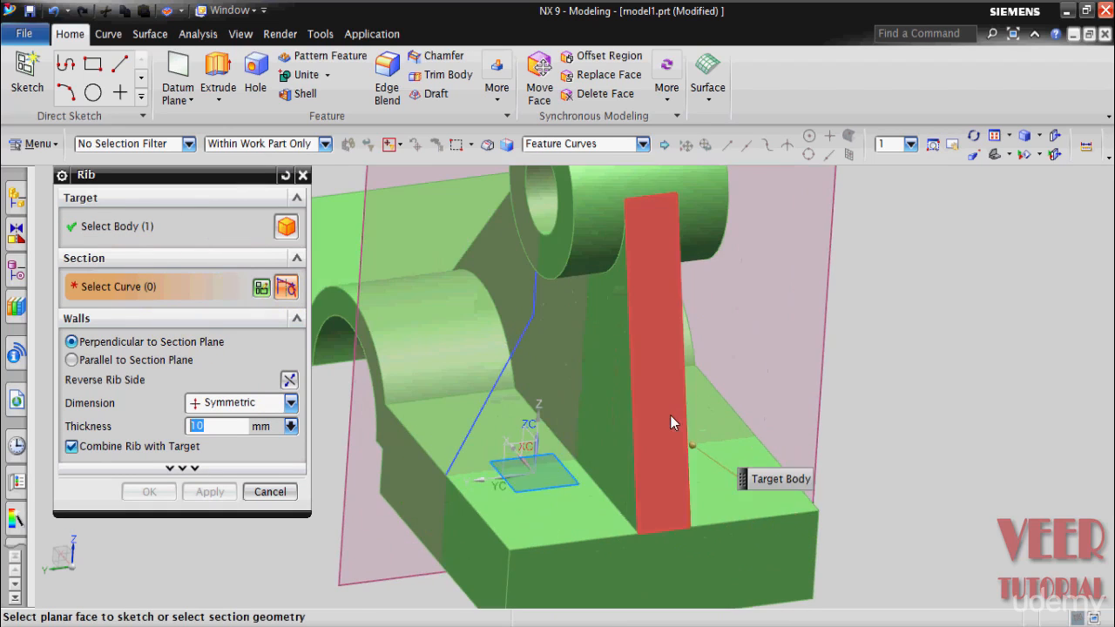
pyautogui.click(515, 351)
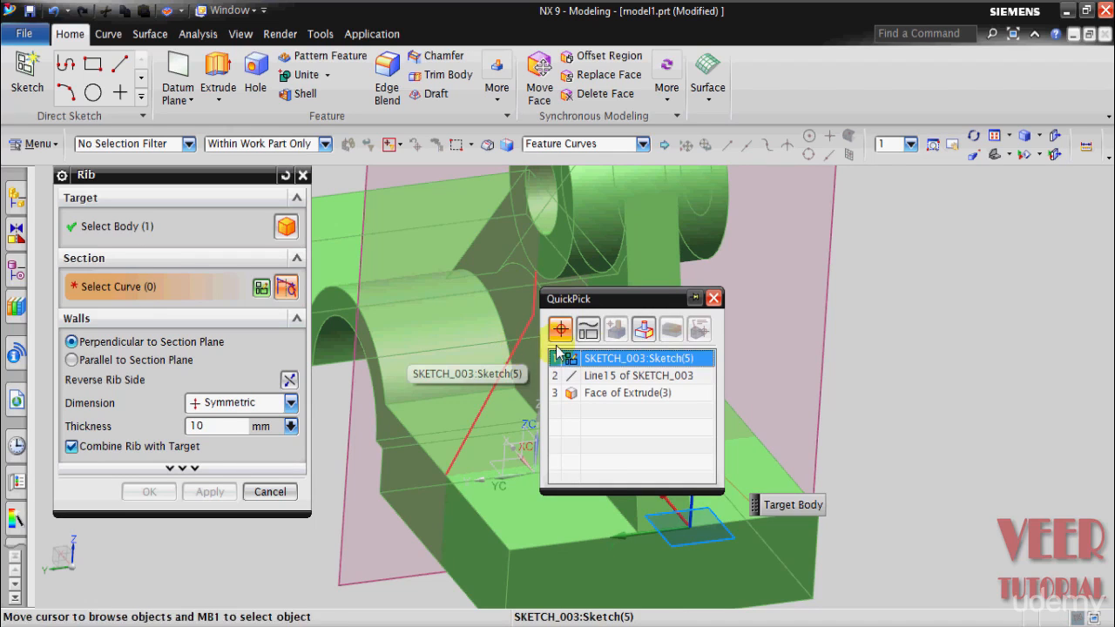
pyautogui.click(607, 357)
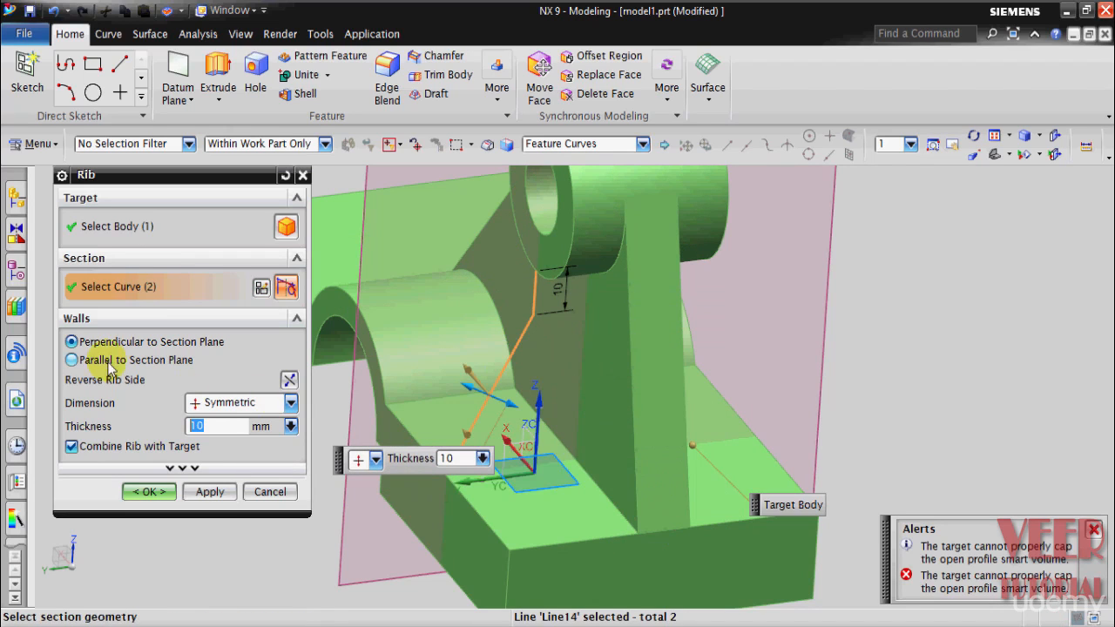
# Set the rib walls parallel to the section plane with a thickness of 12 mm and create the rib.
pyautogui.click(72, 359)
pyautogui.scroll(-3, 453, 396)
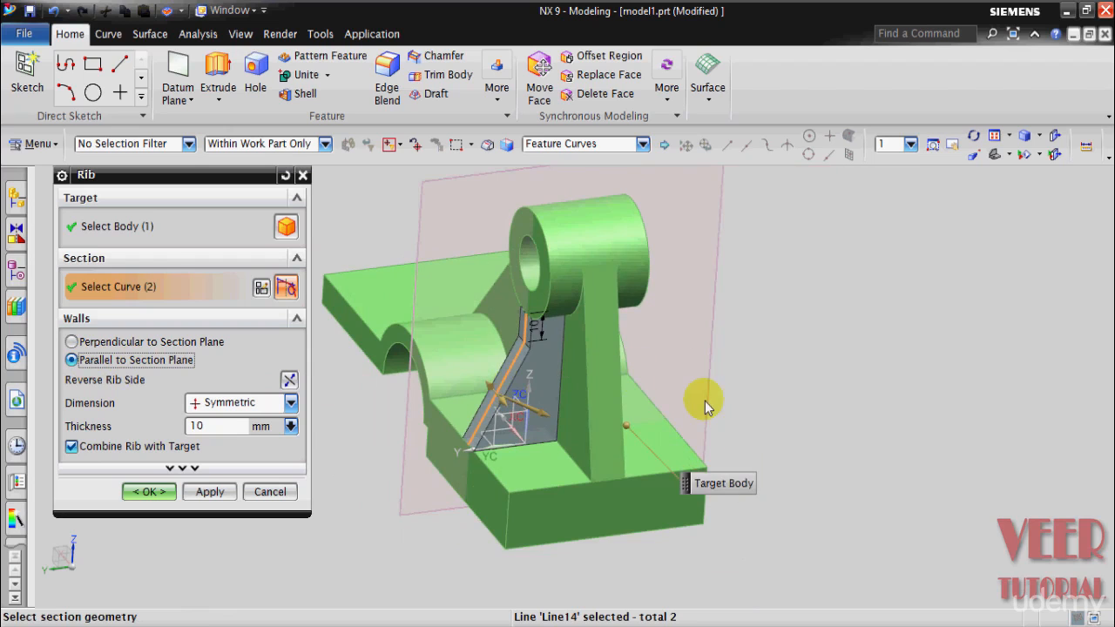
pyautogui.moveTo(704, 401); pyautogui.dragTo(773, 406, button='middle')
pyautogui.scroll(2, 648, 365)
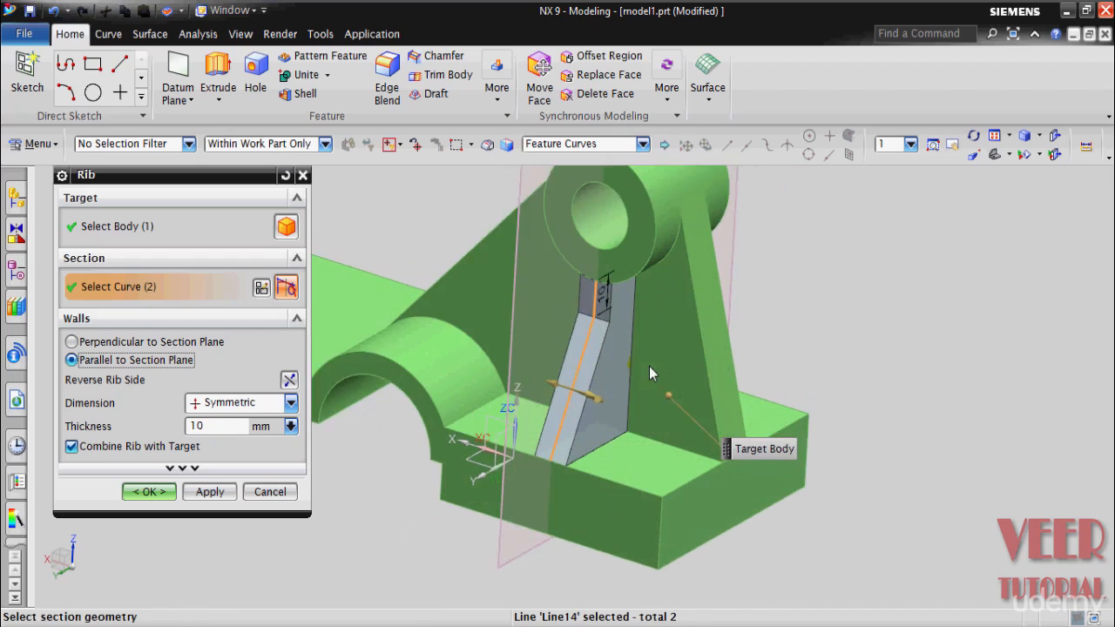
pyautogui.scroll(1, 596, 278)
pyautogui.click(217, 431)
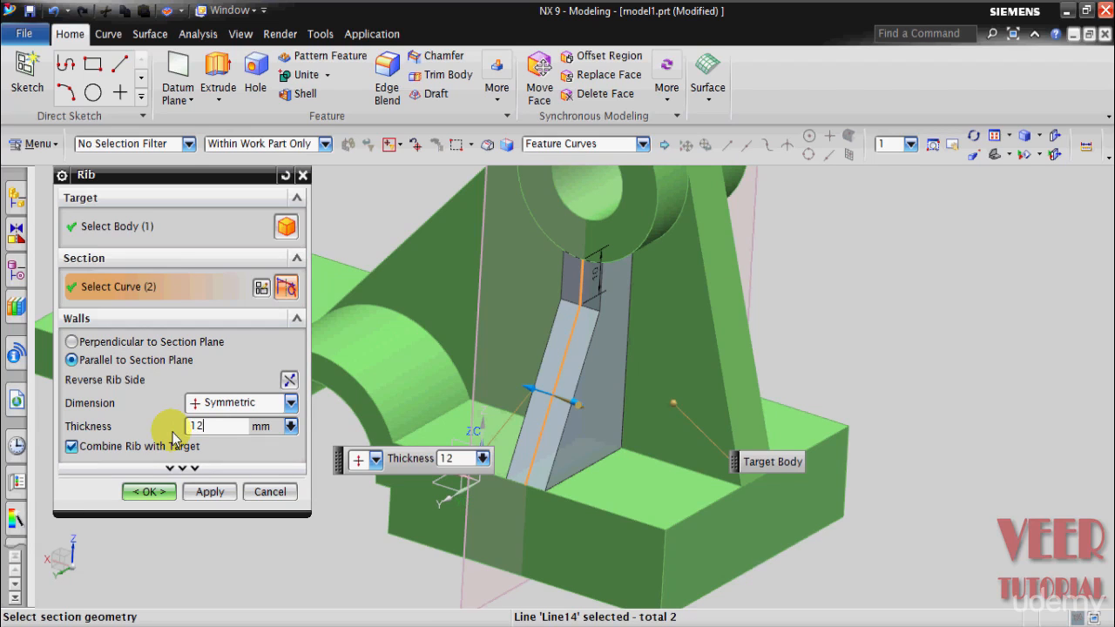
pyautogui.write('12')
pyautogui.press('Return')
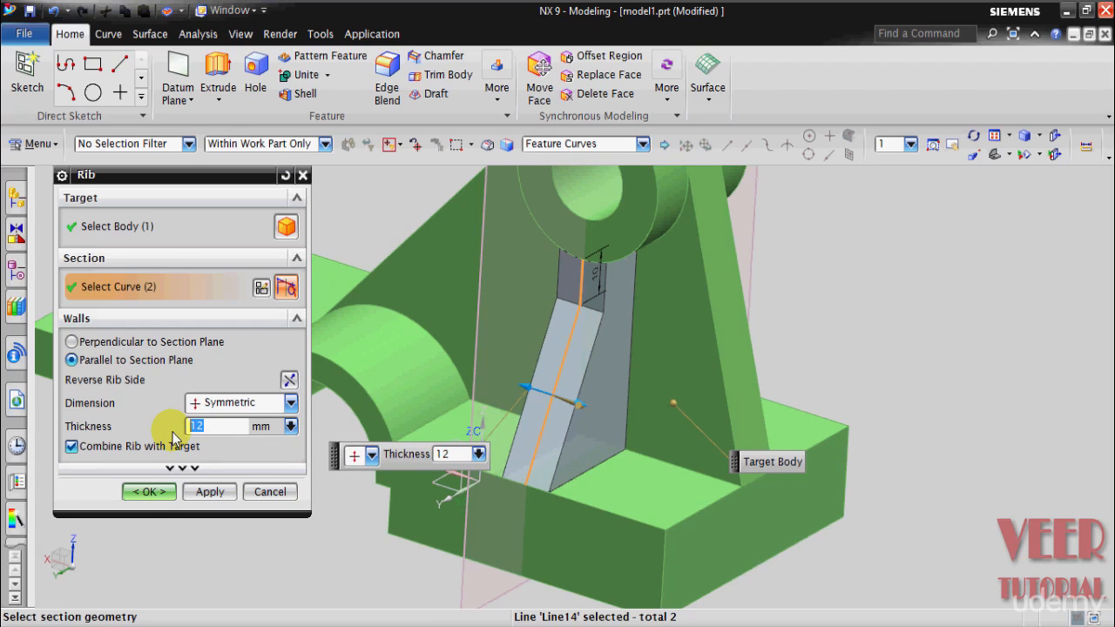
pyautogui.click(150, 492)
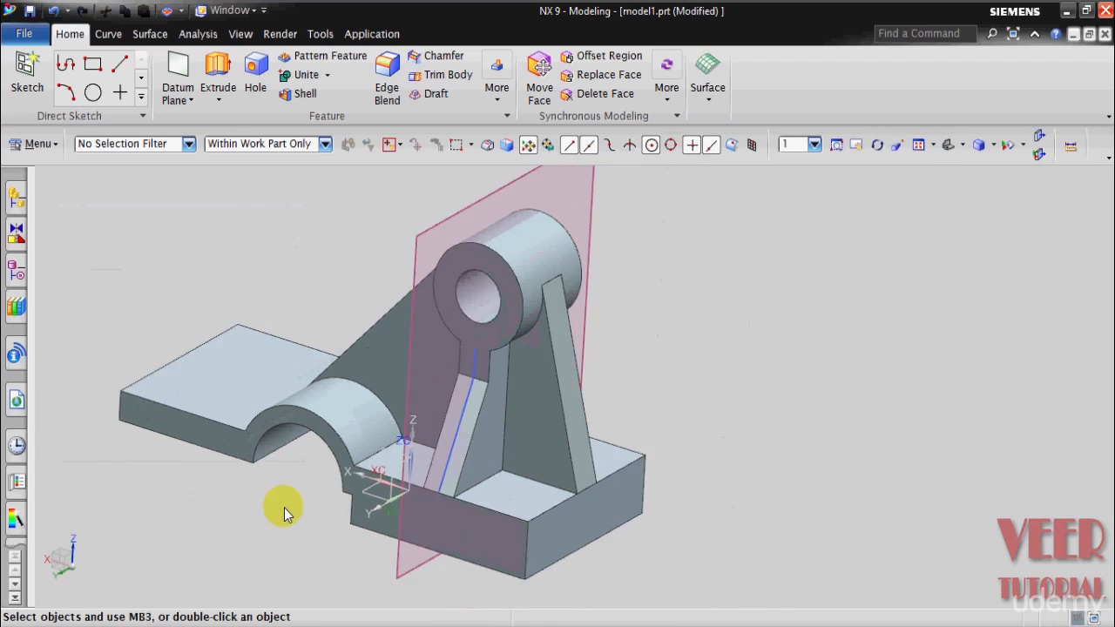
# Start a Mirror Feature and select the 12 mm rib between the boss and the base as the feature to mirror.
pyautogui.moveTo(778, 533); pyautogui.dragTo(728, 540, button='middle')
pyautogui.scroll(3, 709, 522)
pyautogui.scroll(-3, 710, 528)
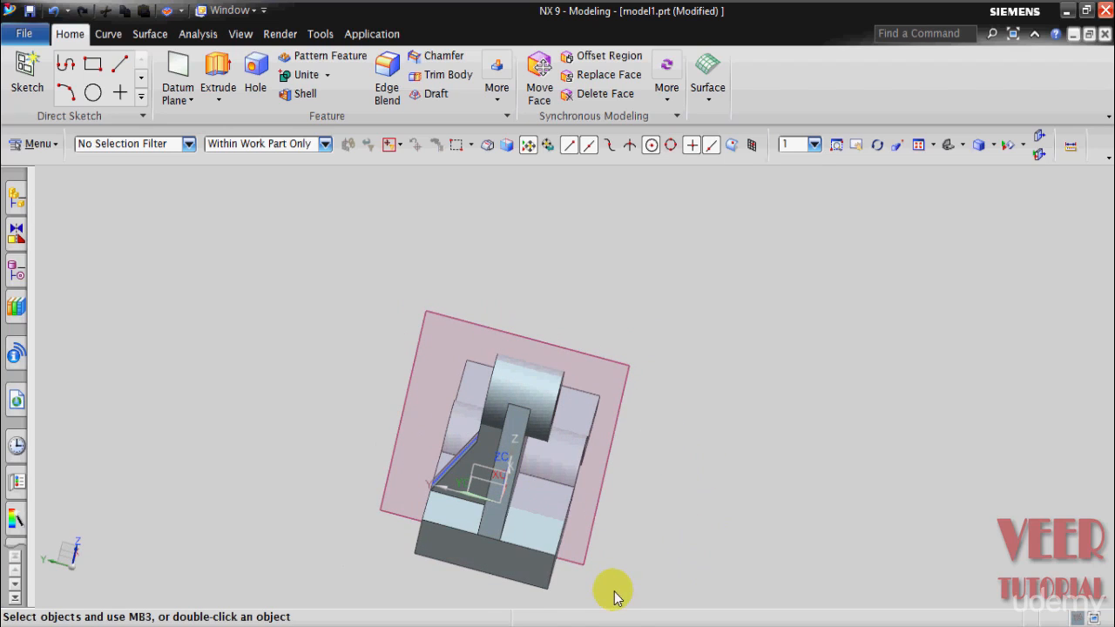
pyautogui.scroll(2, 614, 597)
pyautogui.click(497, 87)
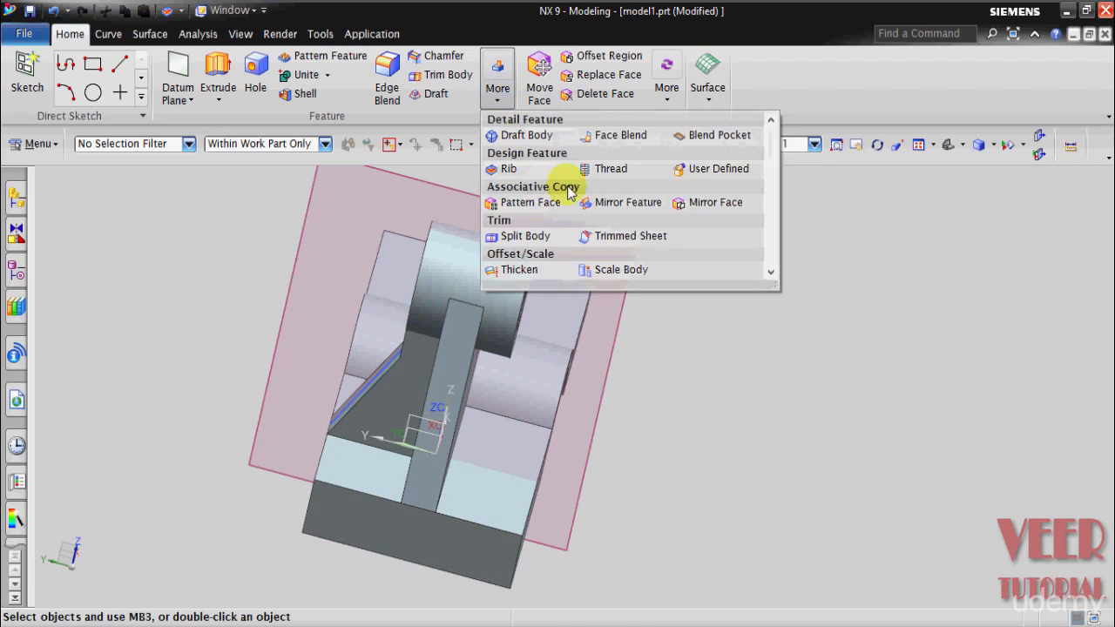
pyautogui.click(618, 202)
pyautogui.scroll(-2, 753, 348)
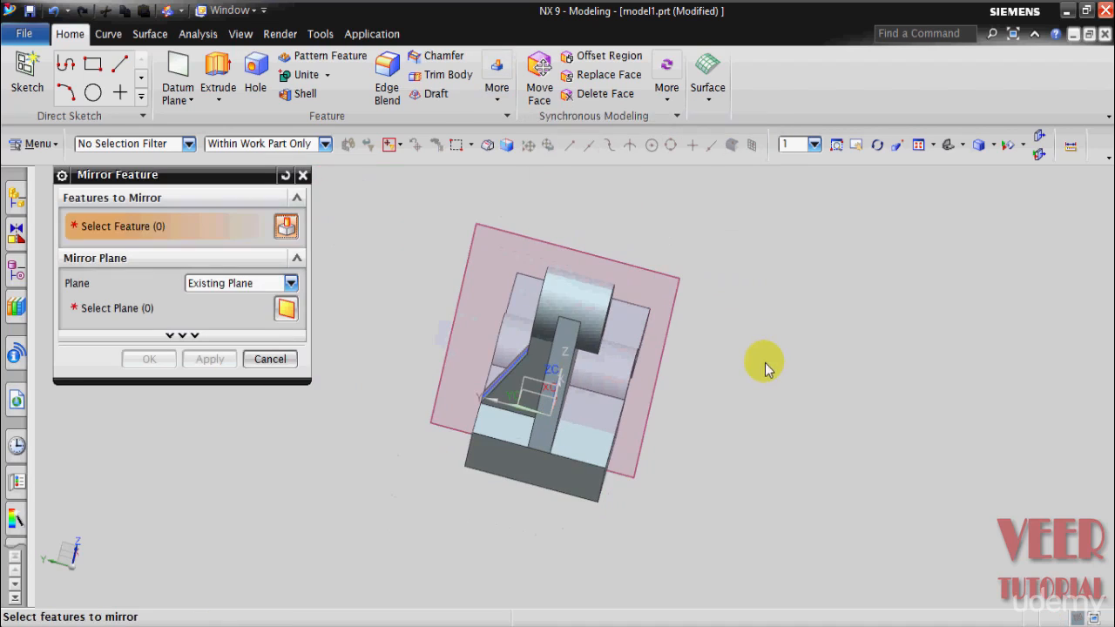
pyautogui.scroll(4, 515, 405)
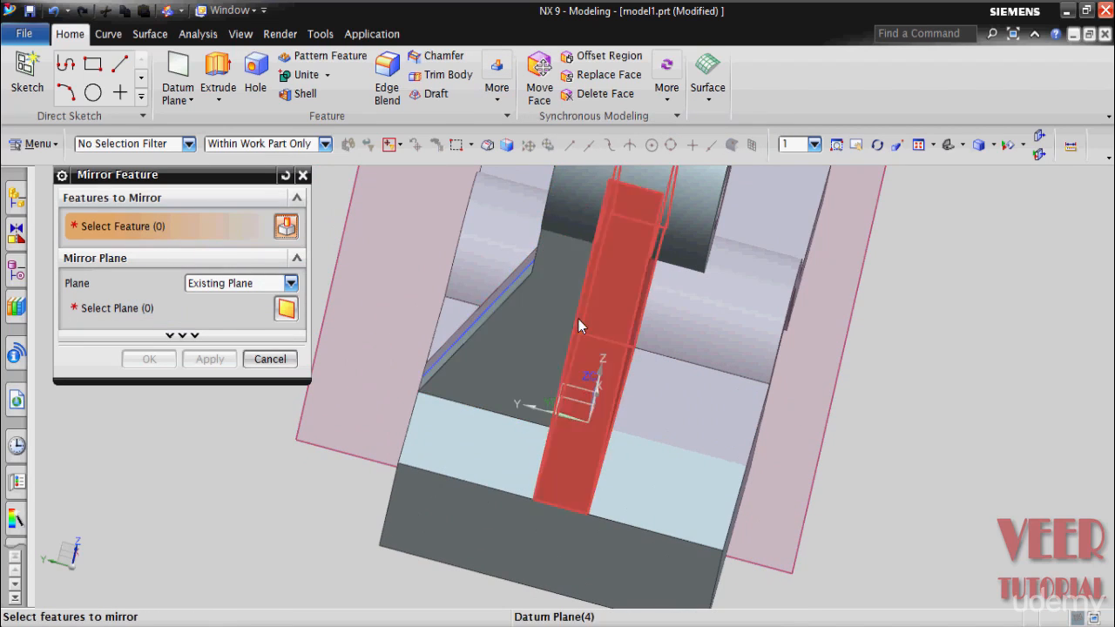
pyautogui.click(535, 315)
pyautogui.scroll(-3, 572, 377)
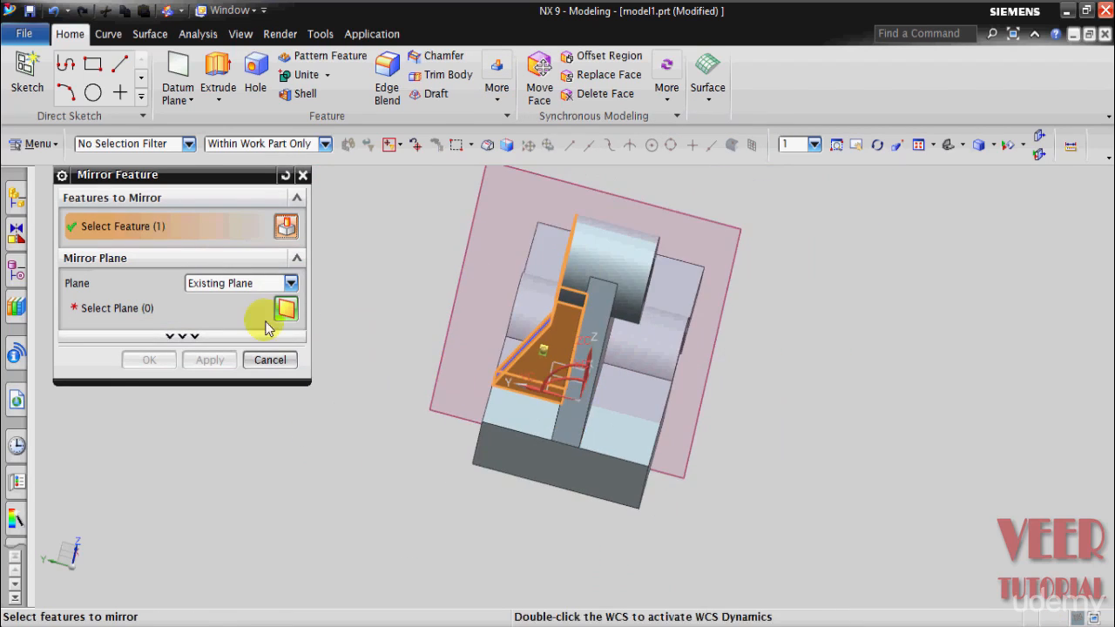
# Use the XZ plane of the datum coordinate system as the mirror plane and create the mirrored rib.
pyautogui.click(244, 312)
pyautogui.moveTo(782, 451); pyautogui.dragTo(811, 472, button='middle')
pyautogui.scroll(3, 609, 366)
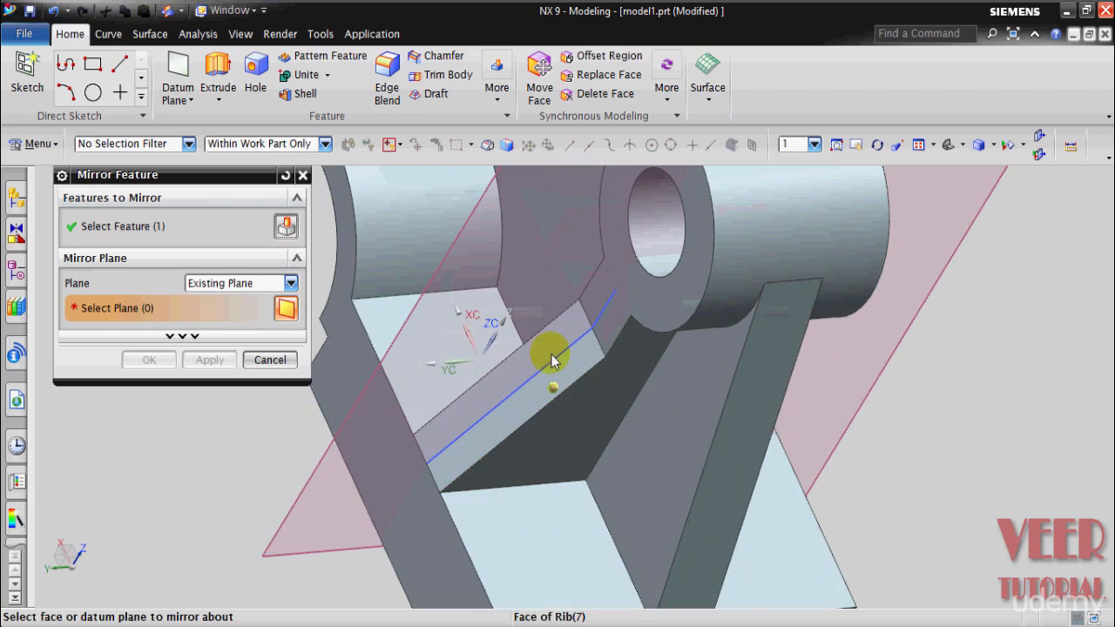
pyautogui.click(485, 319)
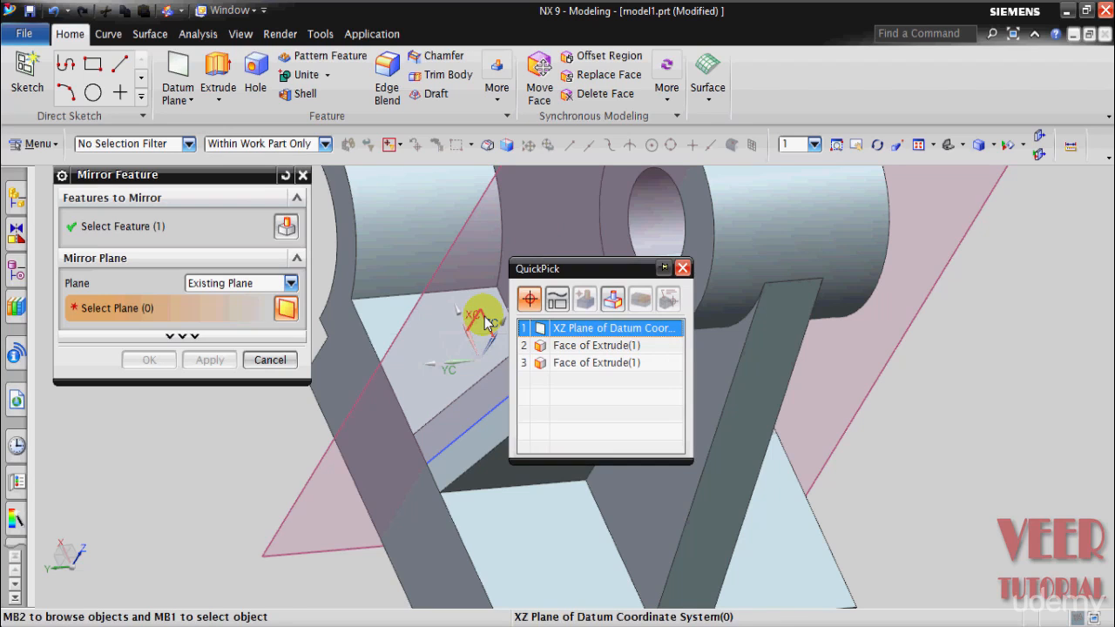
pyautogui.click(622, 336)
pyautogui.scroll(-4, 704, 357)
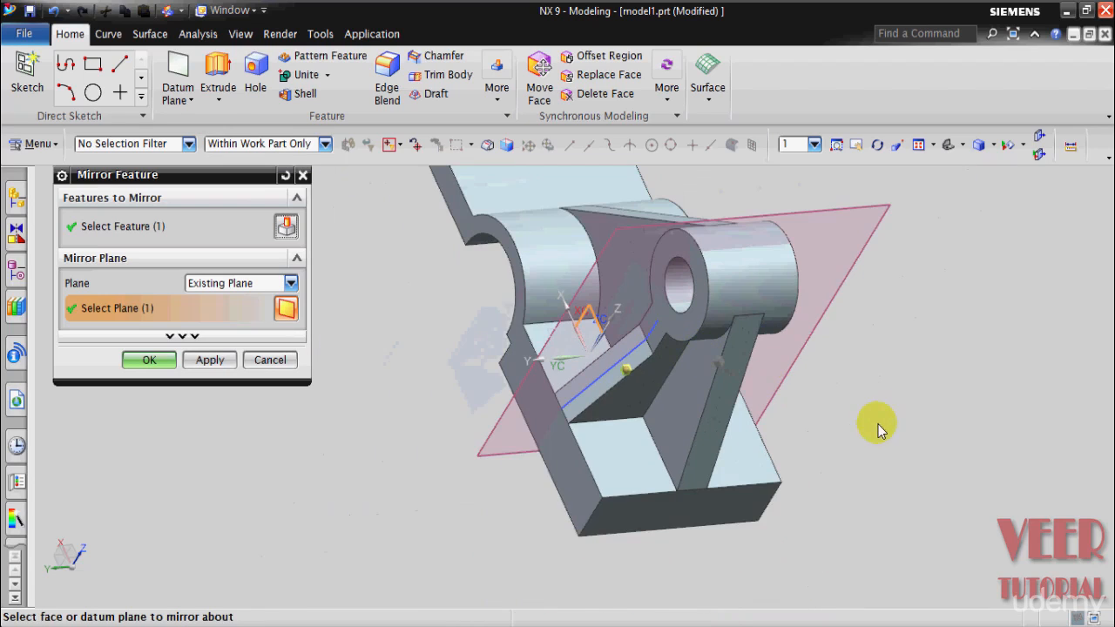
pyautogui.moveTo(876, 427); pyautogui.dragTo(830, 403, button='middle')
pyautogui.click(141, 360)
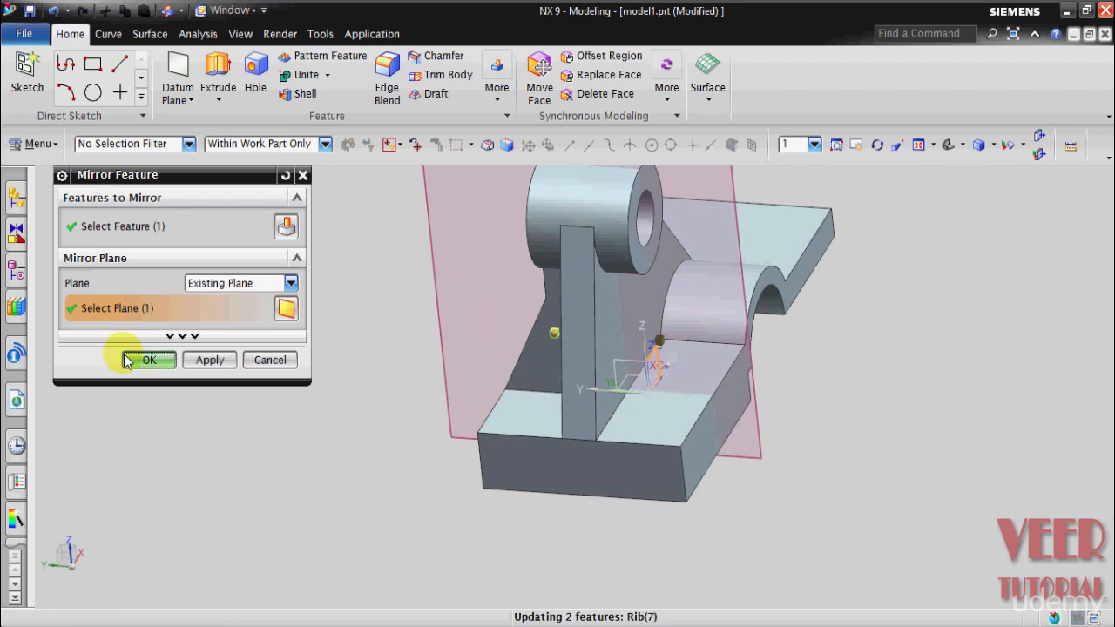
# Hide the datum plane through the boss and the rib's section sketch SKETCH_003.
pyautogui.moveTo(293, 449); pyautogui.dragTo(601, 487, button='middle')
pyautogui.rightClick(458, 294)
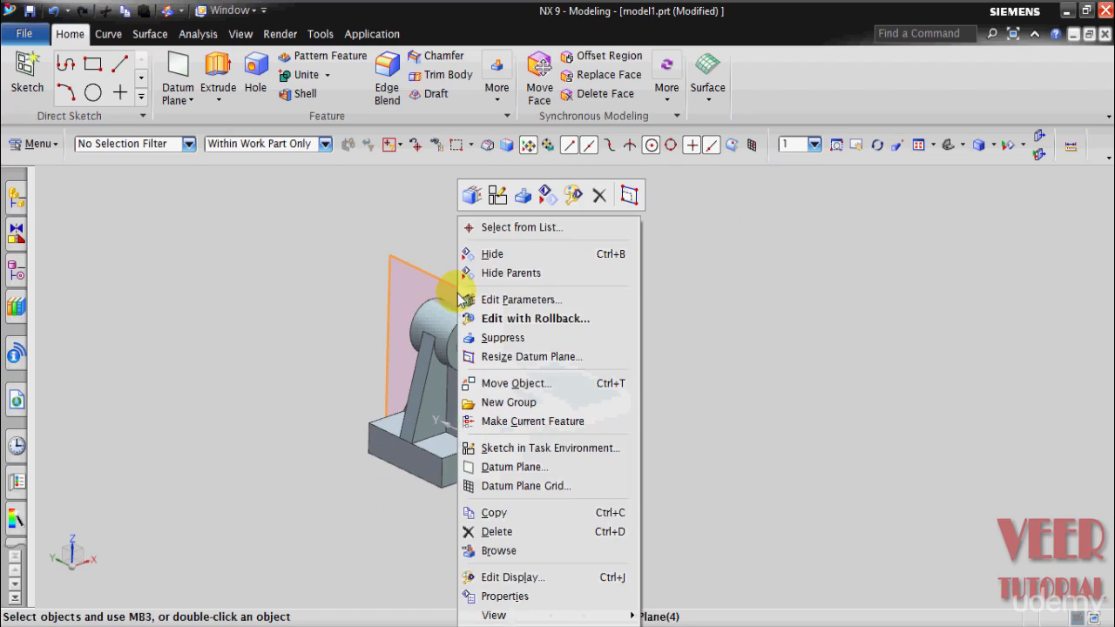
pyautogui.click(491, 253)
pyautogui.moveTo(714, 426); pyautogui.dragTo(793, 403, button='middle')
pyautogui.scroll(5, 517, 427)
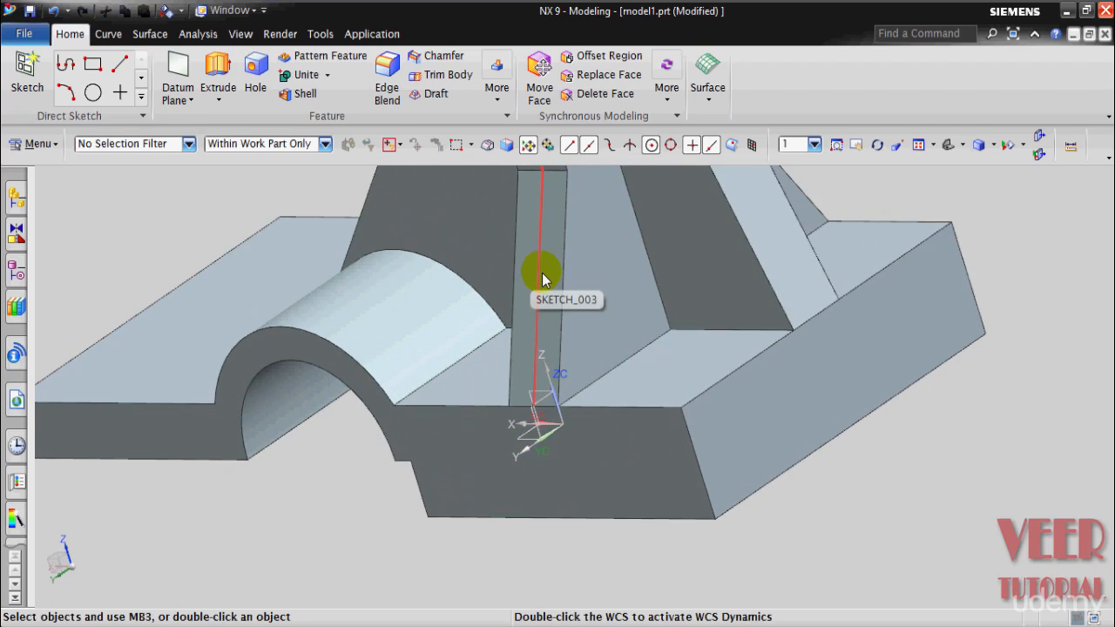
pyautogui.rightClick(542, 272)
pyautogui.click(583, 212)
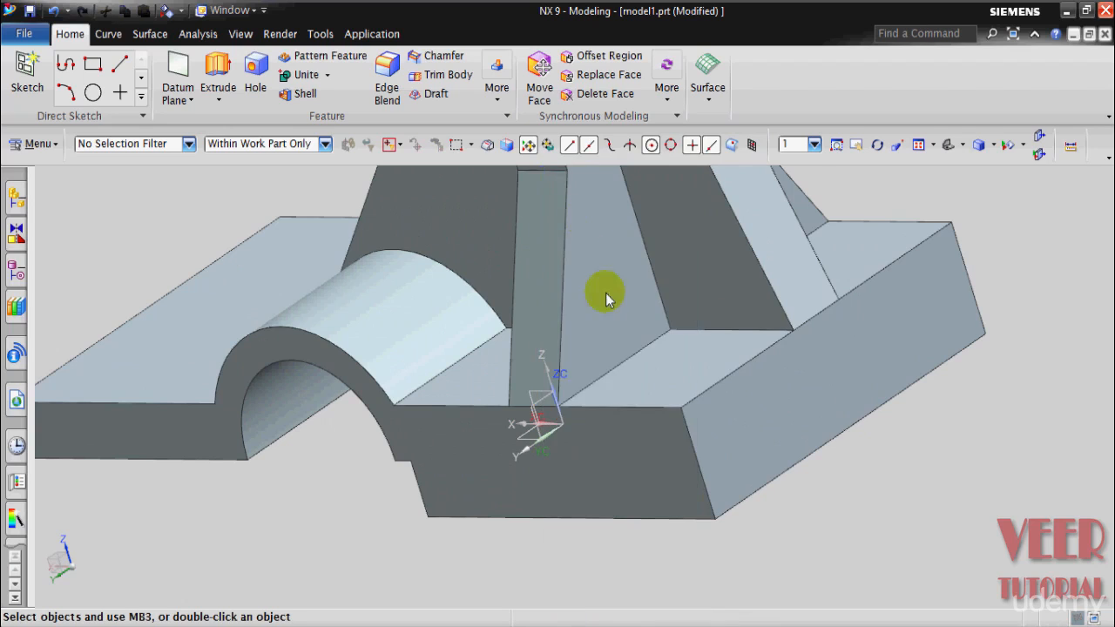
pyautogui.scroll(-4, 548, 428)
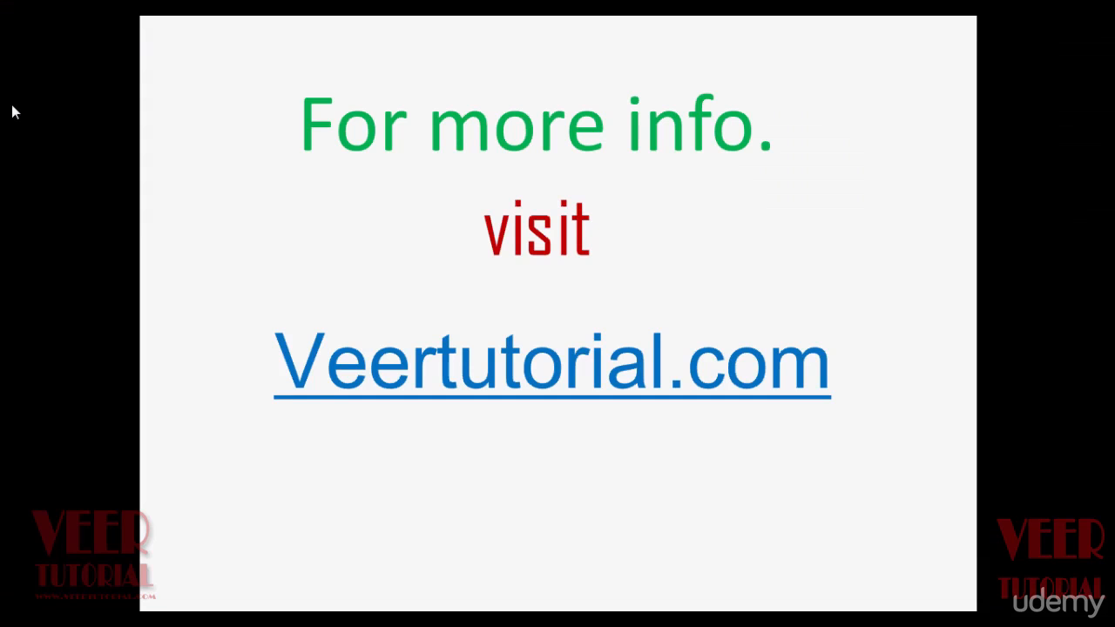